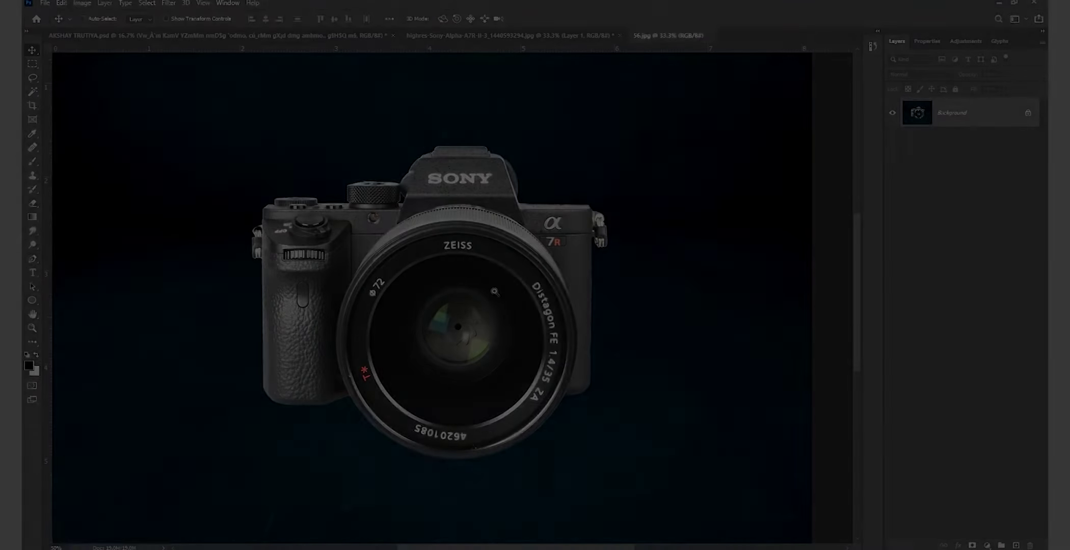
Convert the Background to Layer 0, then scale it up and shift it to fill the canvas
right_click(494, 291)
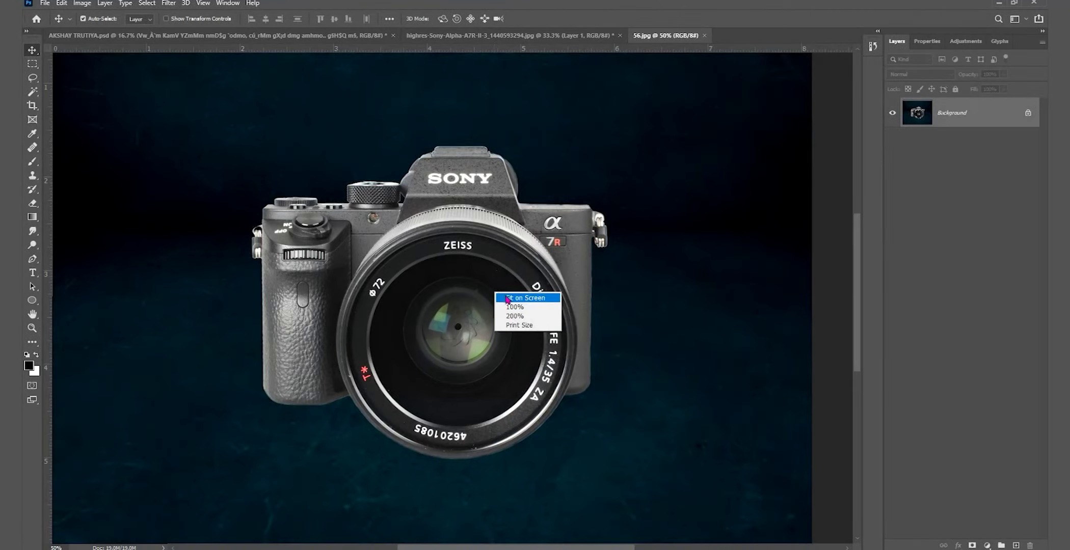
click(512, 297)
double_click(960, 116)
key(Return)
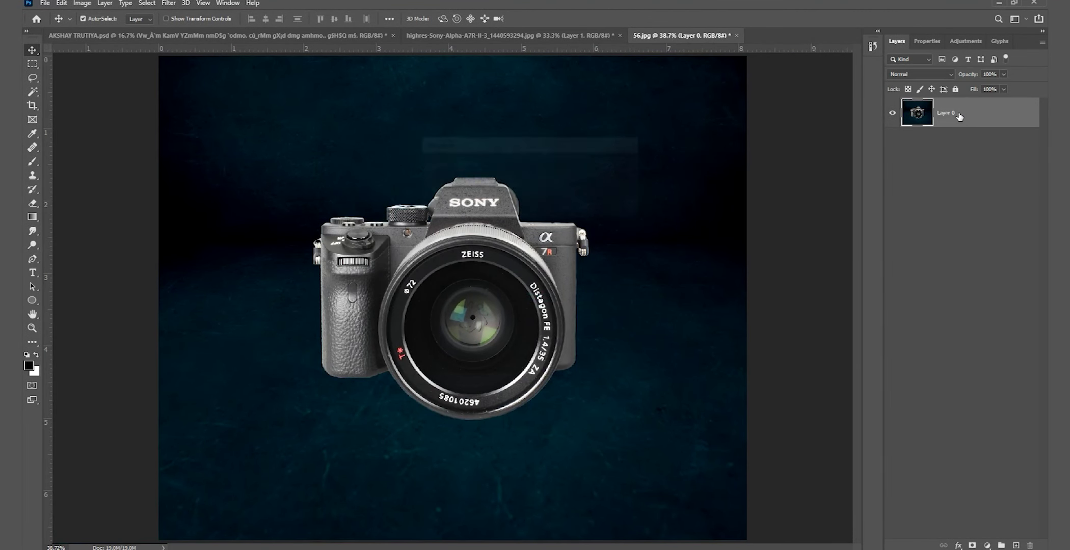
key(ctrl+t)
drag(453, 55, 454, 40)
drag(453, 540, 452, 525)
drag(468, 485, 468, 467)
key(Return)
Content-Aware Fill the empty bottom strip and the bright bottom-left blob
key(m)
drag(156, 497, 751, 543)
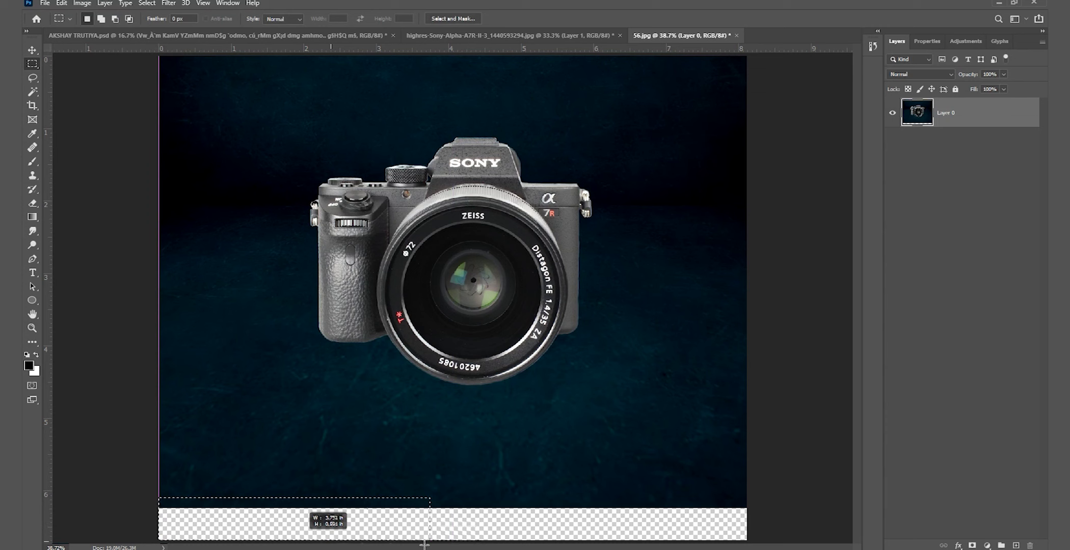
right_click(694, 334)
click(724, 464)
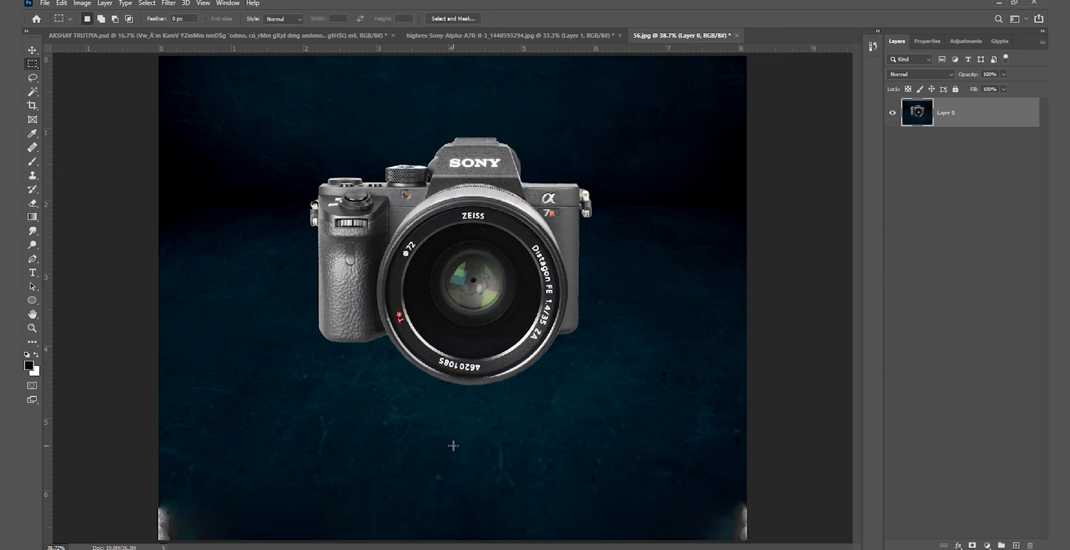
drag(212, 478, 114, 515)
right_click(164, 504)
click(210, 448)
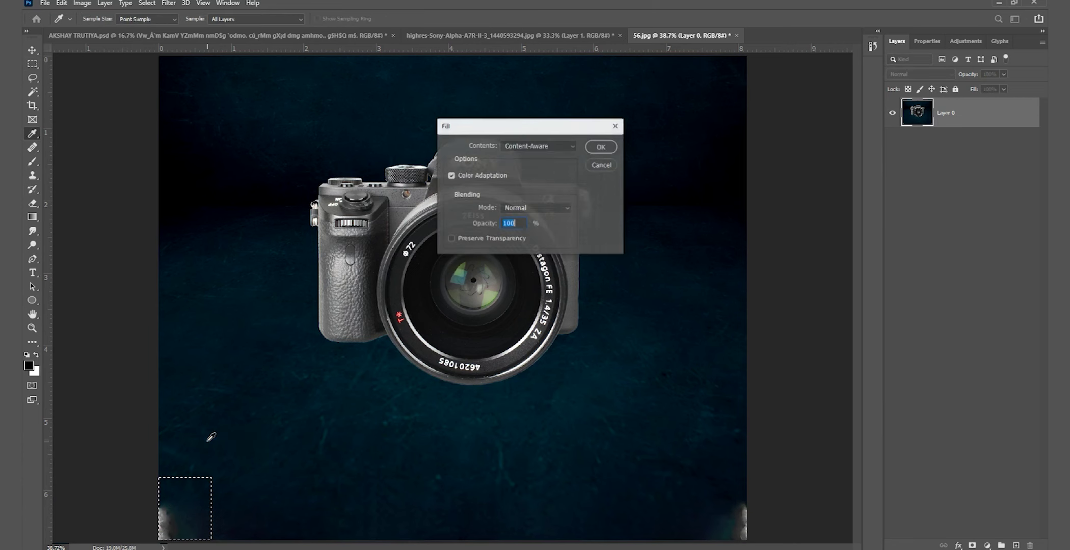
key(Return)
Patch the remaining bottom-left blob with clean background texture
drag(208, 481, 158, 540)
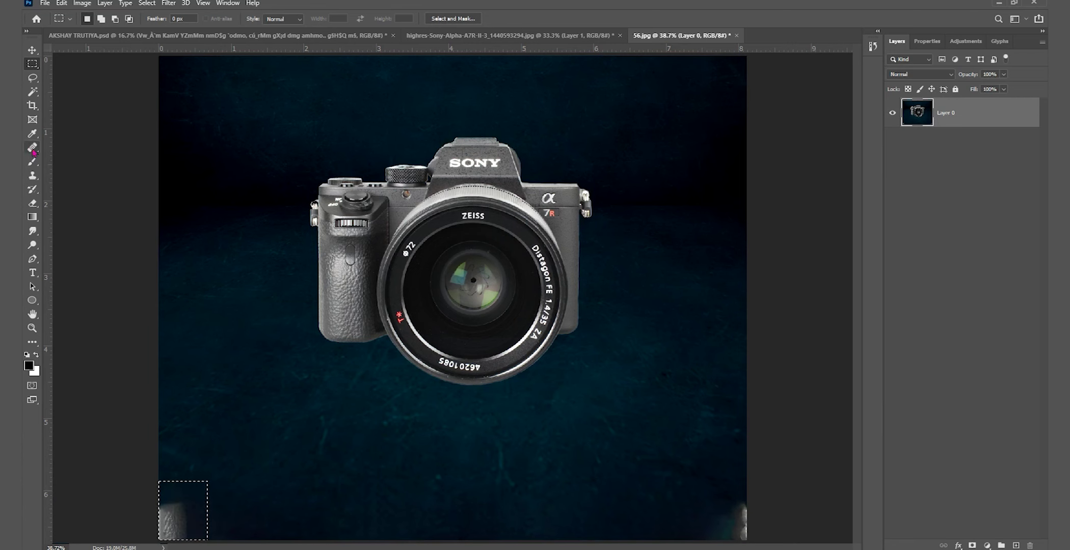
click(32, 167)
click(32, 147)
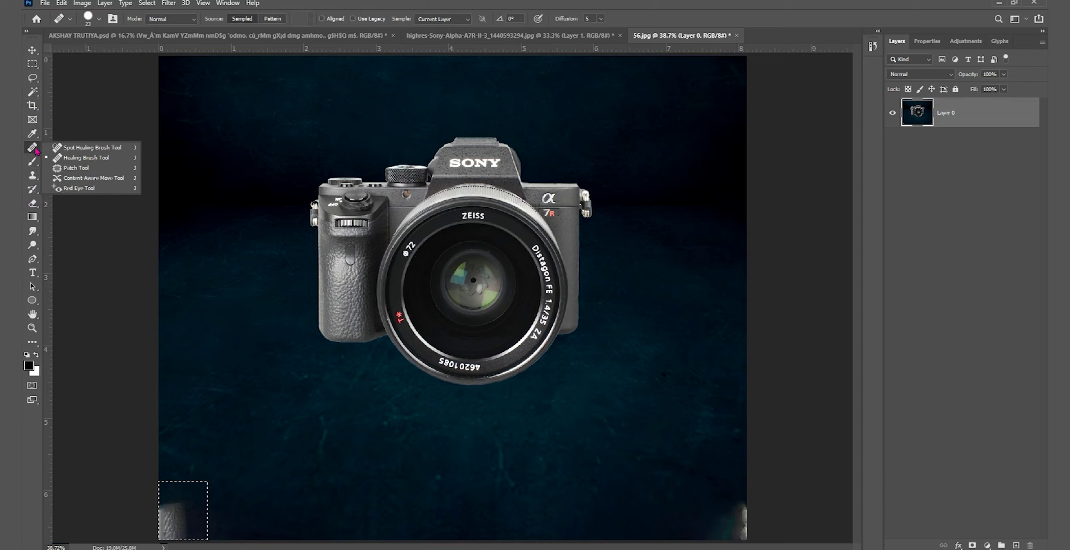
click(76, 168)
mouse_move(177, 466)
mouse_down()
mouse_move(206, 517)
mouse_move(265, 489)
mouse_up()
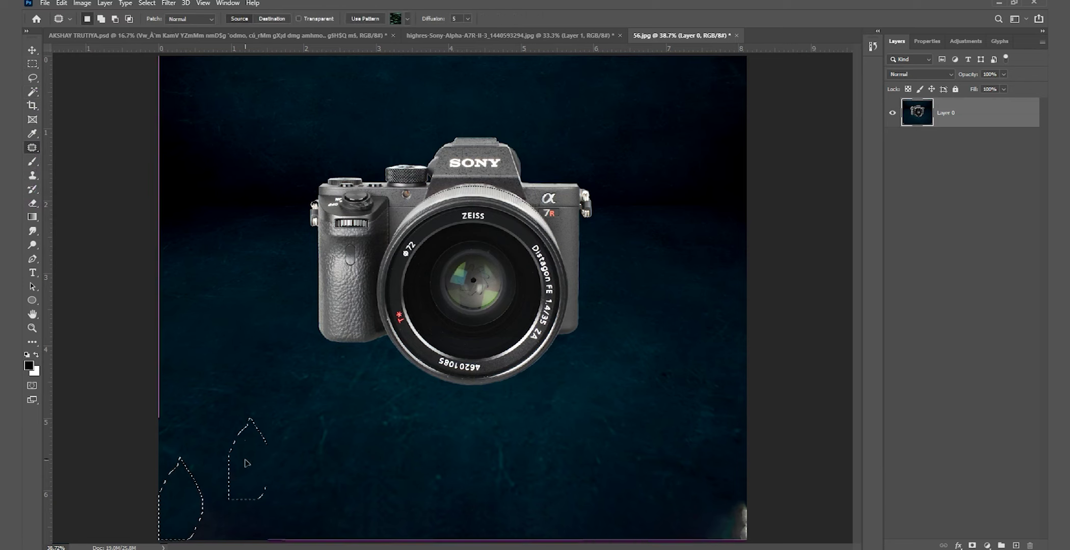
drag(716, 489, 671, 438)
key(ctrl+d)
key(v)
key(ctrl+t)
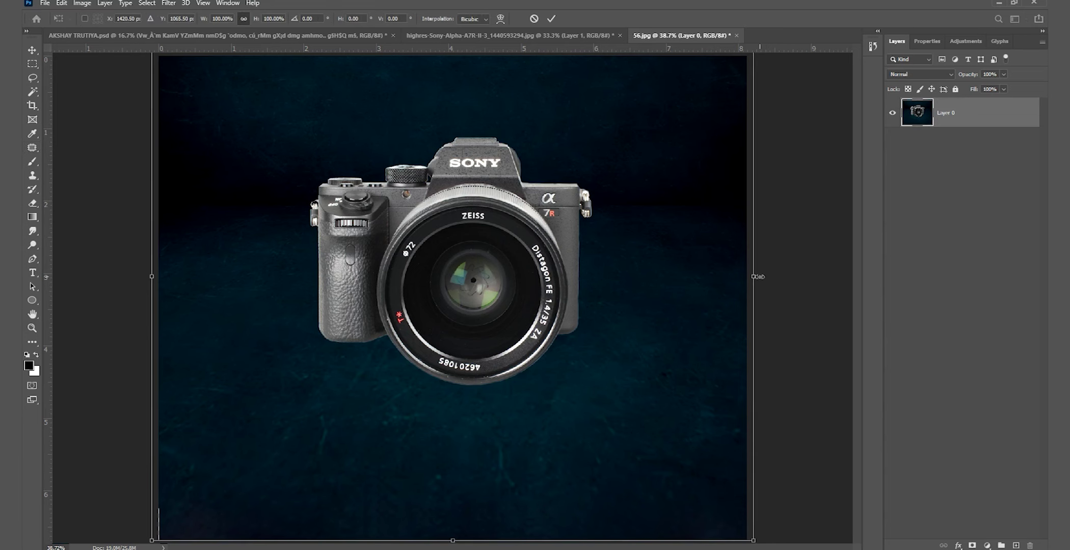
key(Return)
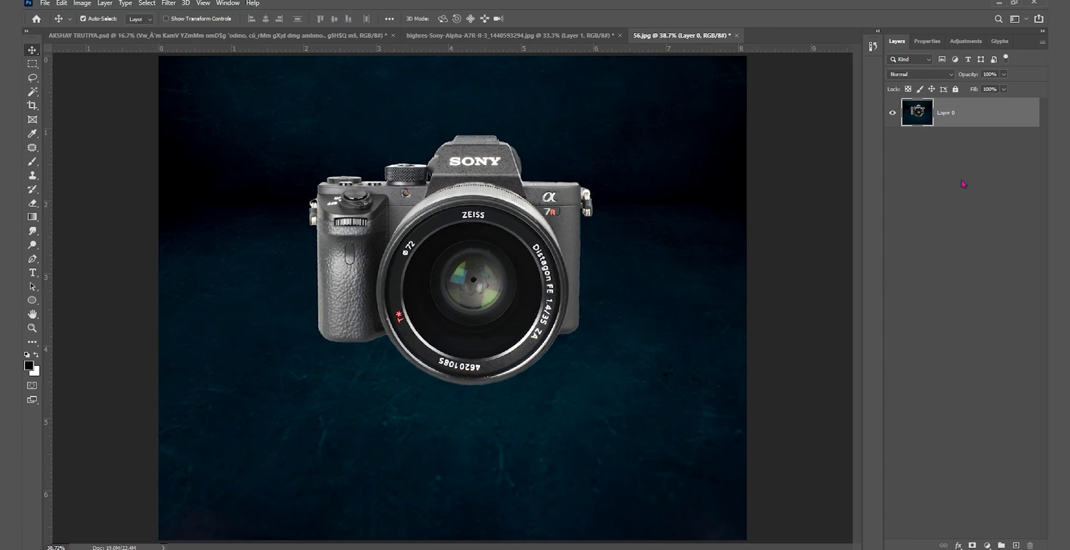
Duplicate Layer 0 as Layer 0 copy
right_click(964, 121)
click(958, 159)
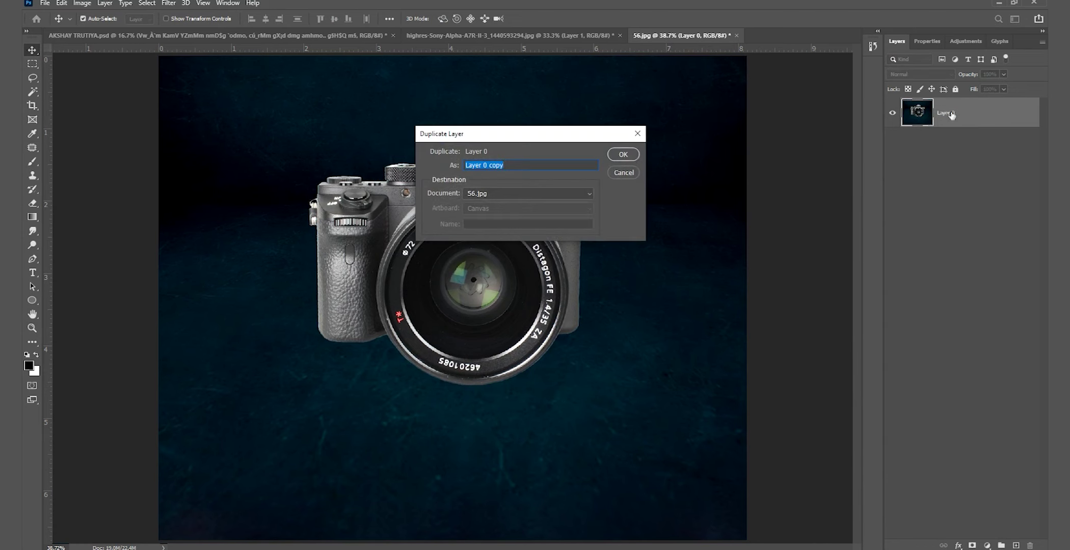
click(624, 155)
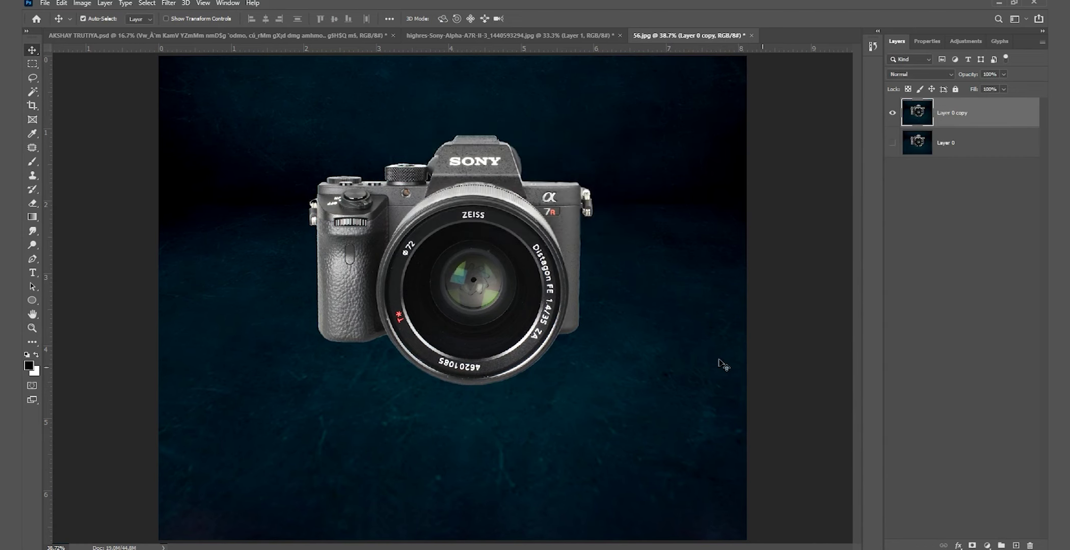
Add a Curves adjustment with deeper shadows and lifted highlights, clipped to Layer 0 copy
click(988, 546)
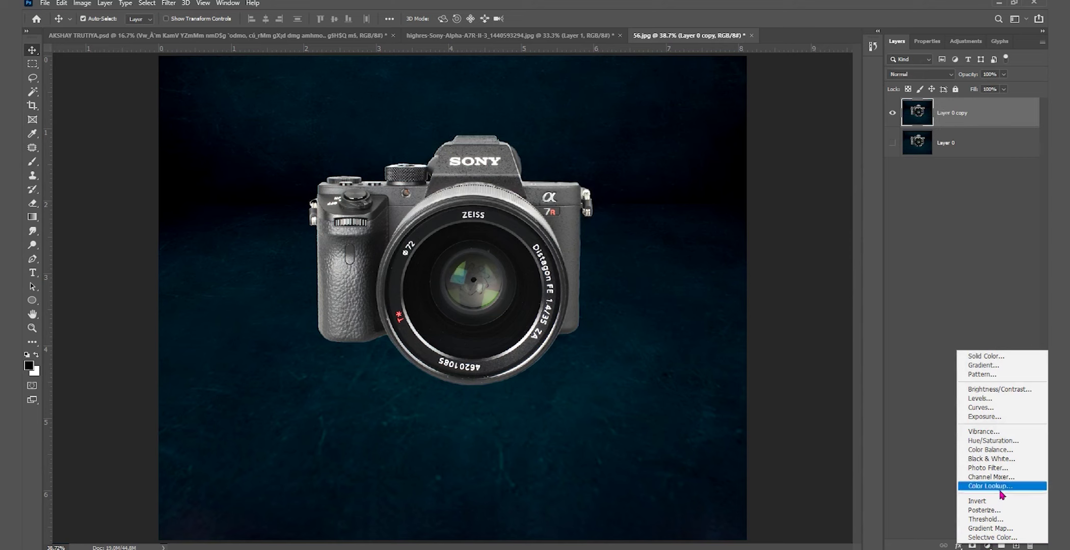
click(981, 408)
drag(908, 223, 918, 223)
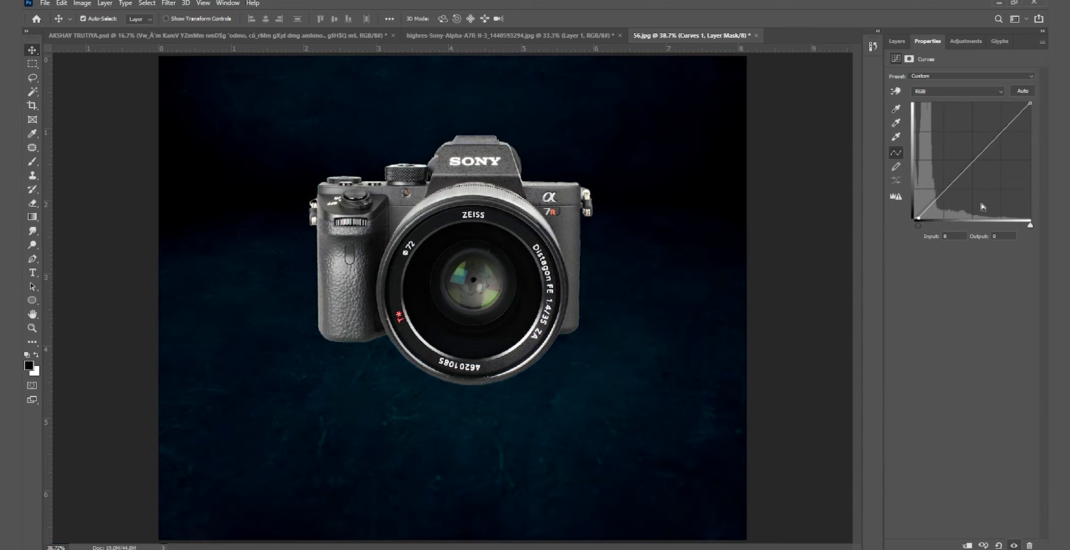
drag(943, 193, 943, 198)
drag(993, 141, 994, 136)
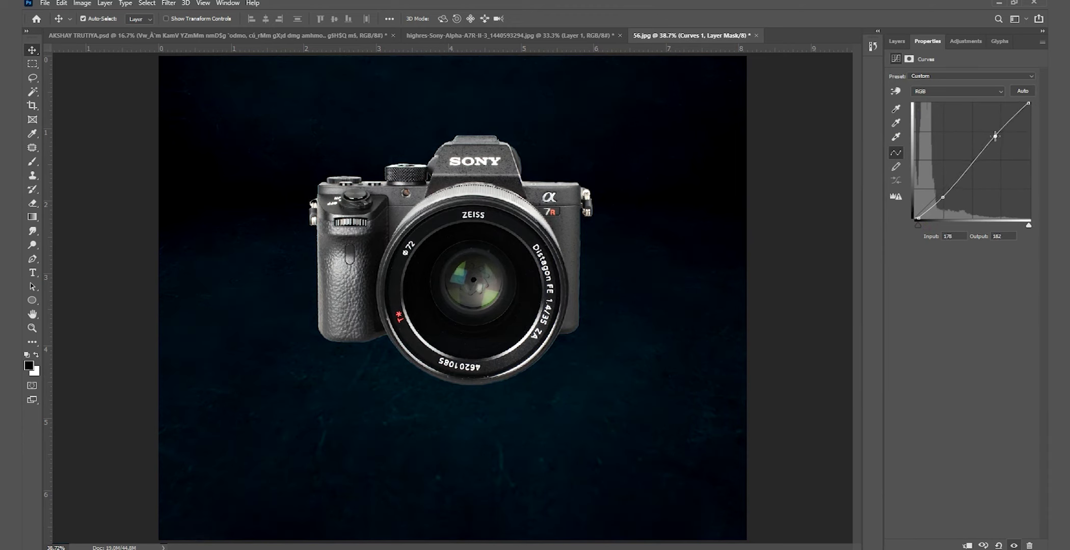
key(F7)
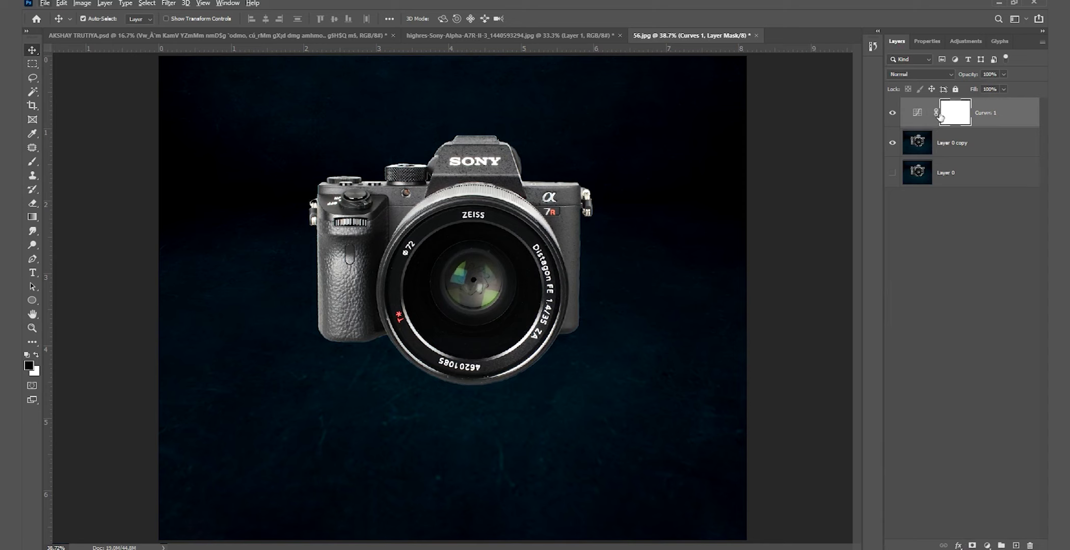
click(926, 118)
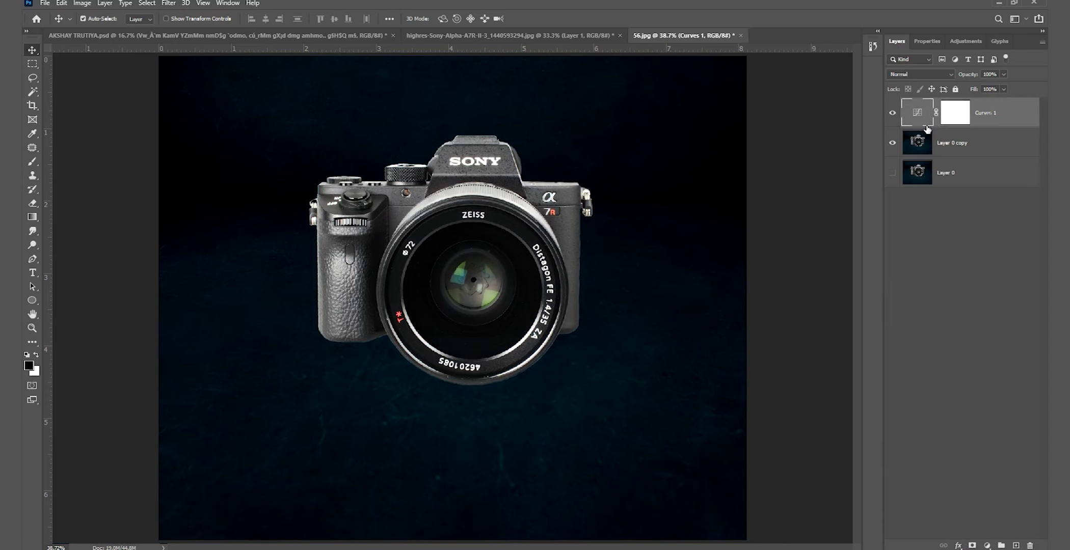
alt+click(981, 124)
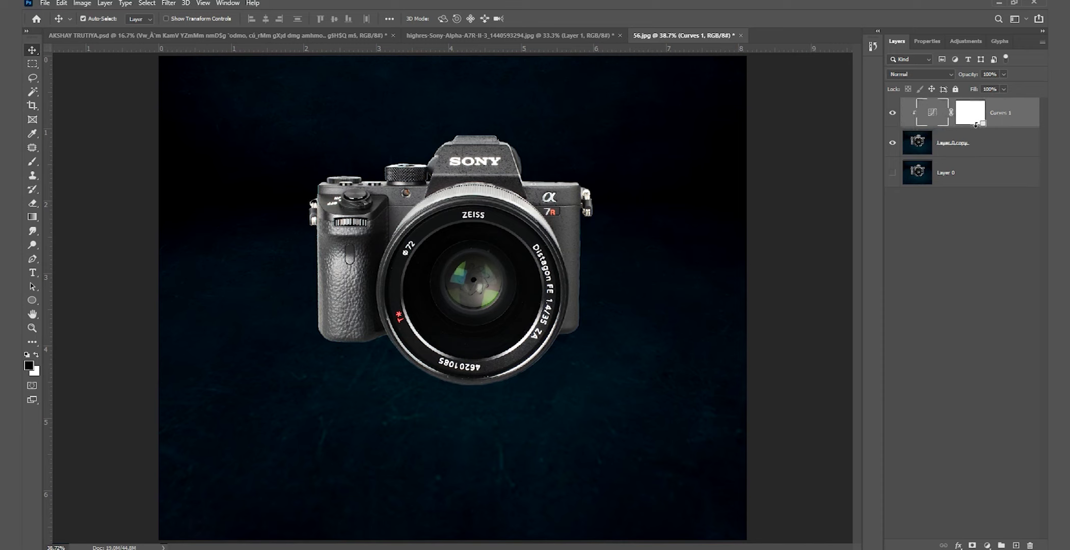
Add a Levels adjustment with tweaked midtones, white input and output black, clipped below
click(990, 546)
click(994, 406)
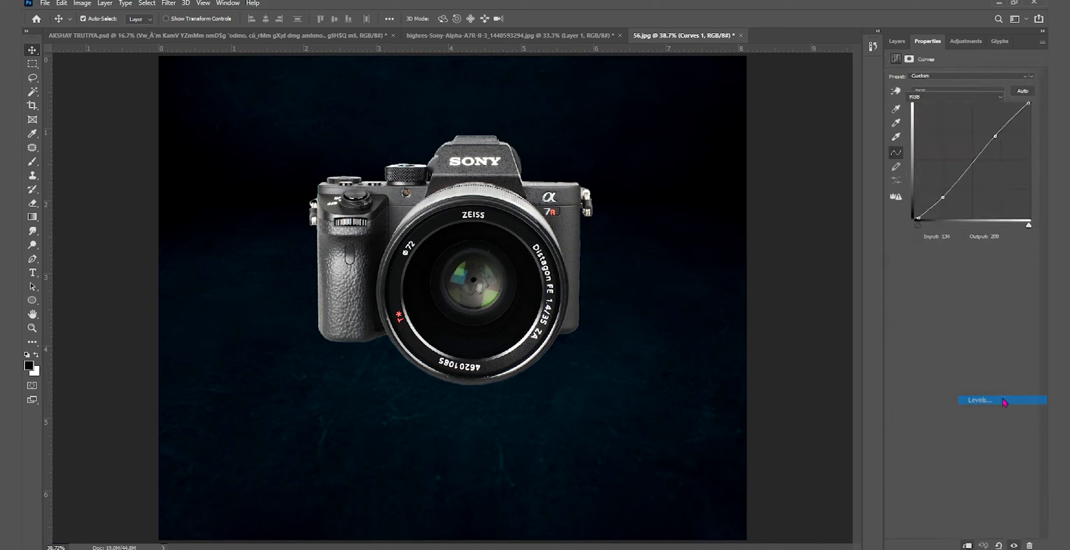
drag(971, 160, 969, 161)
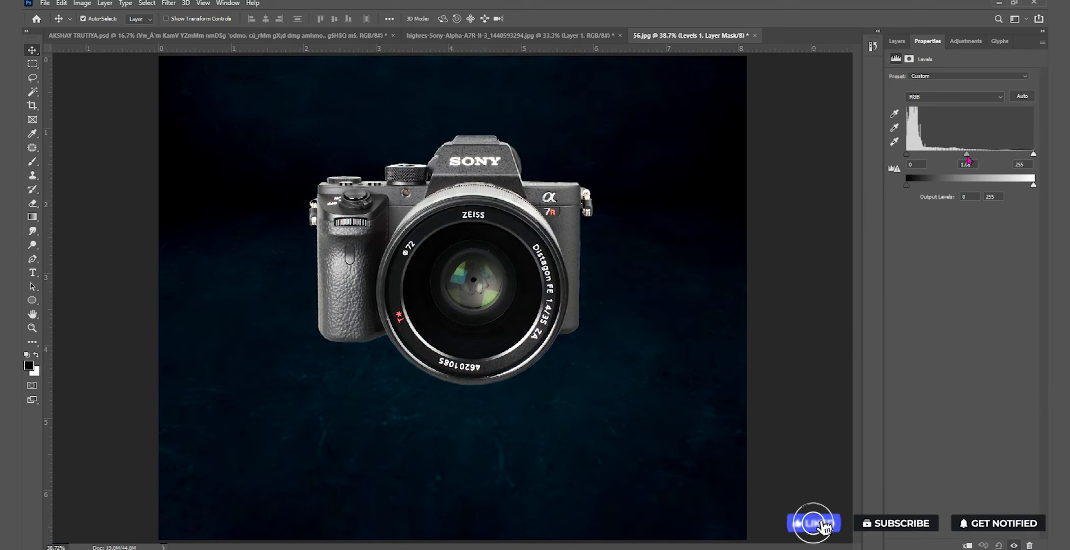
drag(1034, 154, 1030, 154)
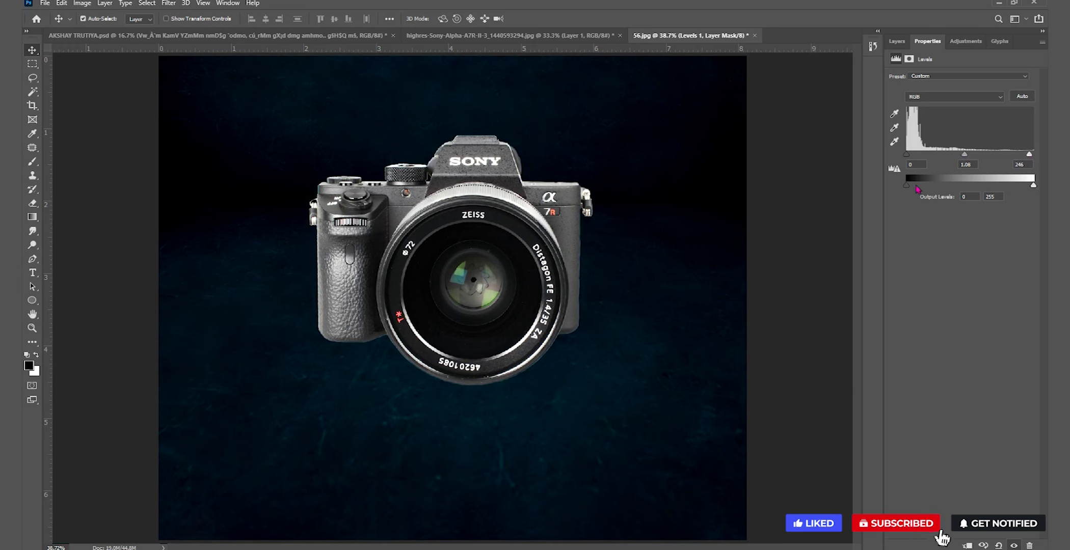
drag(916, 188, 918, 188)
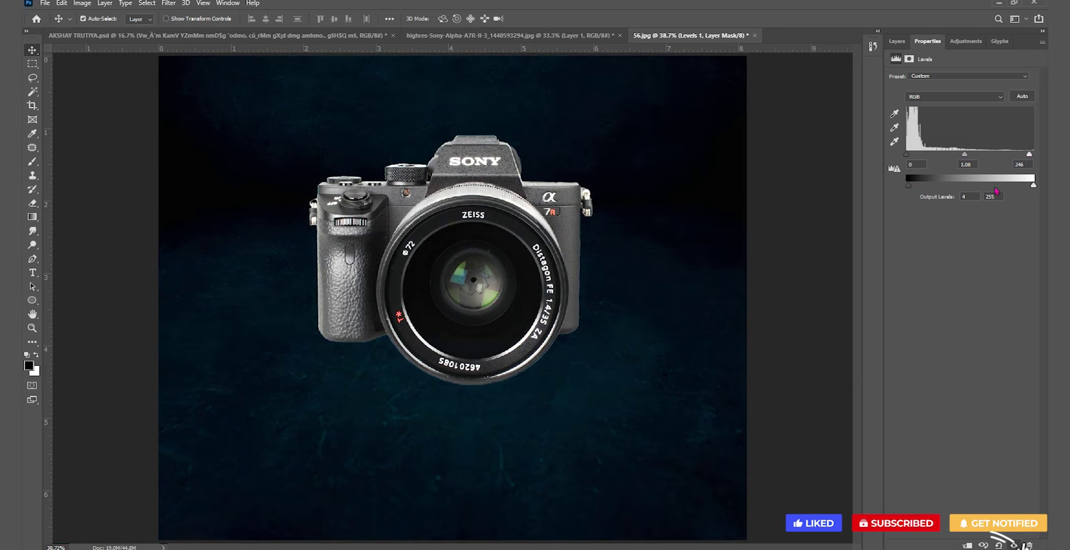
key(F7)
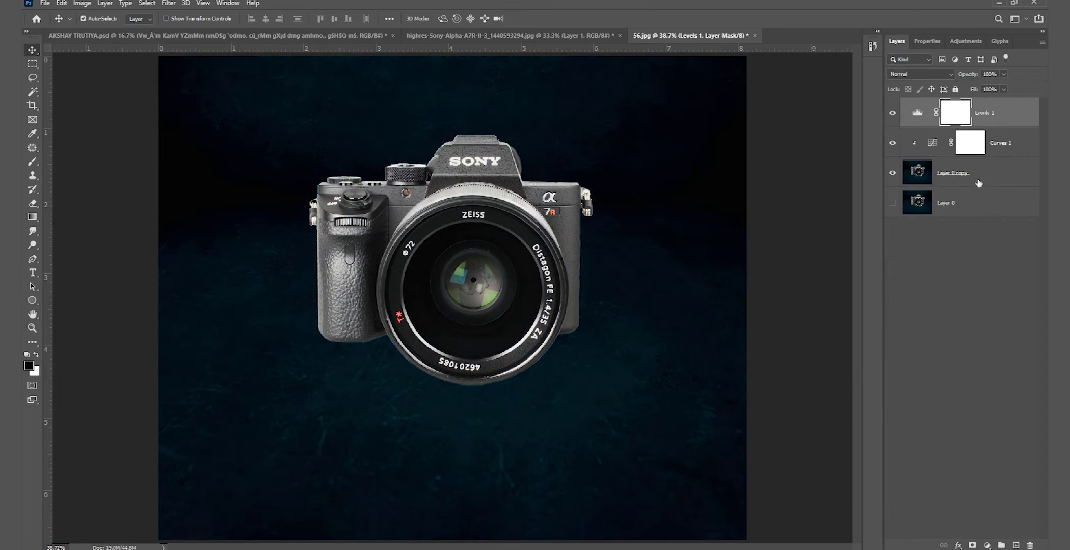
right_click(968, 129)
key(Escape)
alt+click(992, 123)
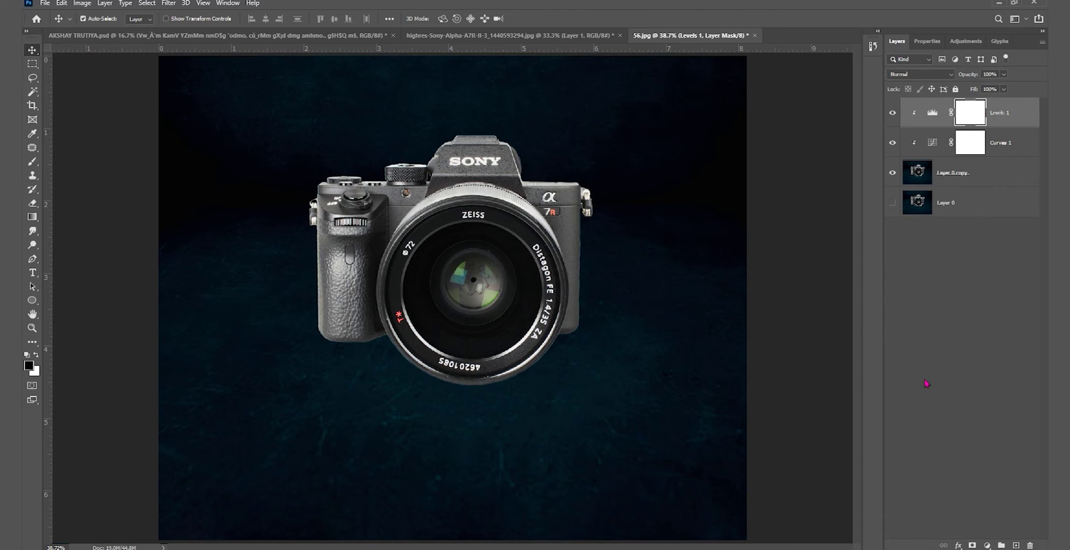
On a new layer, draw a circular selection centred over the lens glass
click(1013, 545)
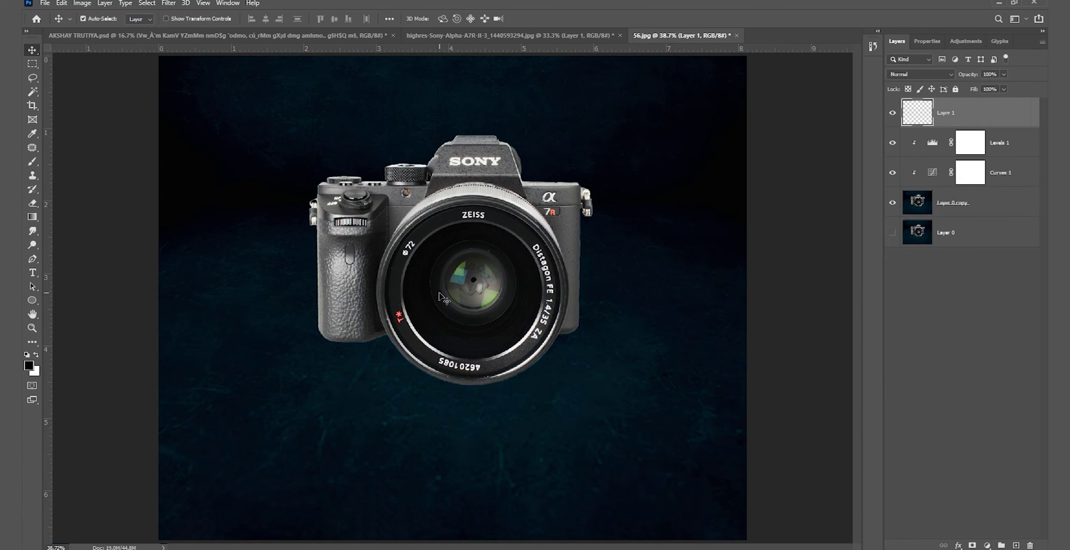
click(33, 64)
click(76, 74)
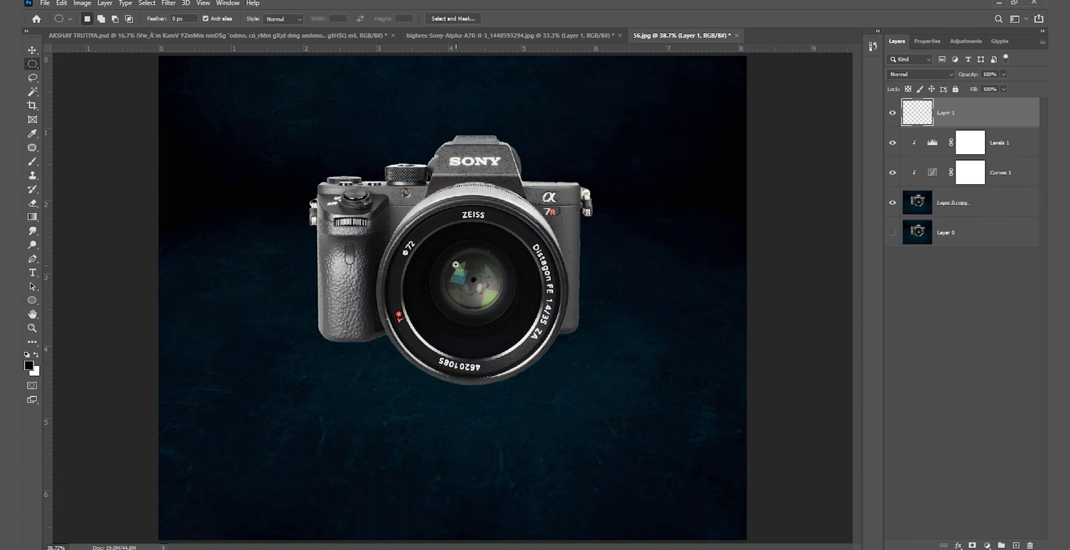
scroll(456, 265, up, 2)
drag(390, 216, 616, 467)
drag(487, 324, 507, 329)
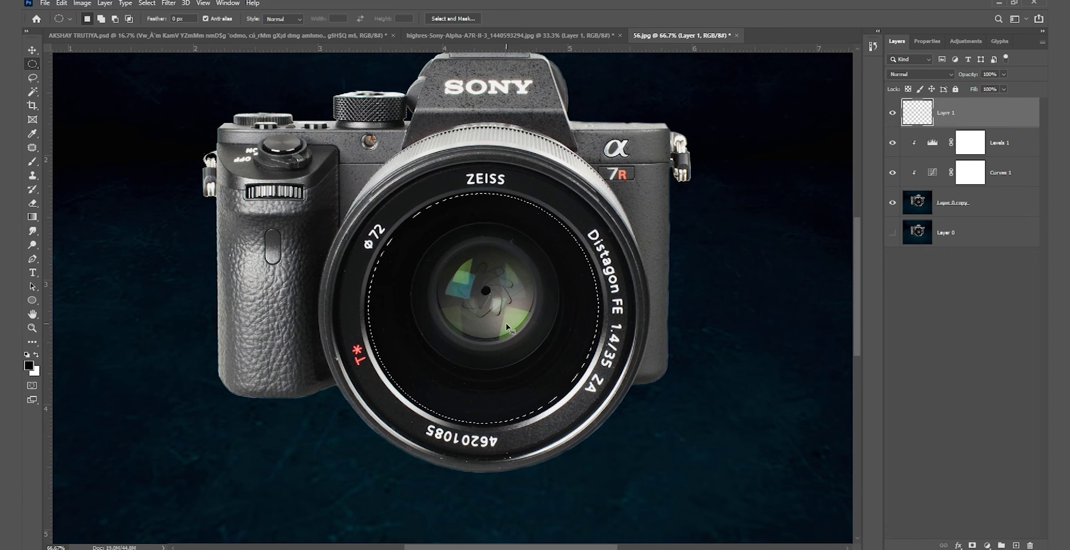
Fill the circular selection with a dark navy colour
key(i)
click(29, 365)
click(759, 351)
key(x)
key(ctrl+BackSpace)
Enlarge the navy circle slightly so it covers the lens glass
key(ctrl+t)
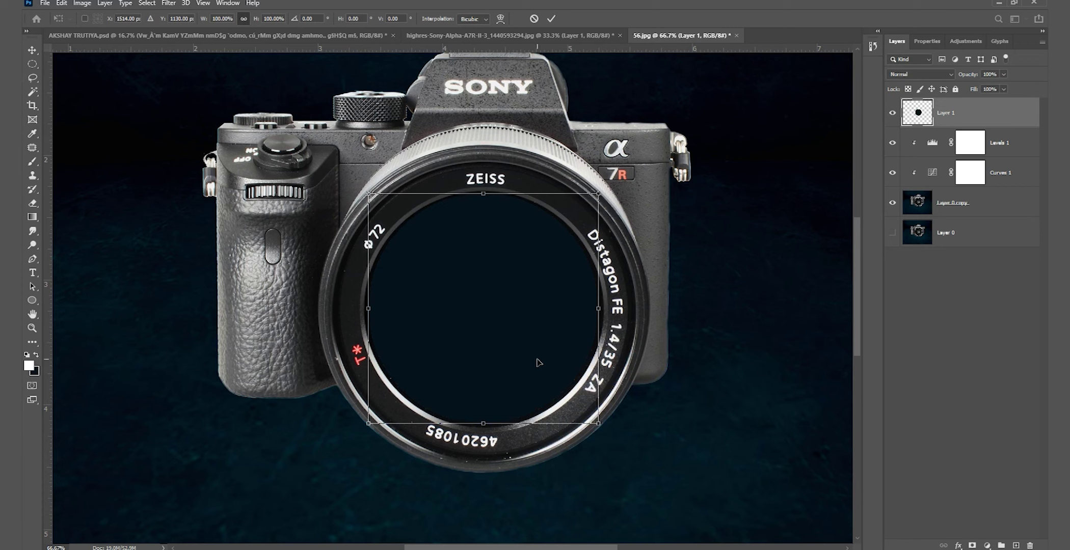
drag(489, 424, 495, 425)
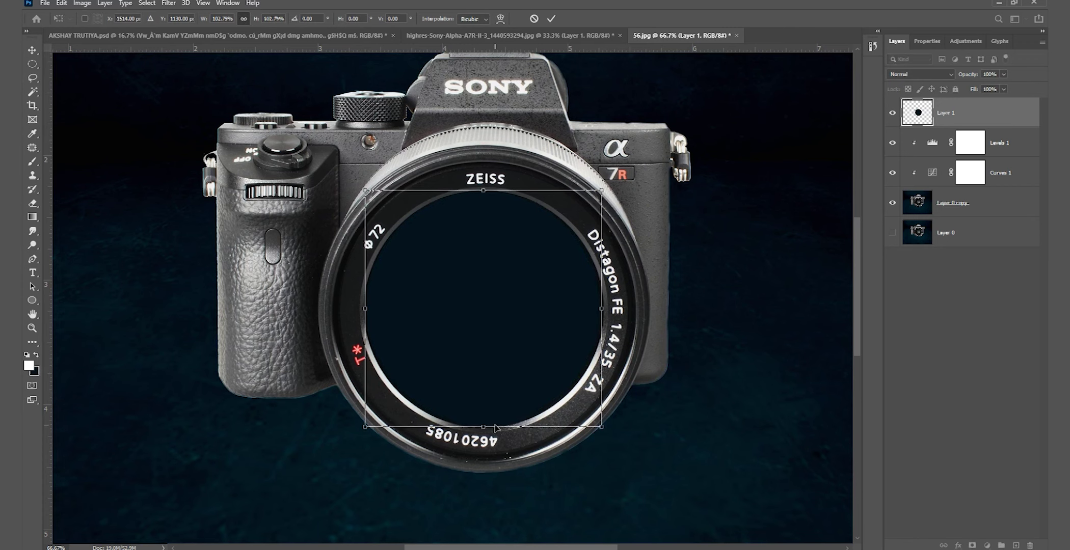
key(Return)
key(m)
key(v)
scroll(486, 289, down, 1)
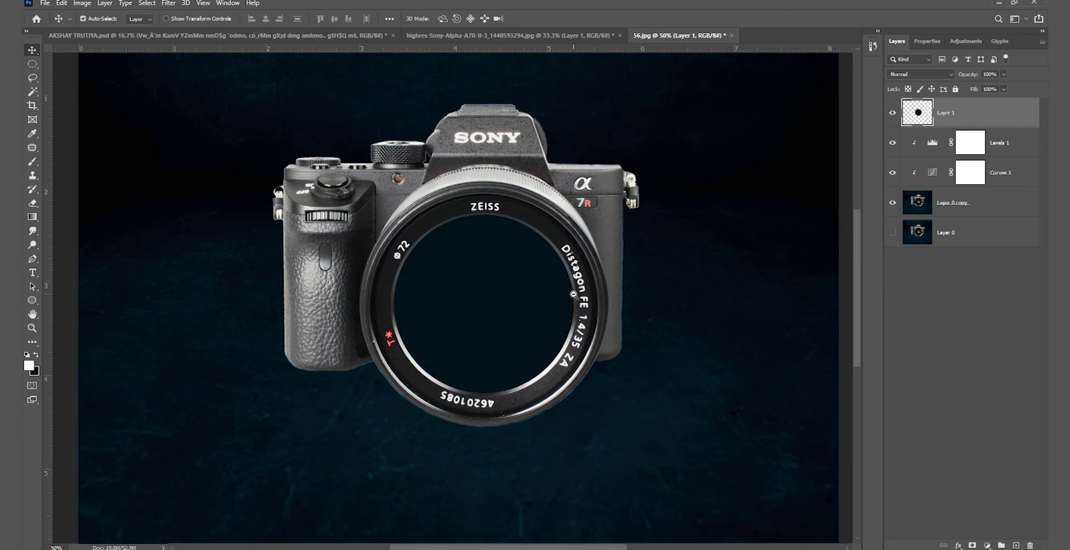
scroll(573, 296, down, 1)
Open the railway track photo and bring it into the camera composition as the top layer
click(595, 311)
click(45, 3)
click(56, 26)
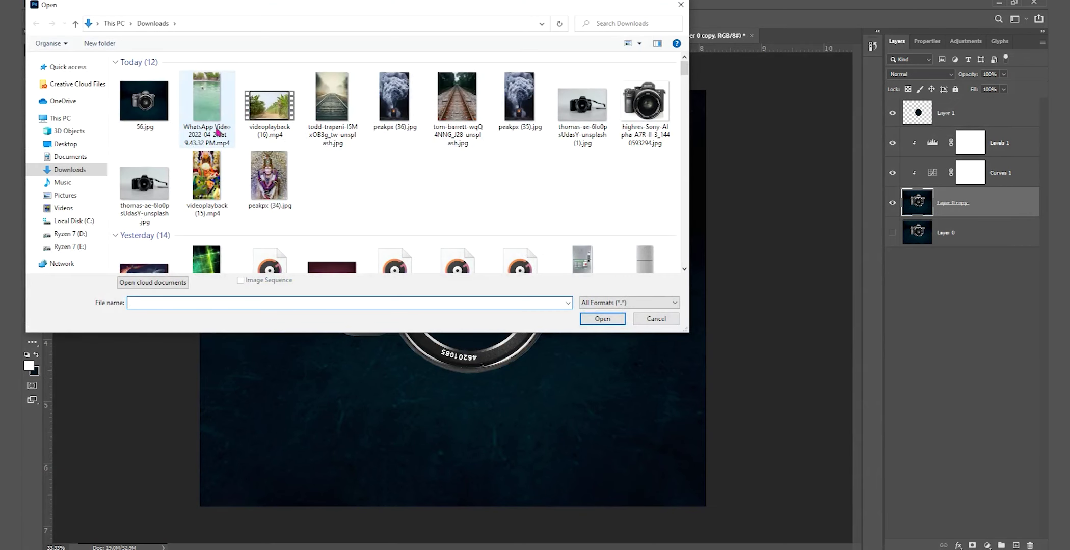
click(459, 104)
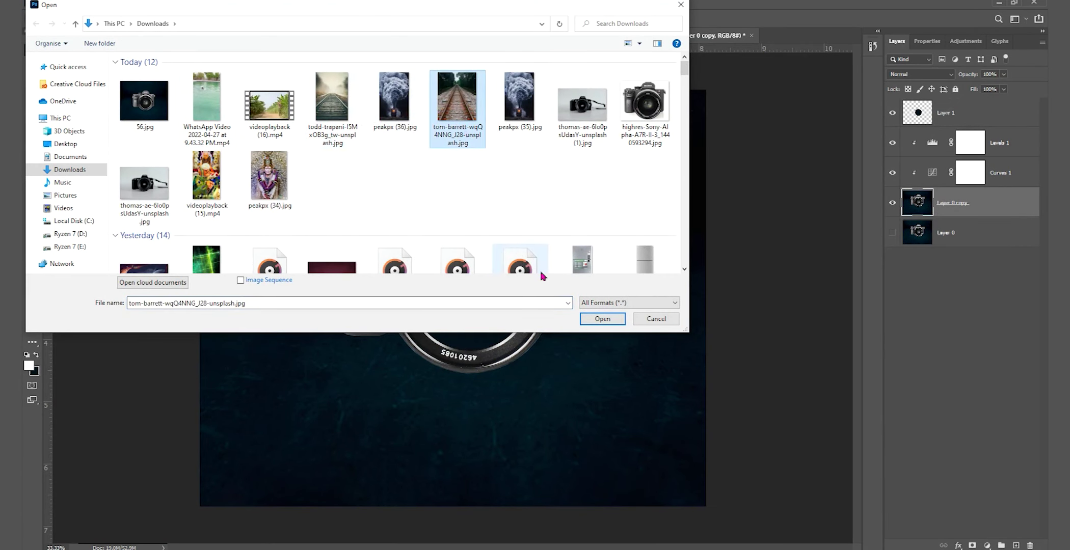
click(601, 318)
double_click(960, 117)
key(Return)
drag(452, 261, 443, 321)
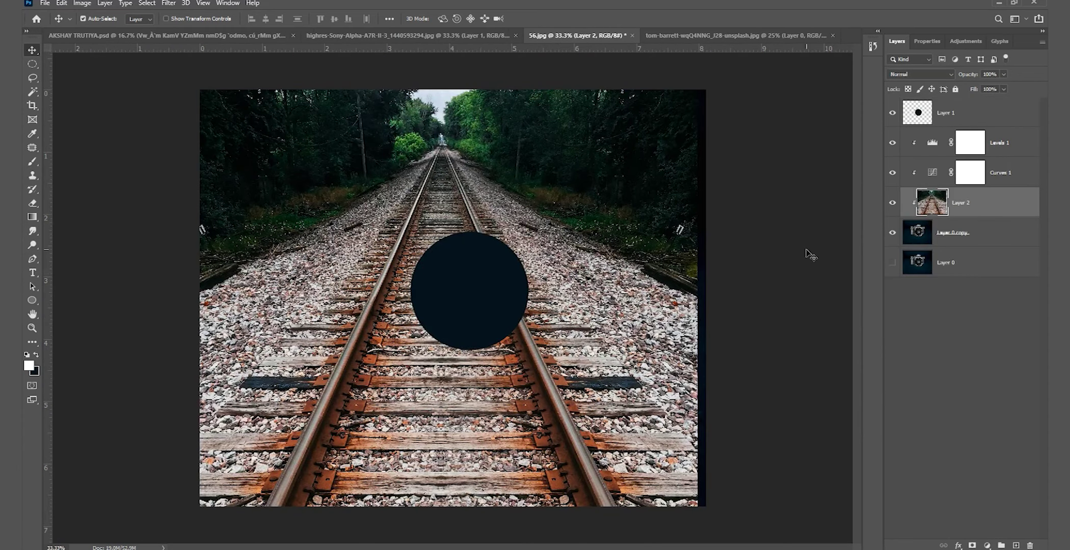
drag(989, 207, 984, 108)
Shrink and align the railway image with the lens, then restore opacity to 100%
key(ctrl+t)
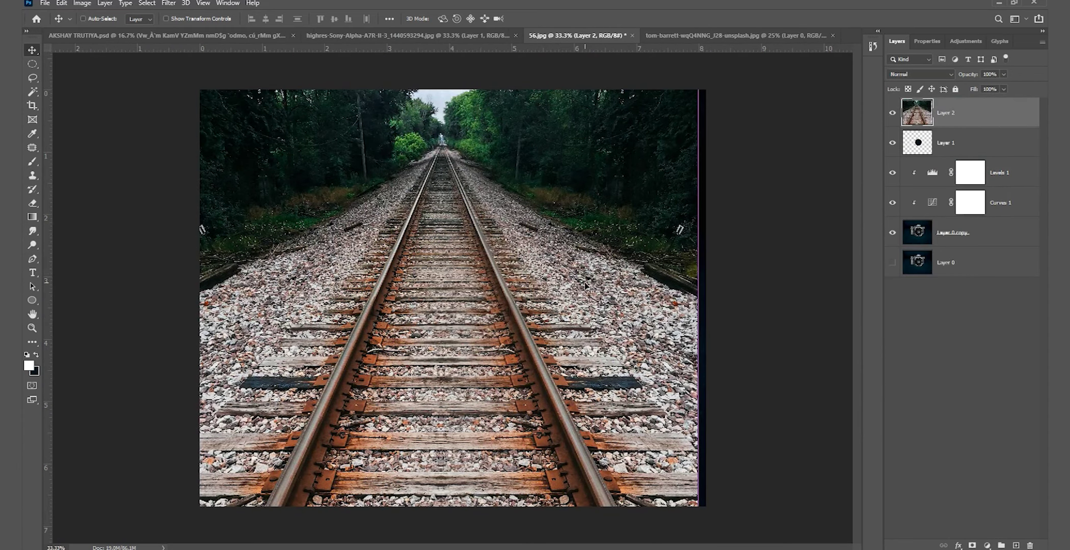
drag(184, 309, 317, 303)
drag(449, 284, 477, 326)
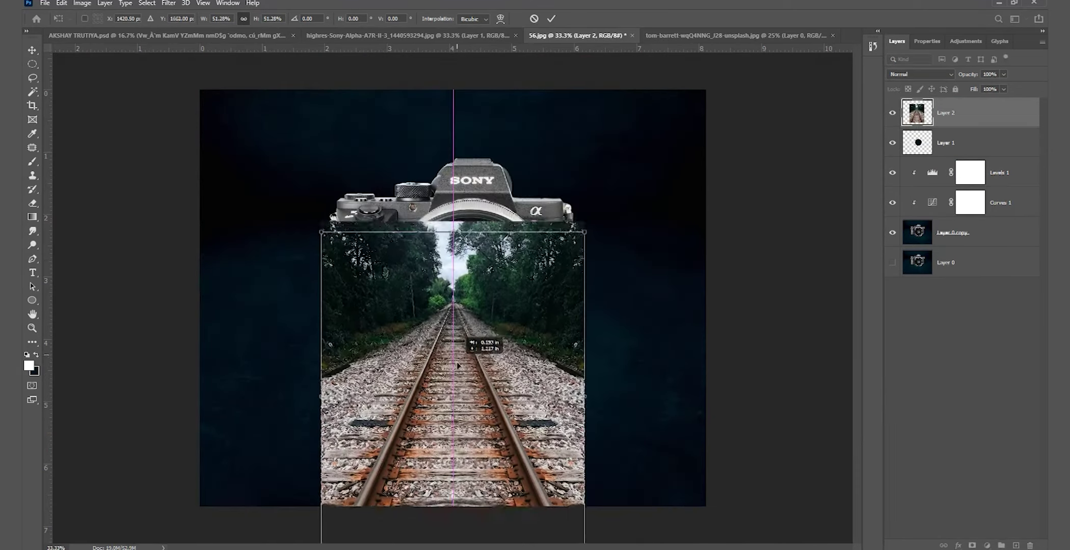
key(Return)
key(5)
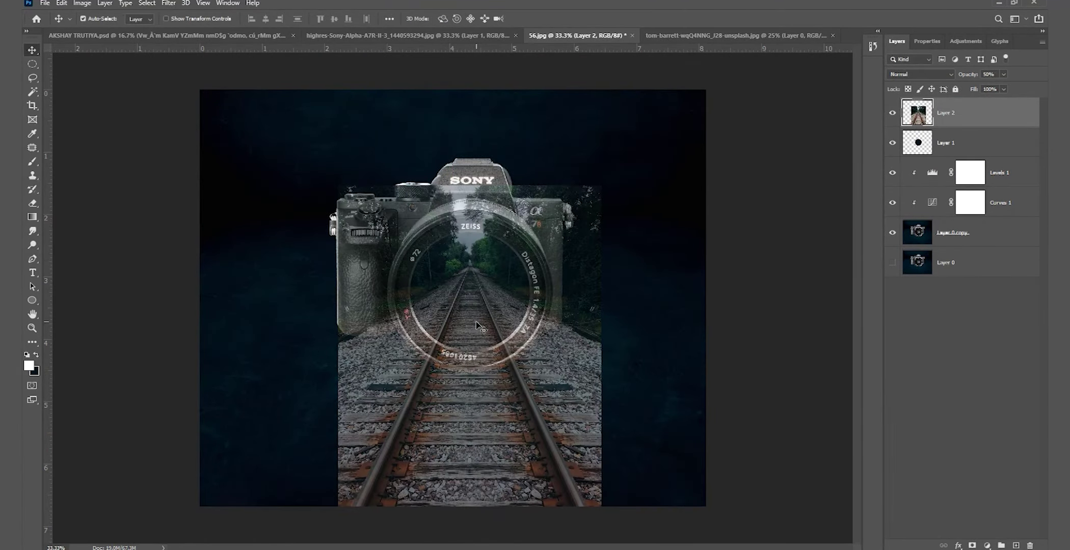
drag(472, 326, 474, 323)
text(100)
key(Return)
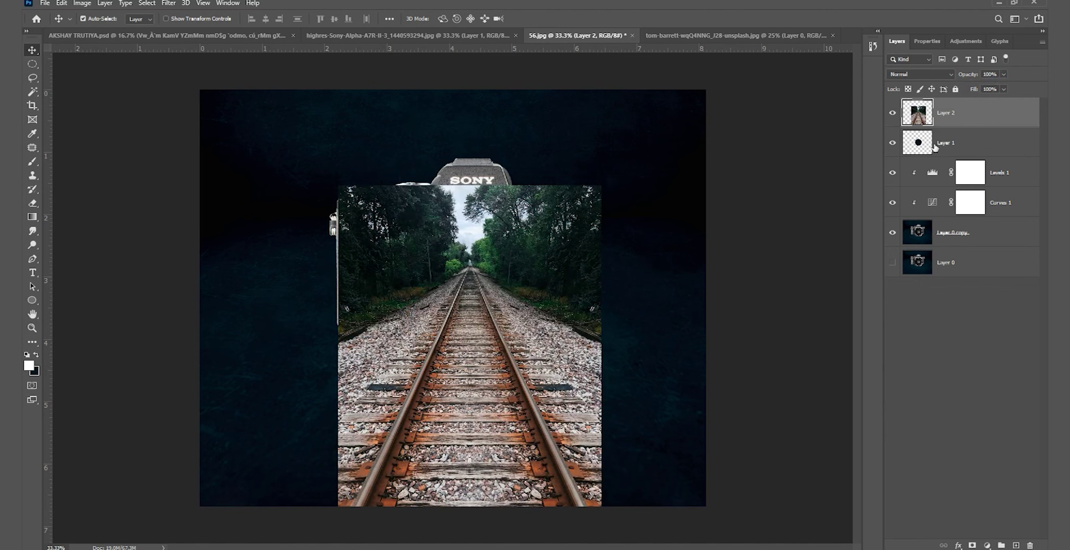
Clip the railway layer to the lens circle and add an unclipped duplicate
right_click(956, 122)
click(849, 304)
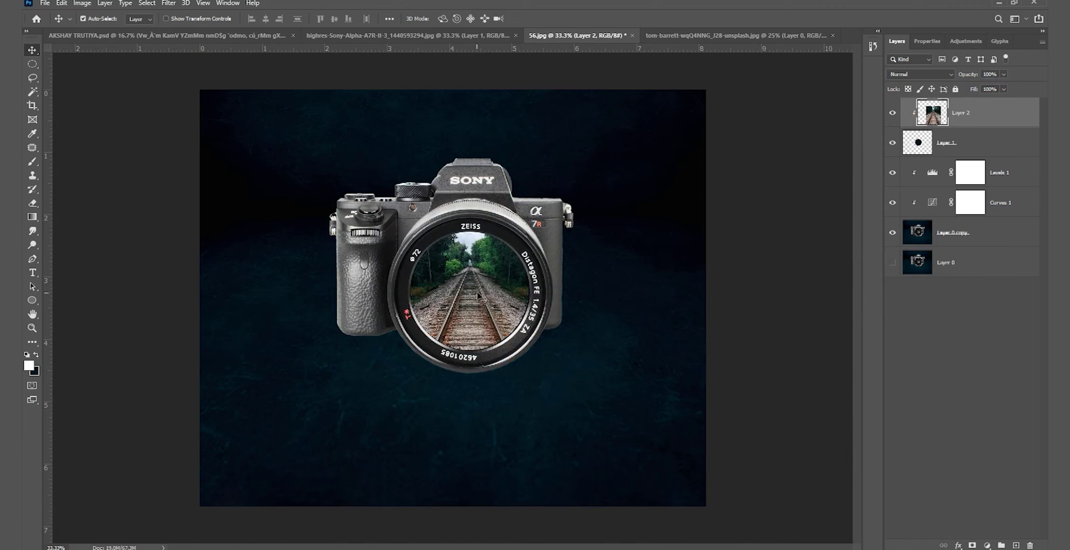
right_click(971, 110)
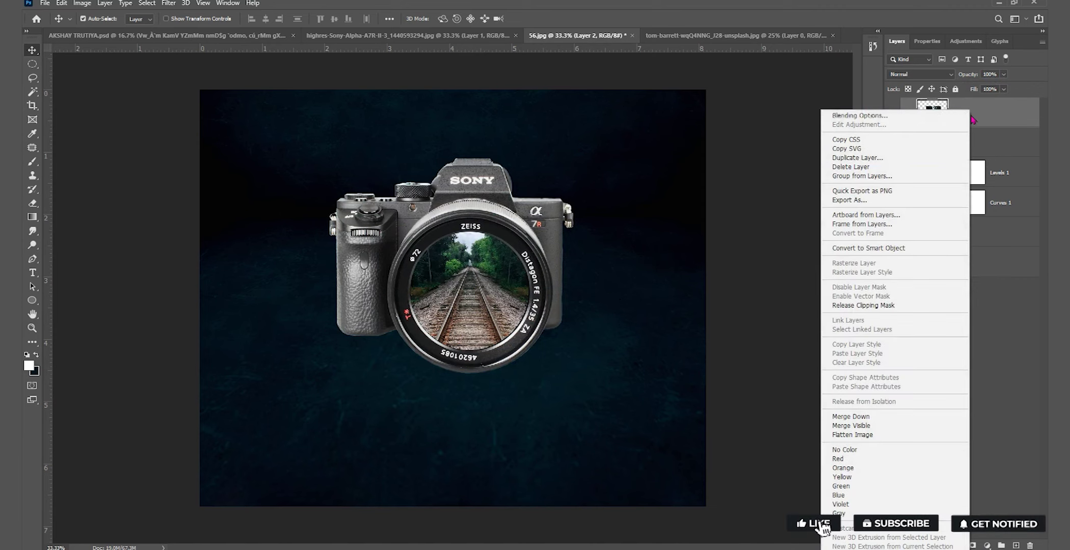
click(822, 160)
click(623, 154)
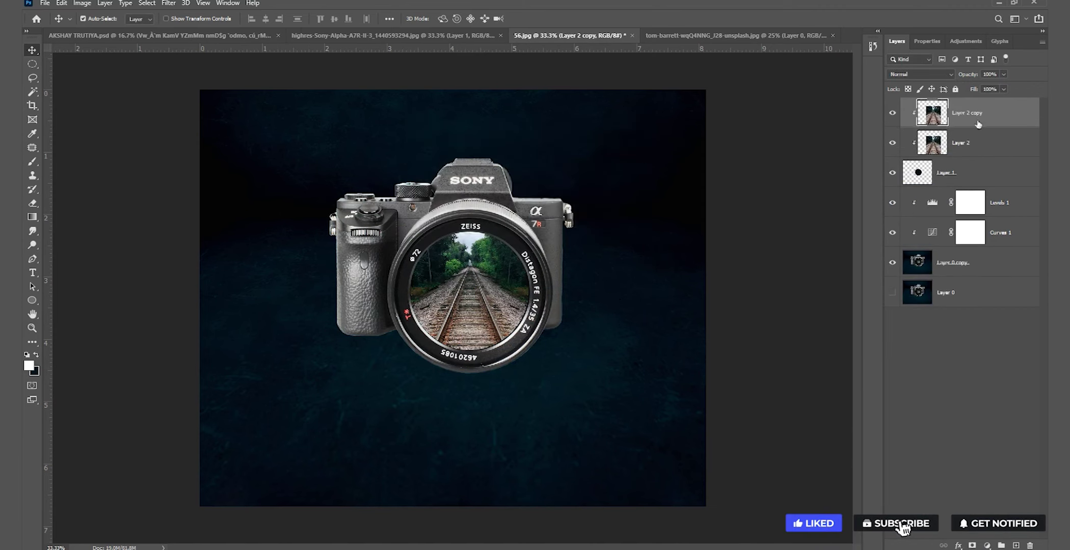
right_click(964, 111)
click(875, 306)
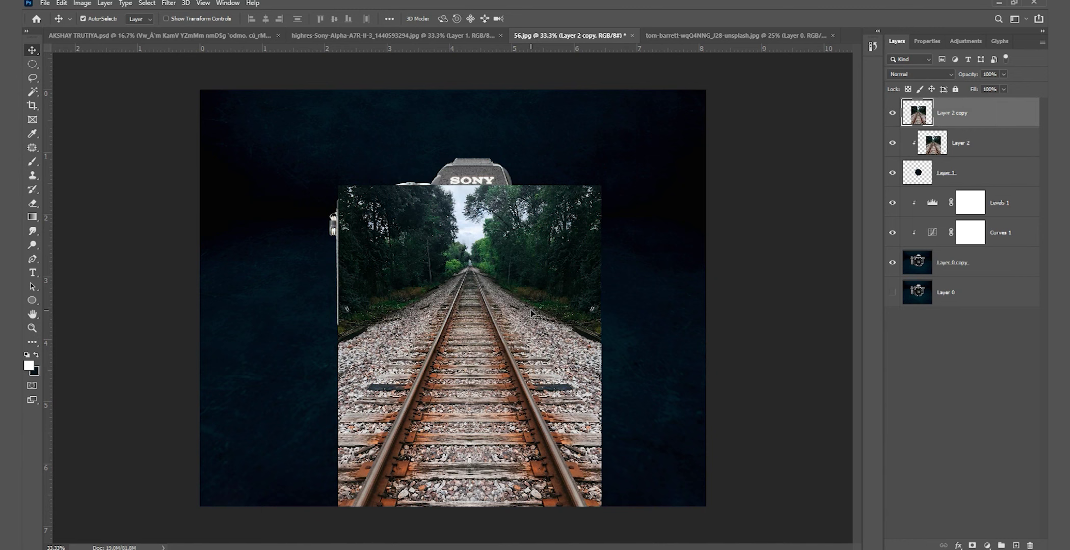
Lower the railway copy to 60% opacity and zoom in on the track
key(5)
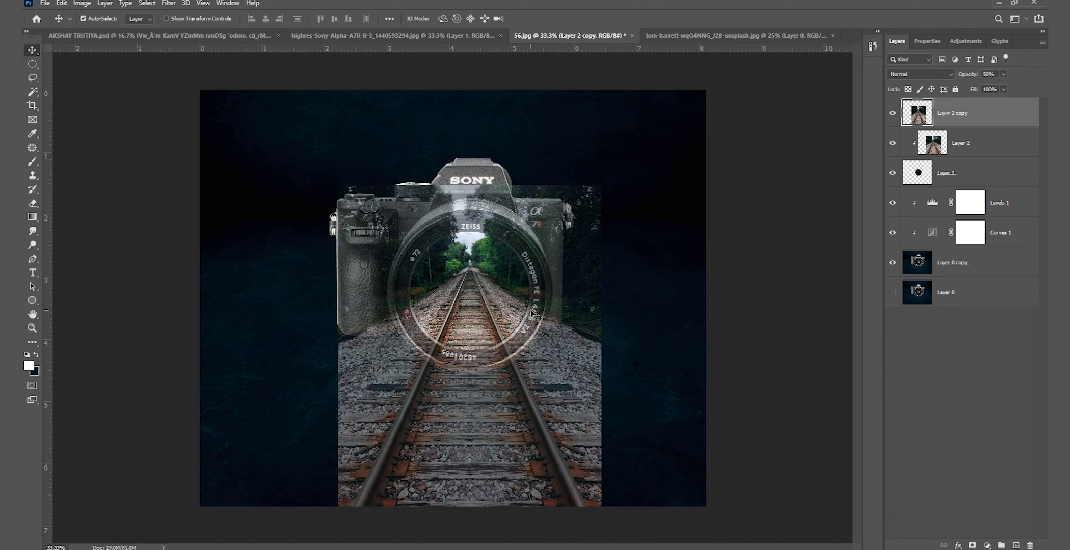
key(6)
scroll(379, 504, up, 1)
scroll(406, 346, up, 1)
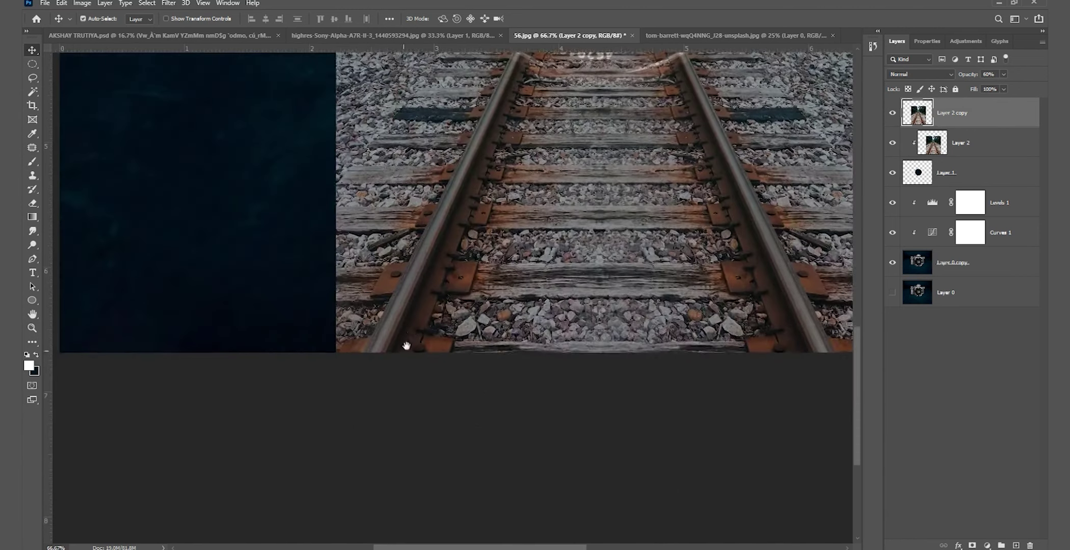
scroll(406, 345, up, 1)
scroll(382, 376, up, 1)
scroll(385, 397, up, 1)
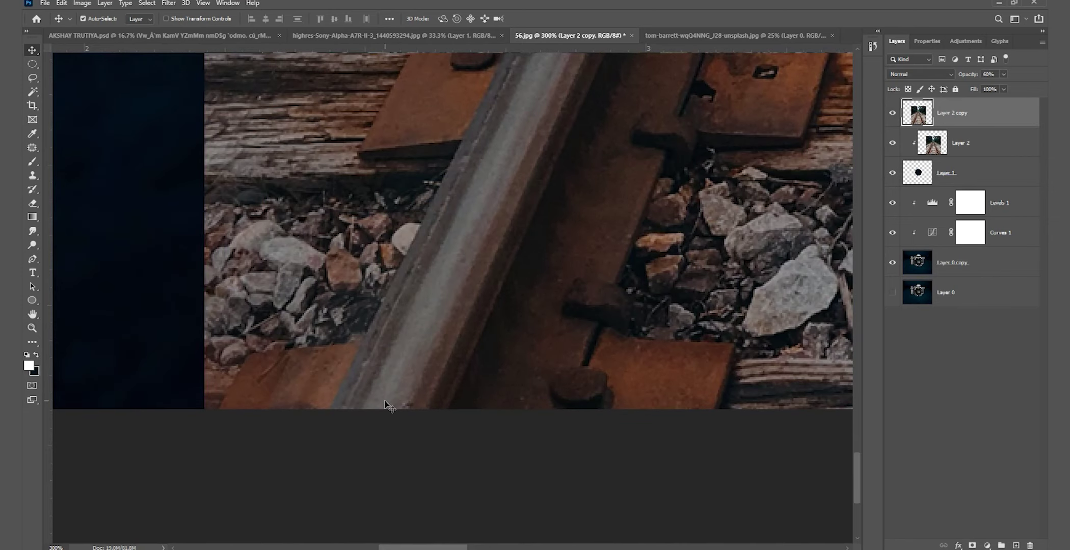
key(p)
scroll(437, 447, down, 1)
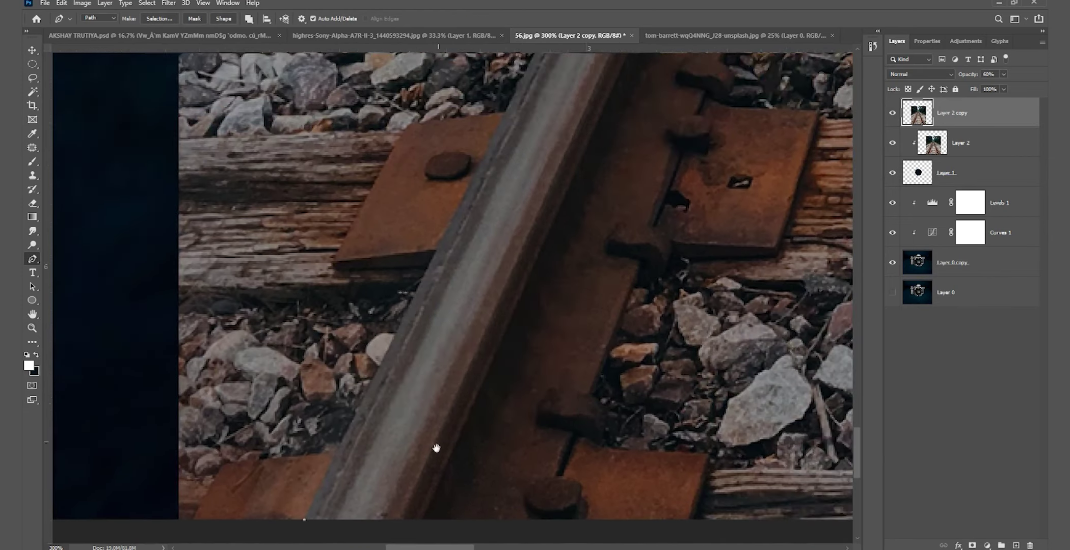
scroll(576, 210, down, 1)
scroll(480, 484, down, 1)
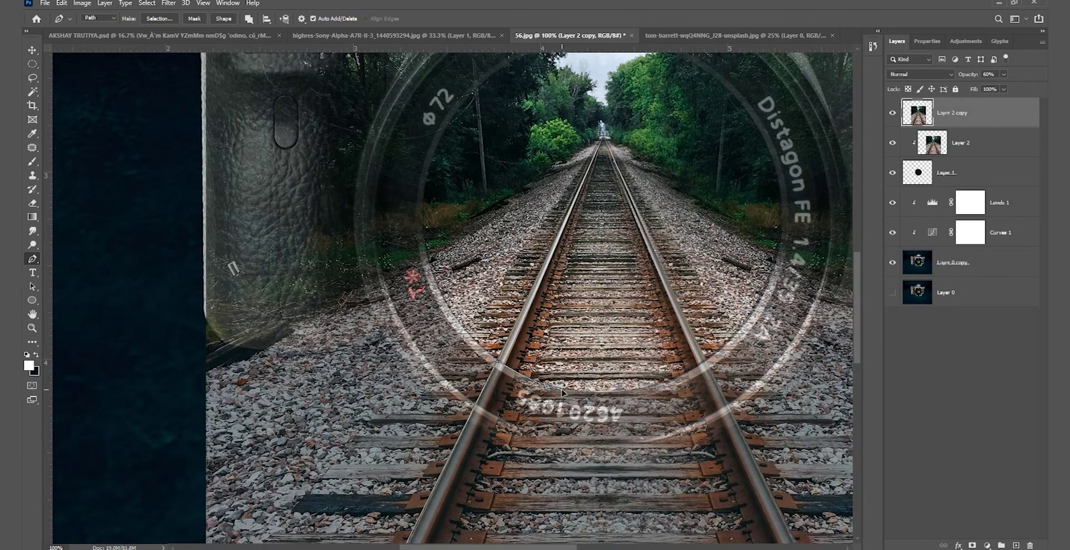
Trace the railway track with the Pen tool and convert the path to a selection
mouse_move(654, 389)
mouse_down()
mouse_move(685, 378)
mouse_move(596, 216)
mouse_move(677, 335)
mouse_move(640, 287)
mouse_up()
click(779, 520)
scroll(225, 529, down, 5)
drag(515, 459, 114, 388)
click(113, 388)
key(ctrl+minus)
key(ctrl+minus)
key(ctrl+minus)
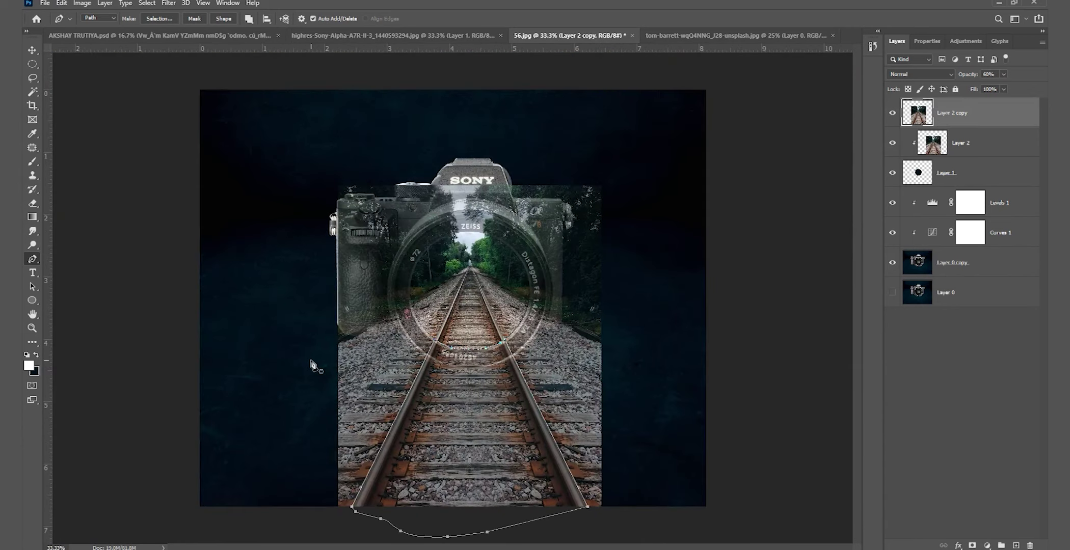
key(ctrl+Return)
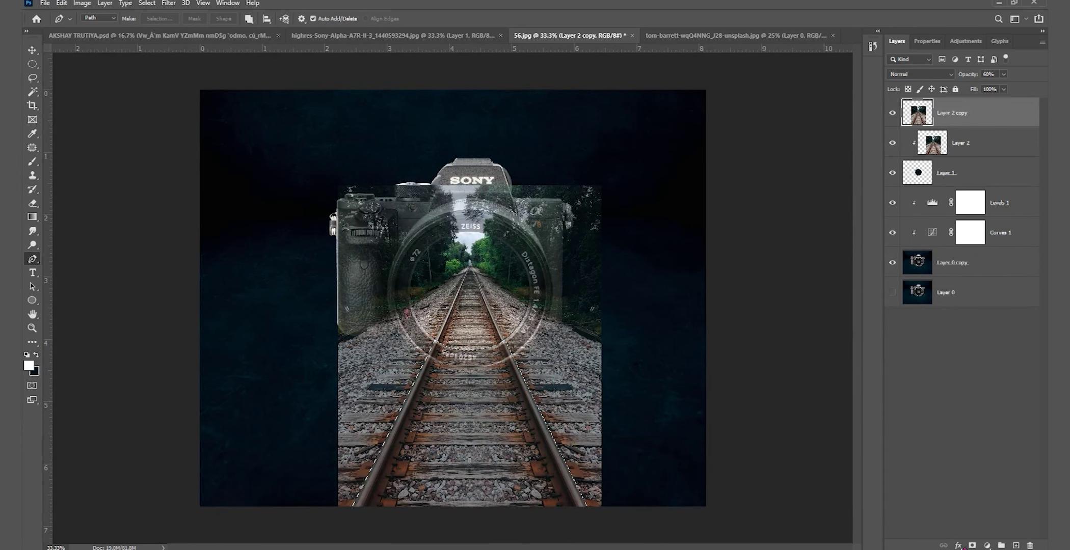
alt+click(972, 545)
key(ctrl+z)
Refine the track selection with Select and Mask into a layer mask, then restore 100% opacity
key(m)
right_click(475, 182)
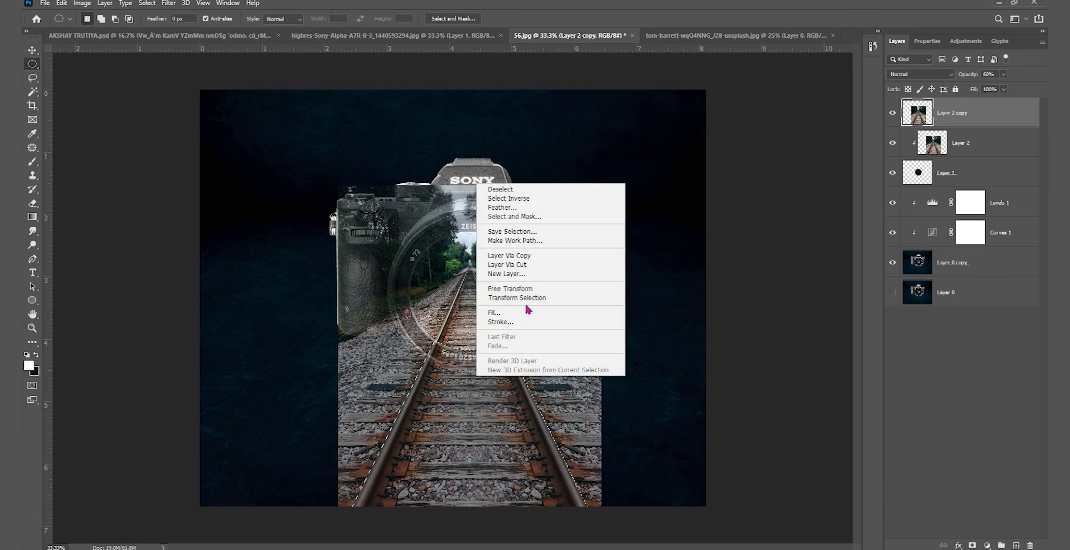
click(556, 216)
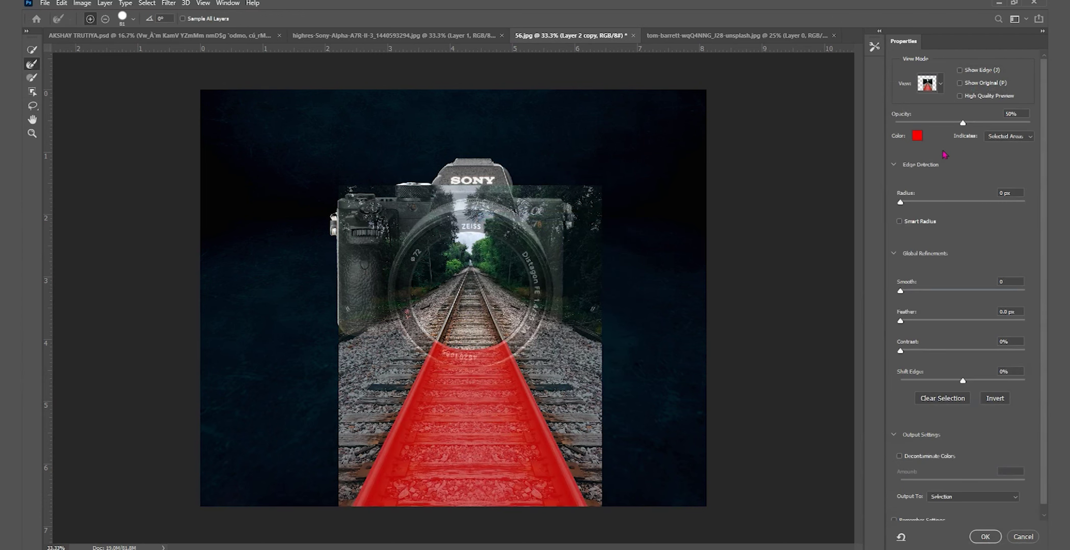
click(973, 497)
click(943, 507)
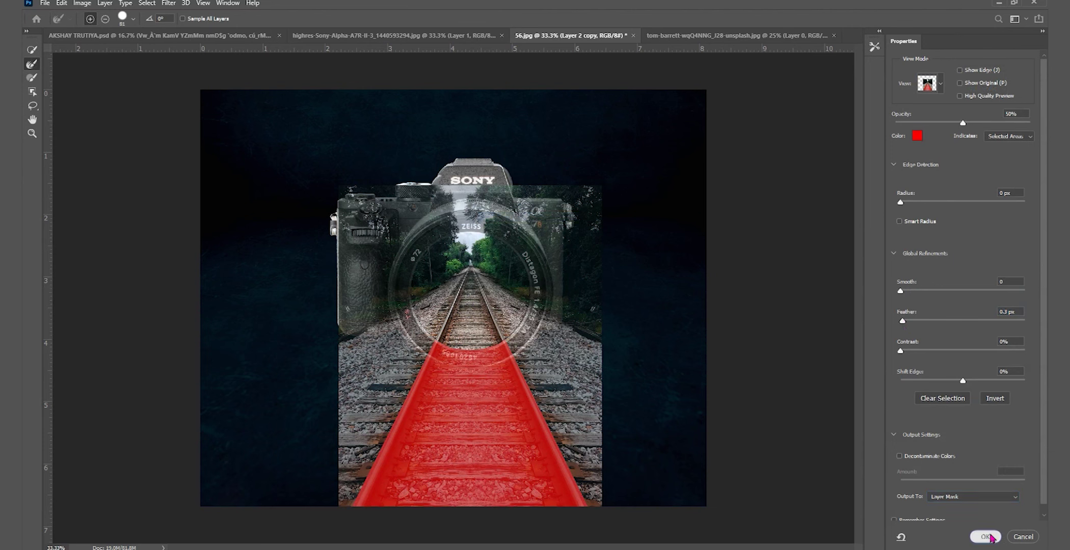
click(985, 536)
key(v)
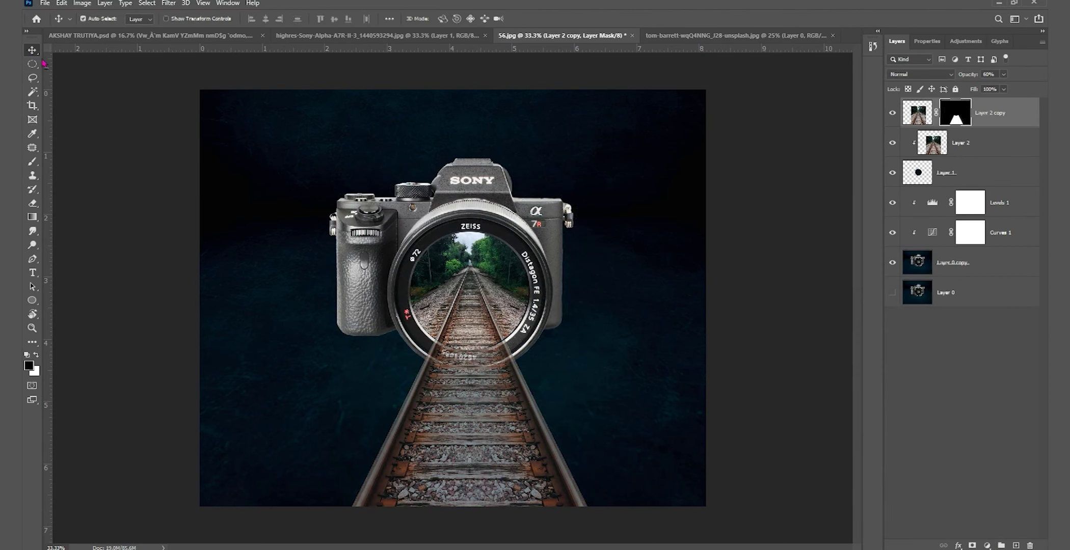
key(0)
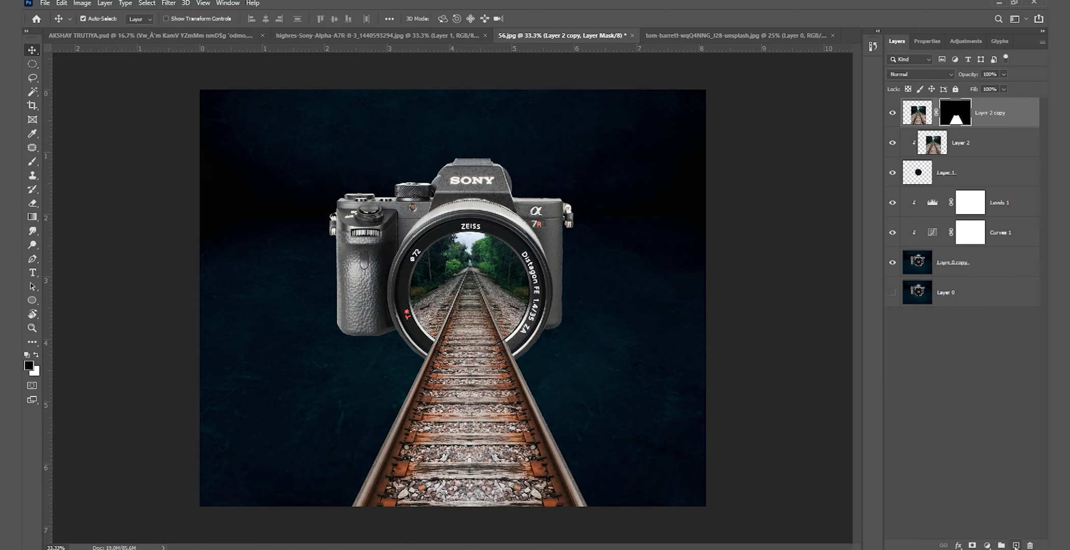
Add a new layer clipped to the track copy and set a large black brush at 43% flow
click(1016, 546)
key(x)
right_click(954, 116)
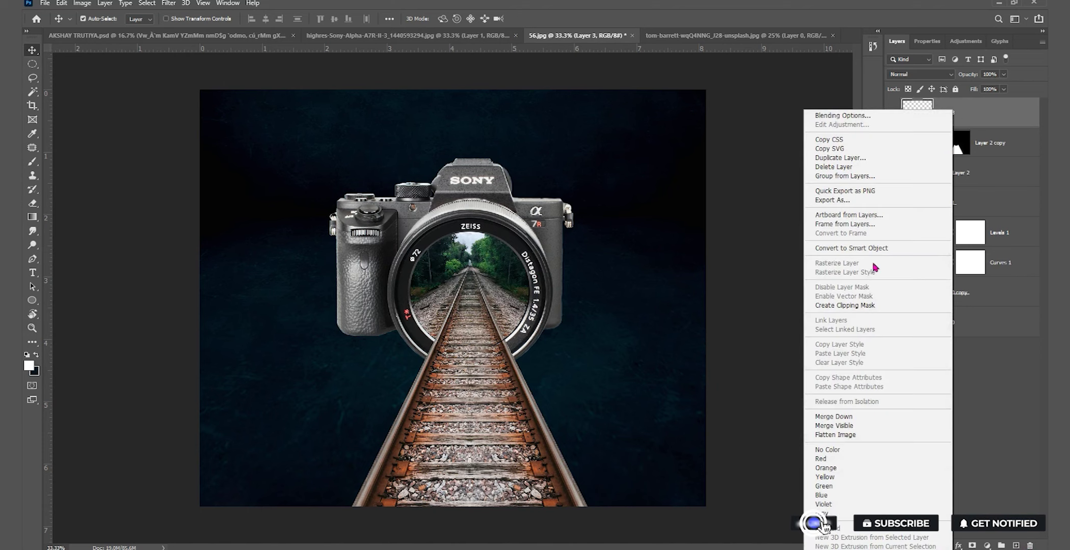
click(867, 303)
click(33, 163)
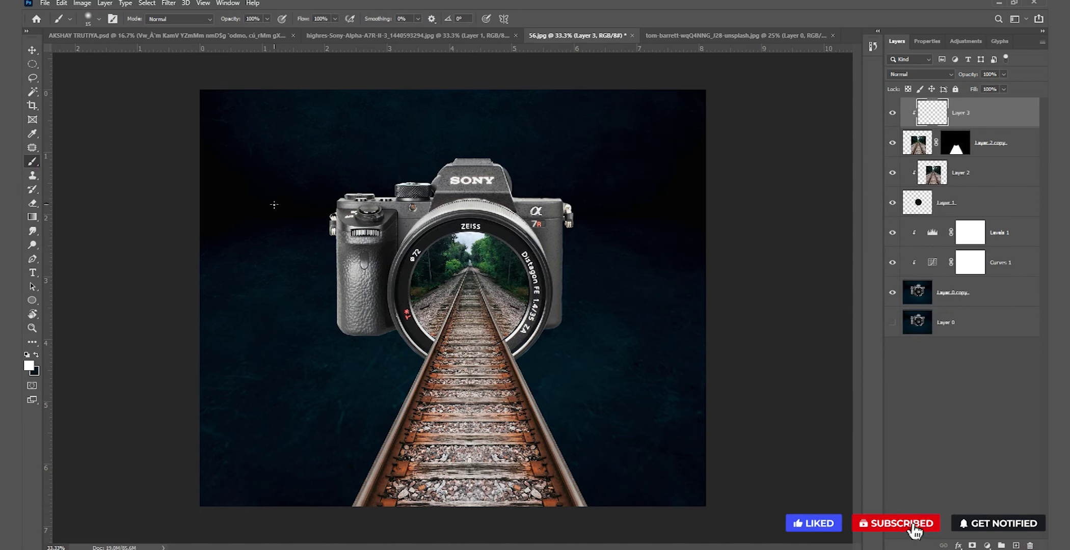
key(x)
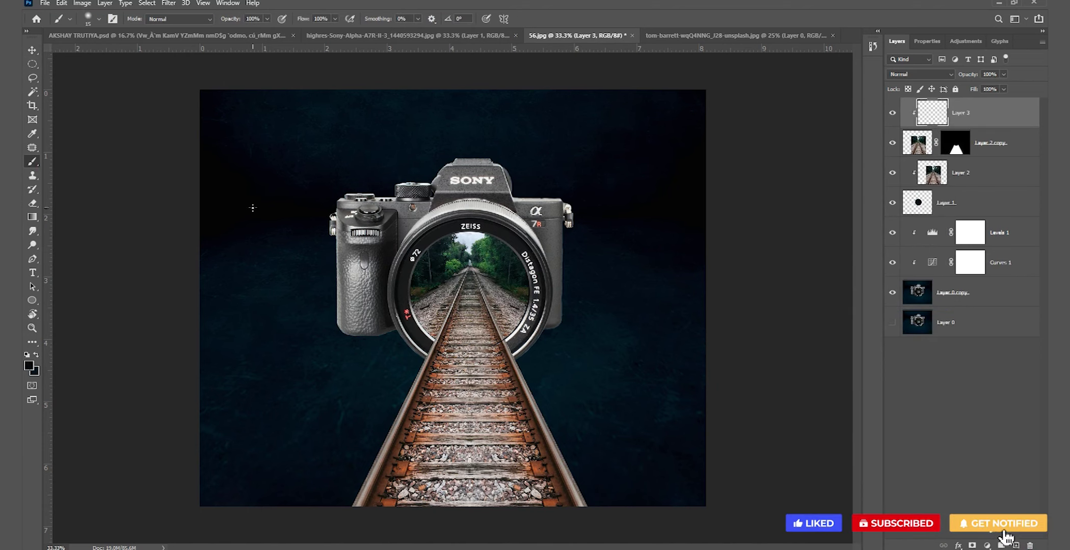
drag(249, 240, 302, 254)
drag(270, 437, 334, 430)
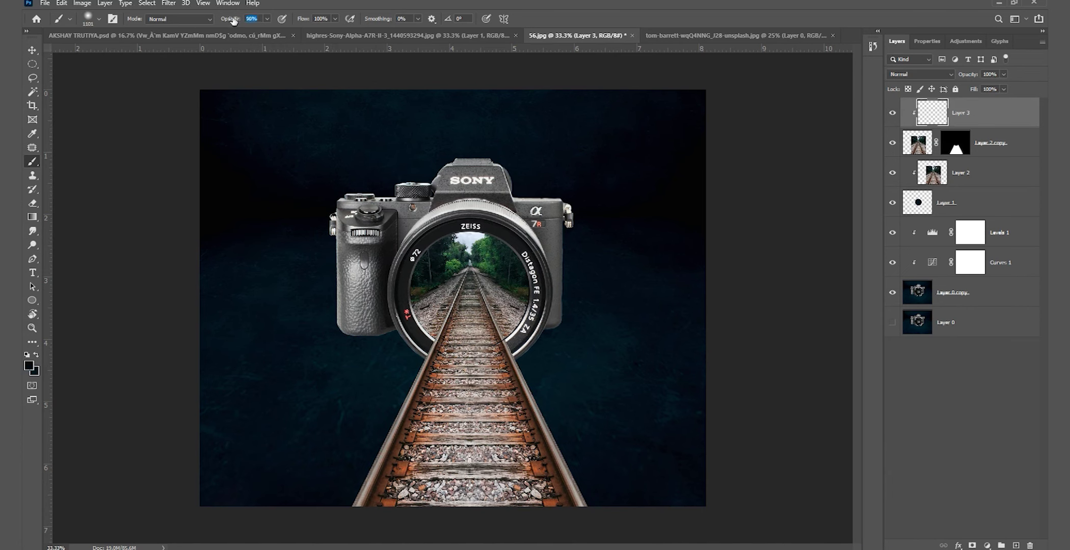
key(Return)
drag(305, 19, 275, 20)
Paint dark shading over the lower railway track and around its edges
drag(358, 442, 347, 447)
mouse_move(562, 449)
mouse_down()
mouse_move(633, 447)
mouse_move(287, 453)
mouse_move(585, 418)
mouse_move(415, 515)
mouse_up()
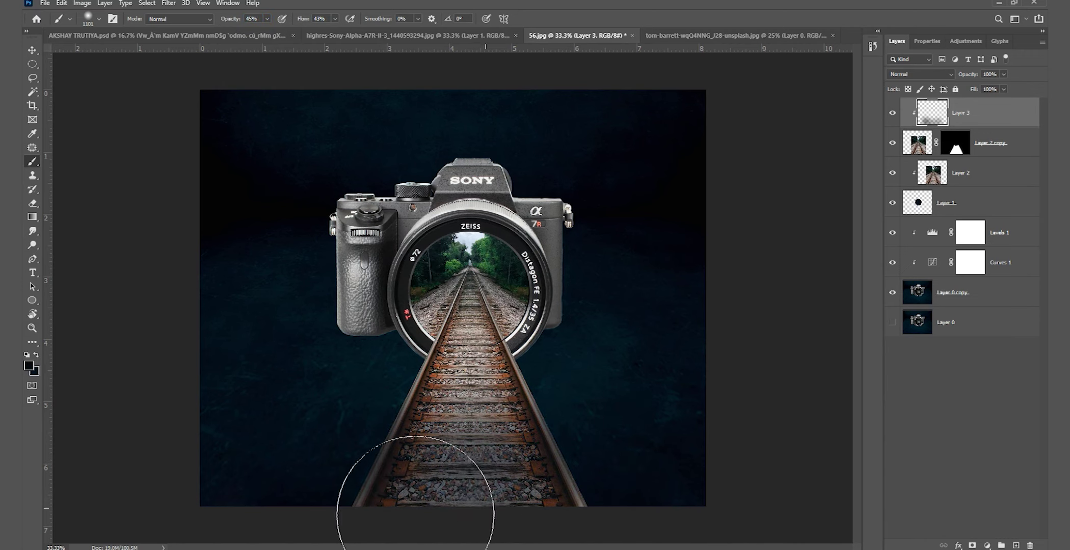
mouse_move(239, 418)
mouse_down()
mouse_move(239, 394)
mouse_move(530, 478)
mouse_move(689, 362)
mouse_move(614, 416)
mouse_move(601, 479)
mouse_move(423, 510)
mouse_move(303, 462)
mouse_move(418, 418)
mouse_move(609, 466)
mouse_move(538, 490)
mouse_move(439, 395)
mouse_move(258, 370)
mouse_up()
mouse_move(291, 102)
mouse_down()
mouse_move(490, 60)
mouse_move(650, 335)
mouse_move(664, 454)
mouse_move(400, 486)
mouse_move(437, 490)
mouse_move(626, 470)
mouse_move(306, 485)
mouse_move(510, 485)
mouse_move(659, 412)
mouse_up()
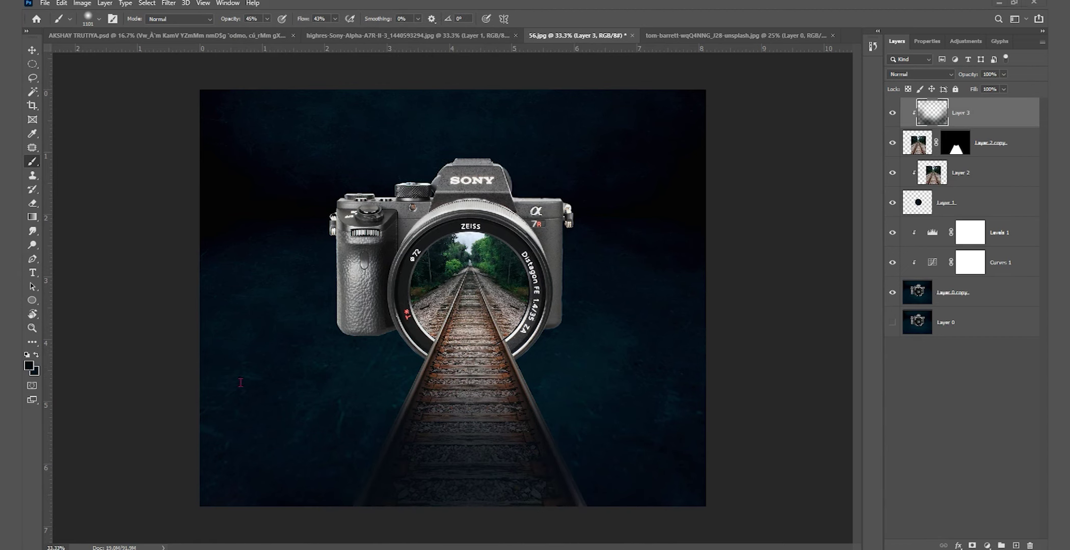
Set Layer 3 to Color Burn blending at about 63% opacity
click(32, 50)
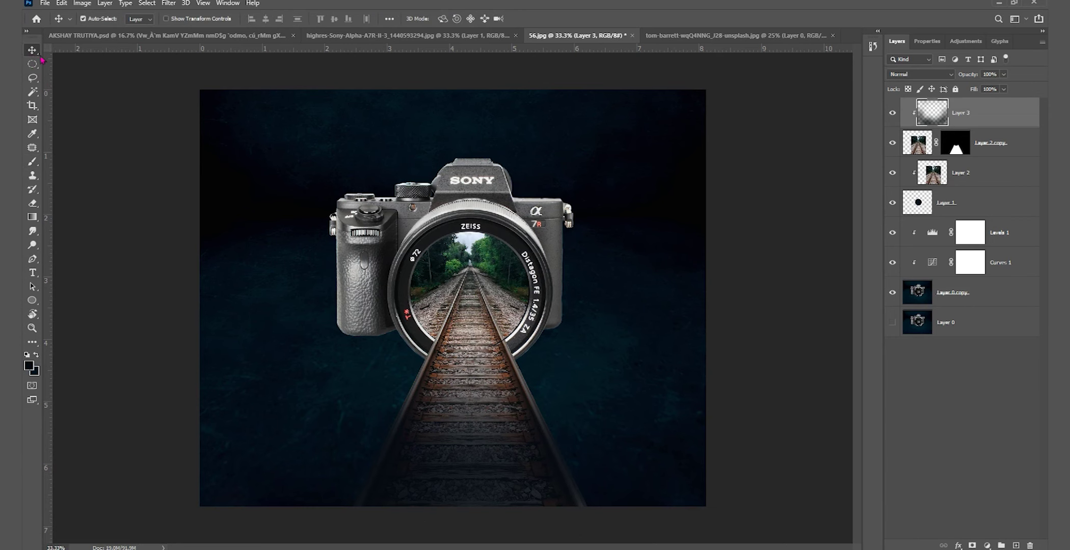
click(916, 75)
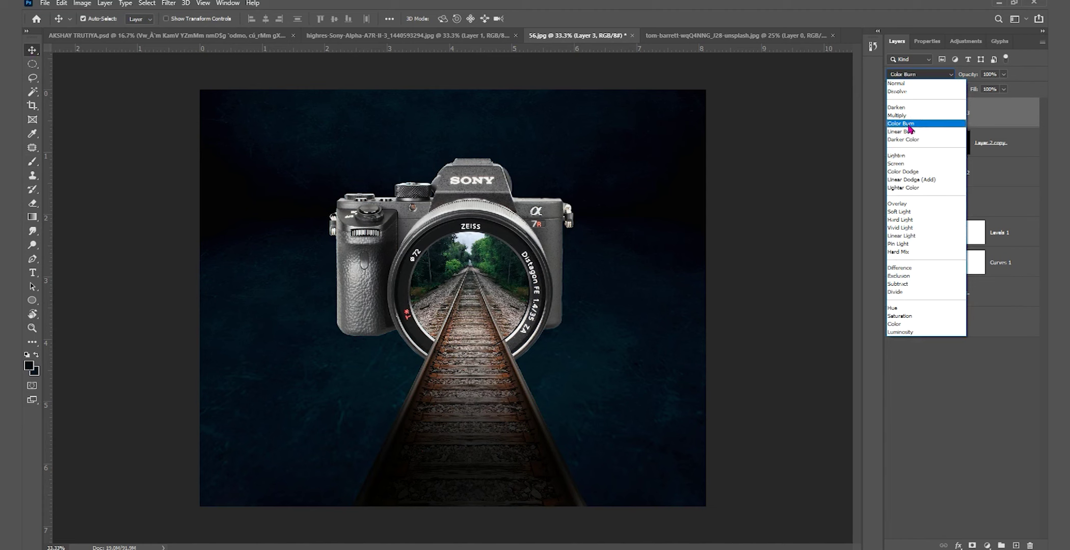
click(906, 123)
drag(967, 75, 950, 78)
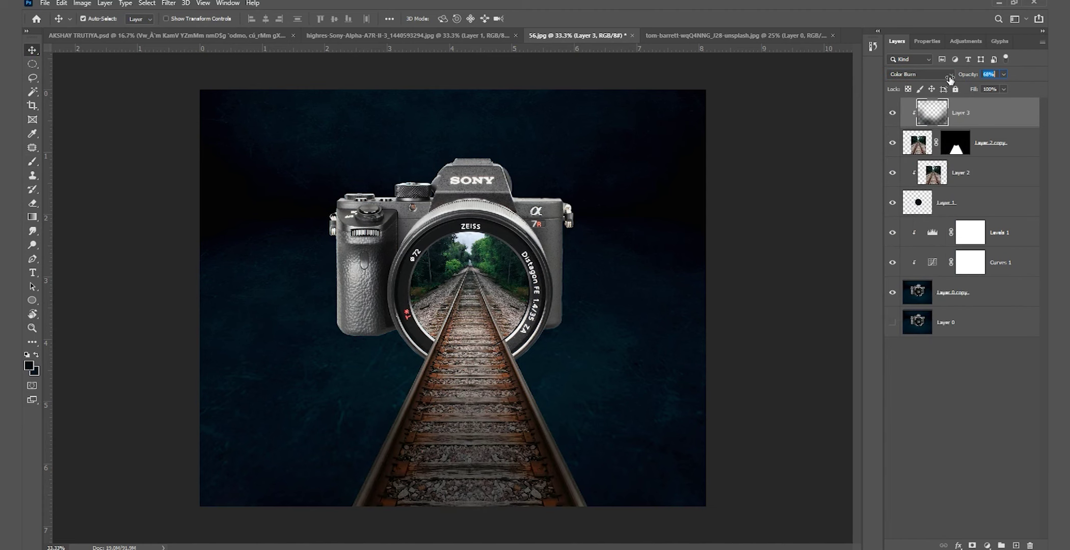
click(563, 310)
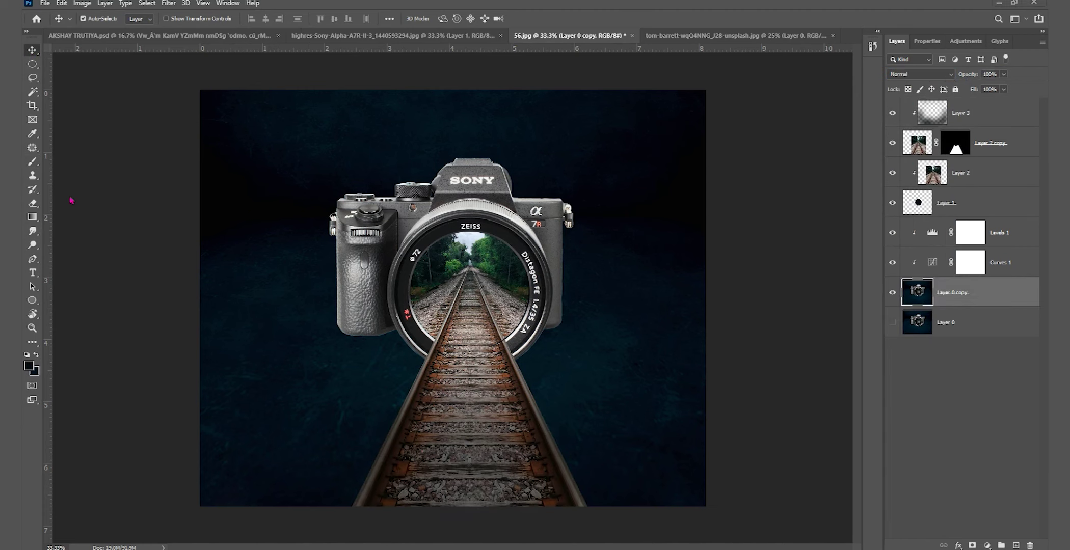
click(32, 162)
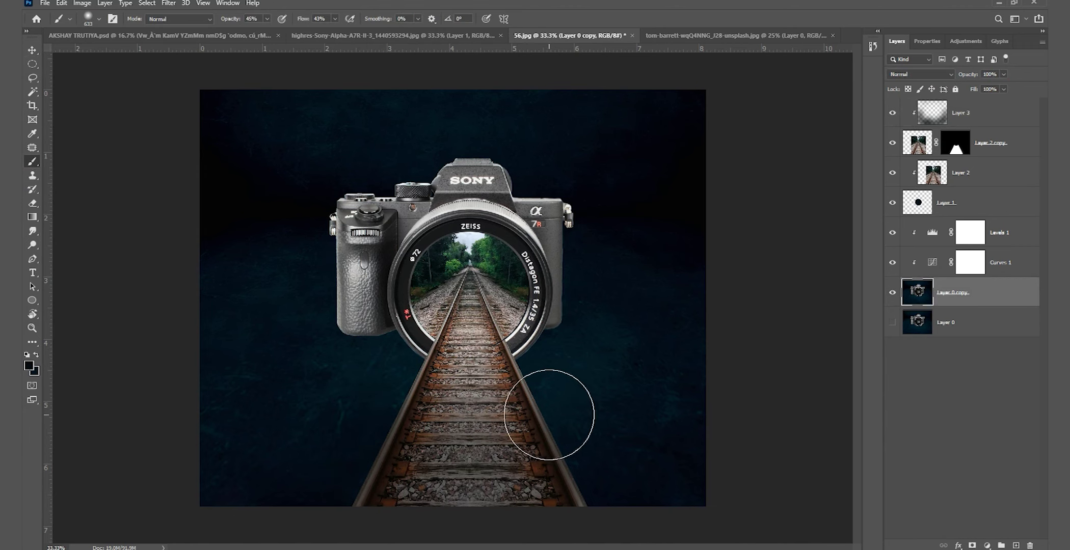
click(943, 110)
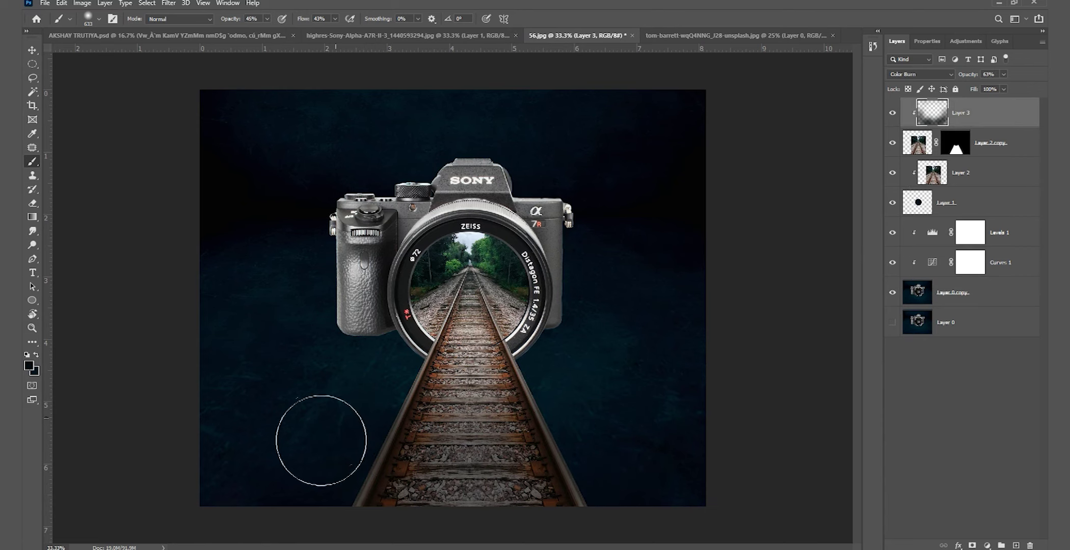
Add a Curves adjustment above Layer 2 and lift its black point to brighten shadows
key(v)
ctrl+click(476, 281)
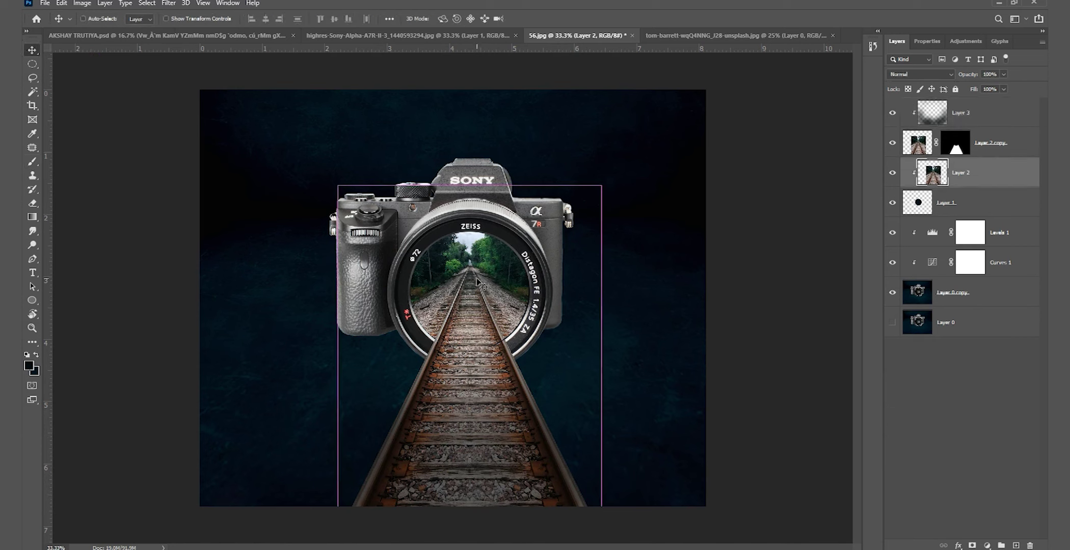
click(989, 545)
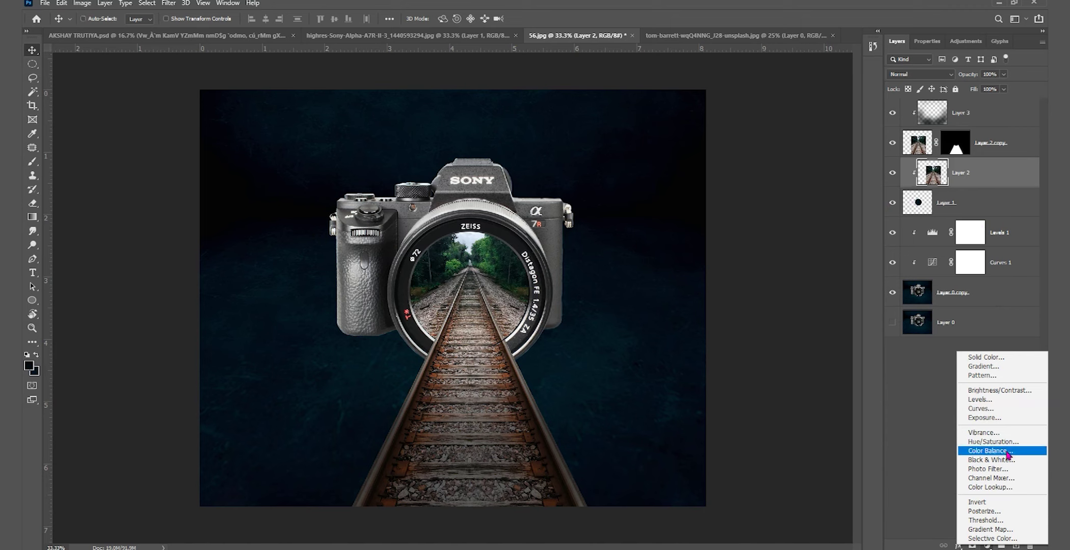
click(1003, 409)
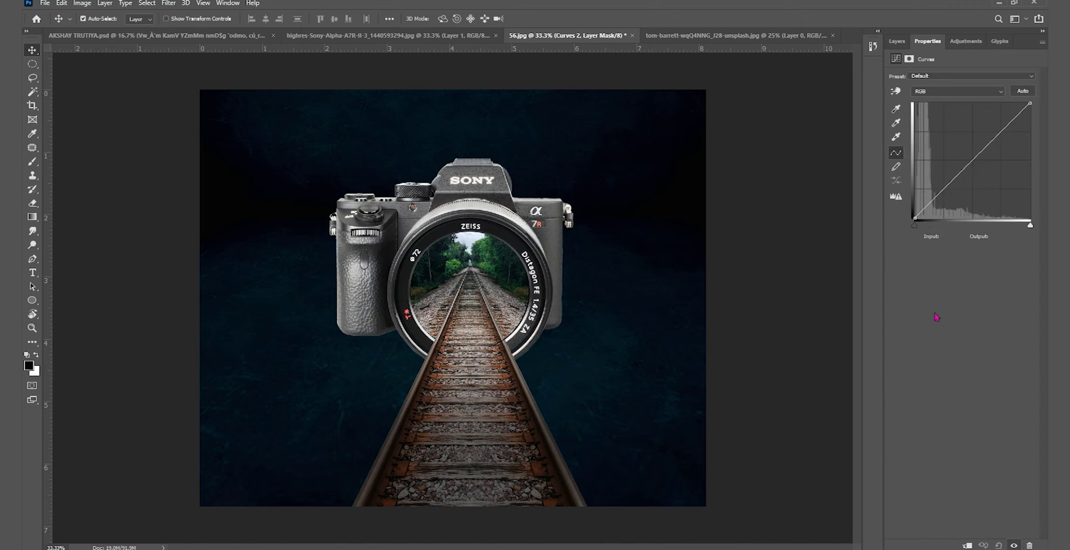
click(914, 219)
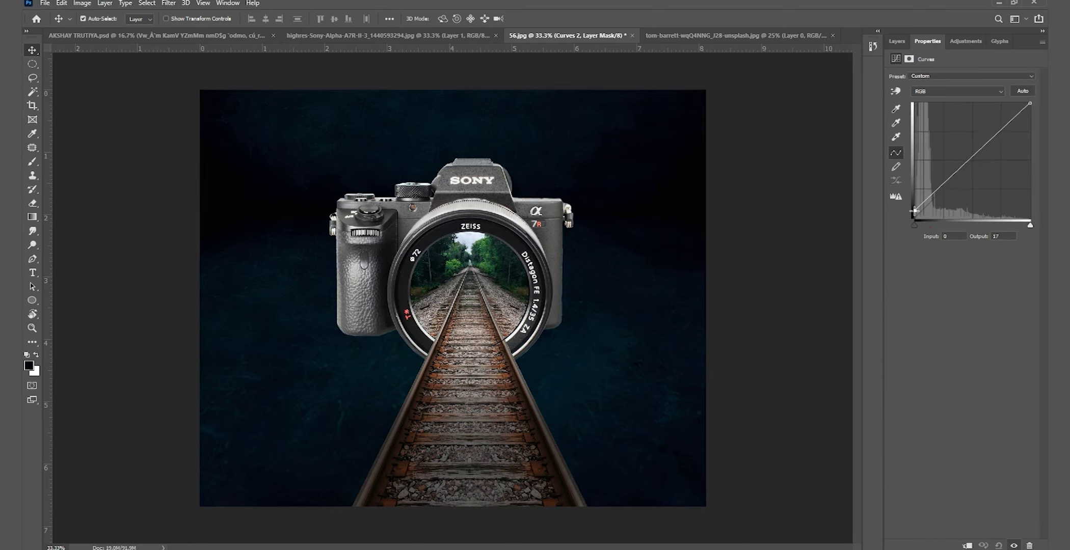
drag(914, 210, 916, 209)
Clip Curves 2 to Layer 2 and bend the curve upward to brighten the track
key(F7)
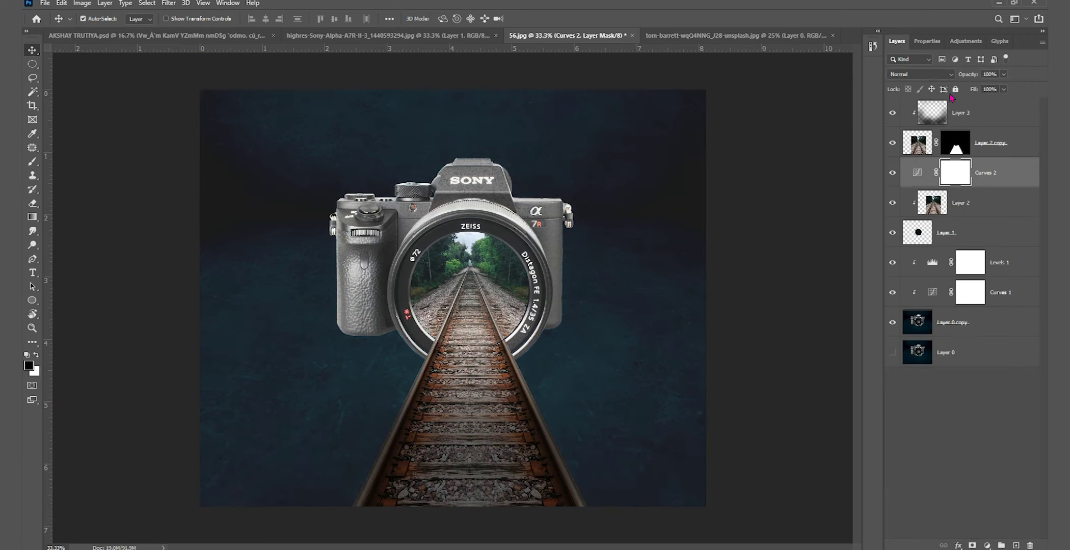
alt+click(972, 186)
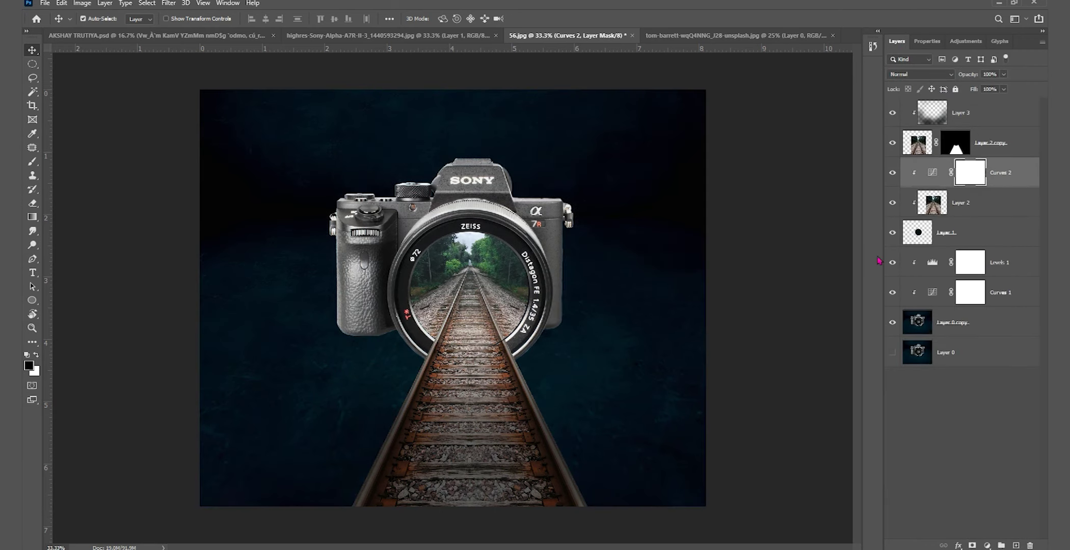
click(925, 42)
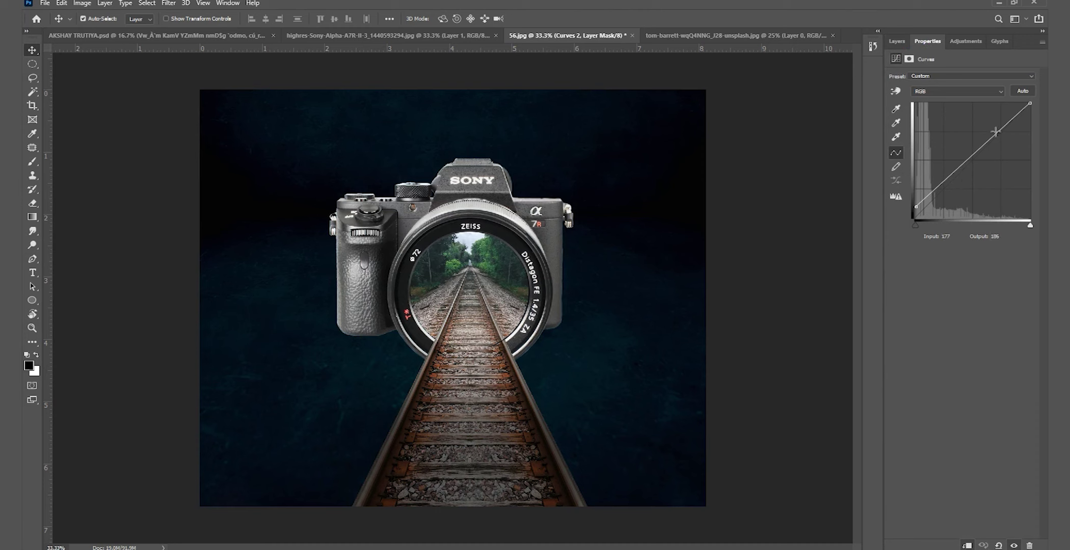
drag(995, 131, 994, 129)
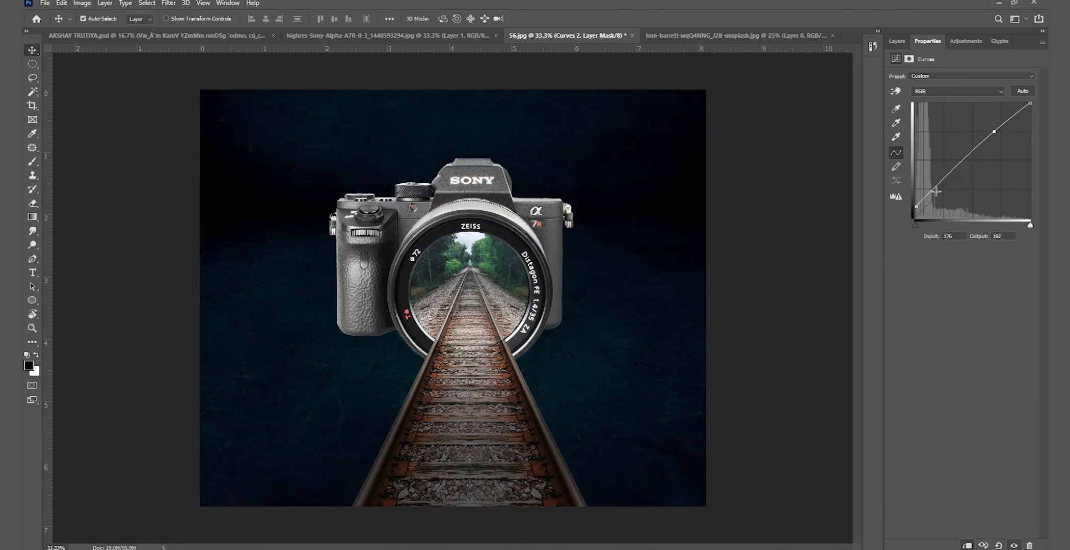
click(897, 41)
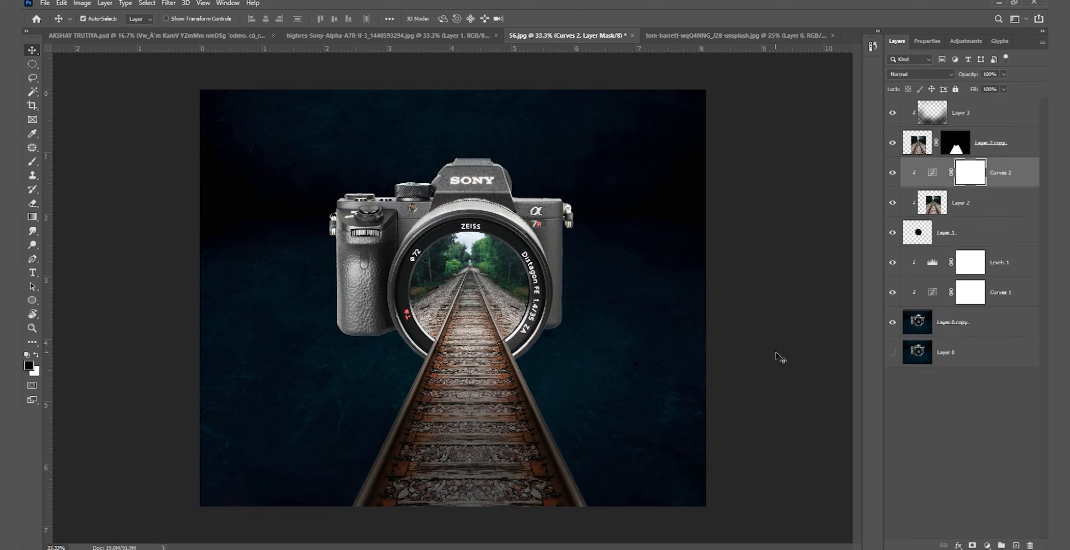
click(960, 113)
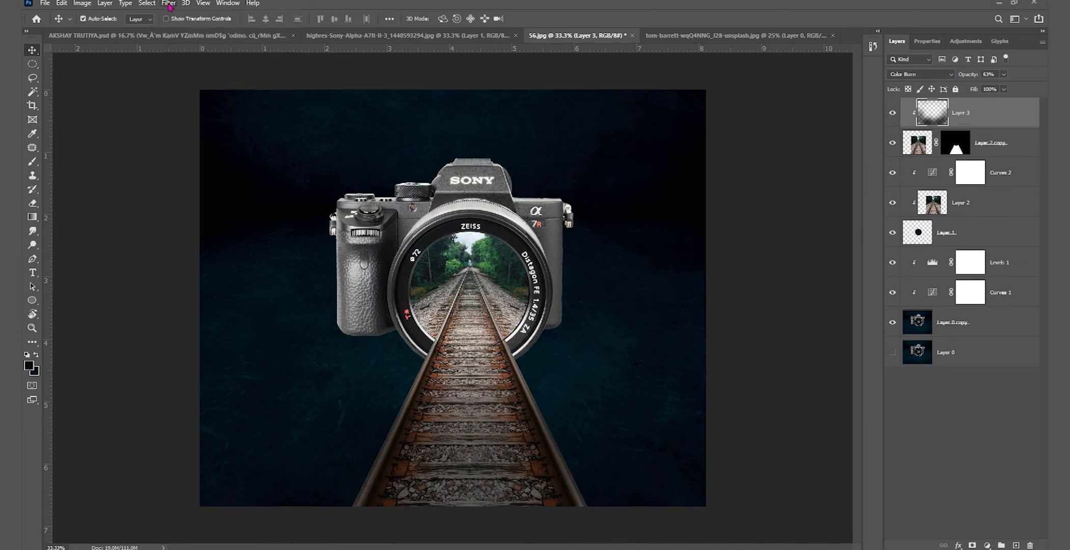
Start a Tilt-Shift blur on Layer 3, moving its centre down and upper lines upward
click(168, 4)
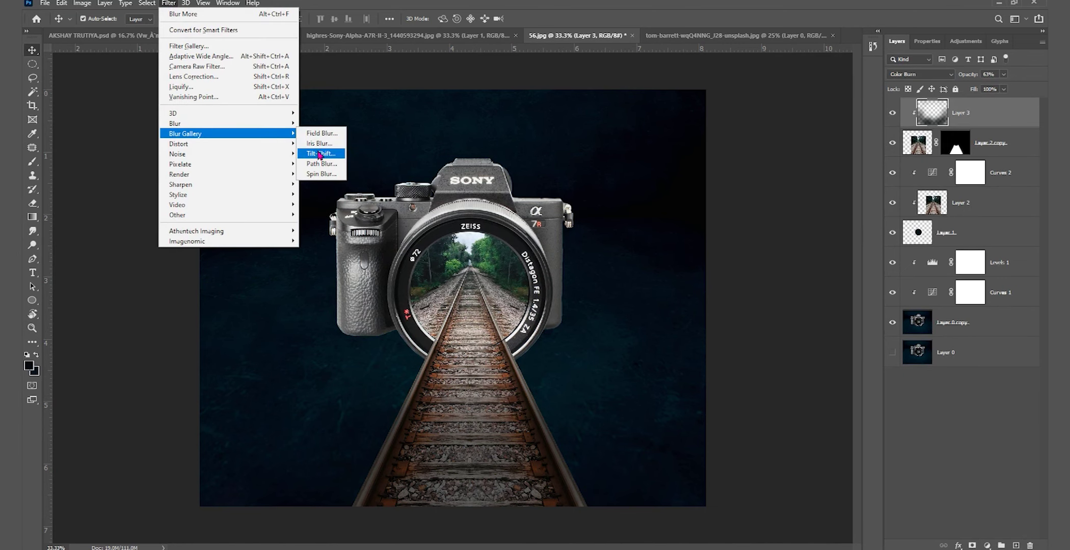
click(321, 154)
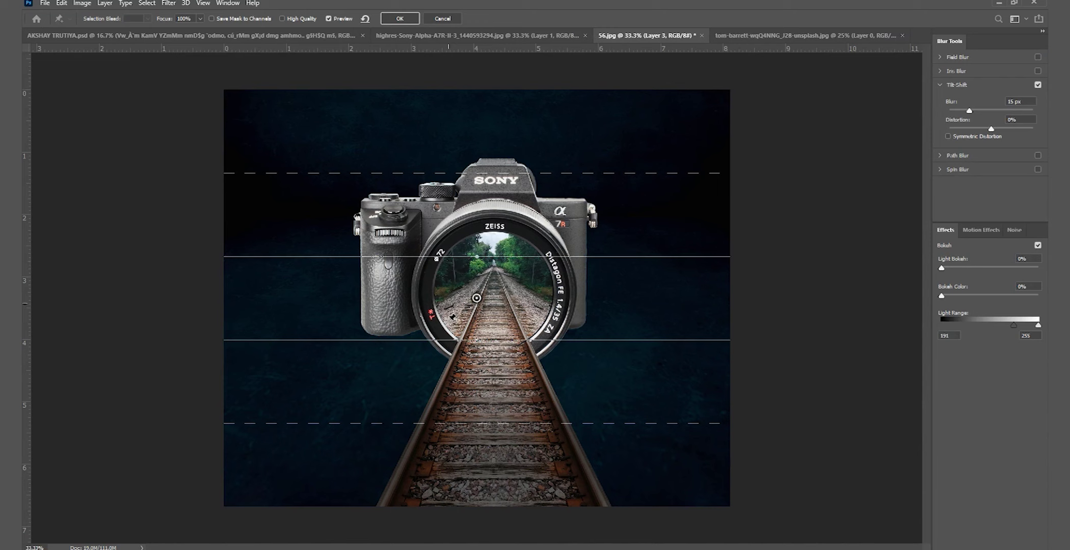
drag(477, 298, 493, 312)
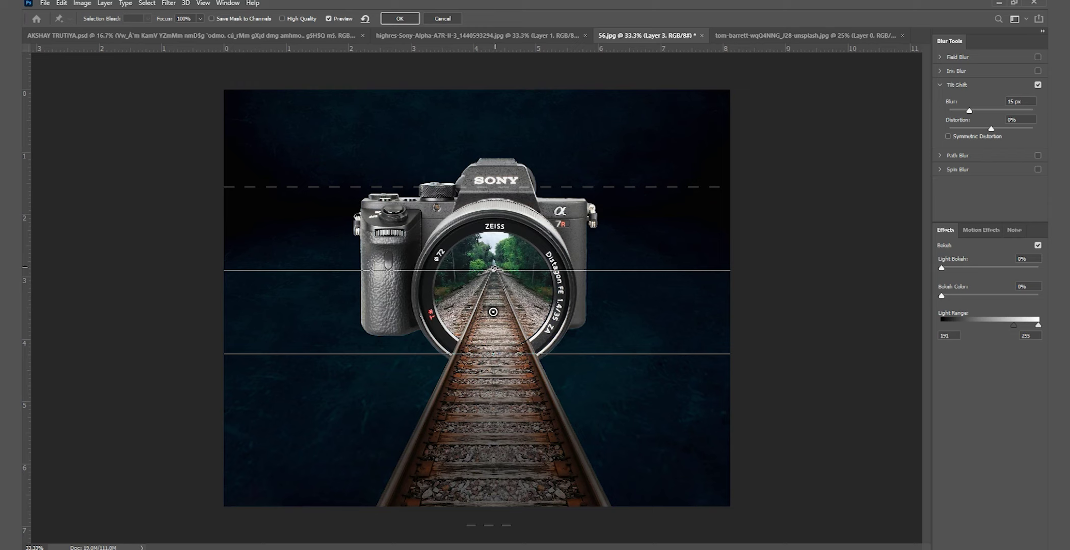
drag(496, 196, 502, 126)
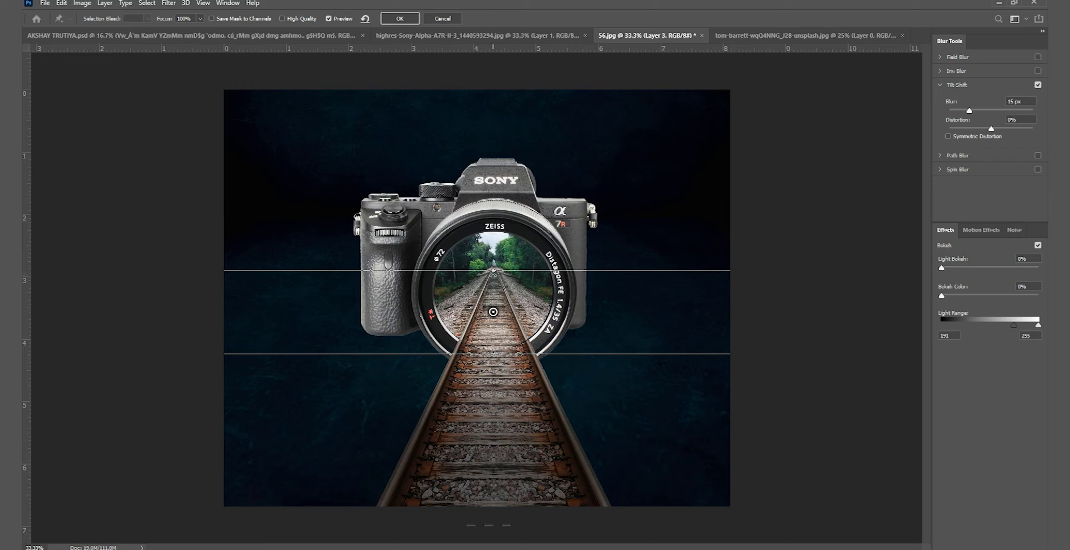
drag(494, 270, 495, 77)
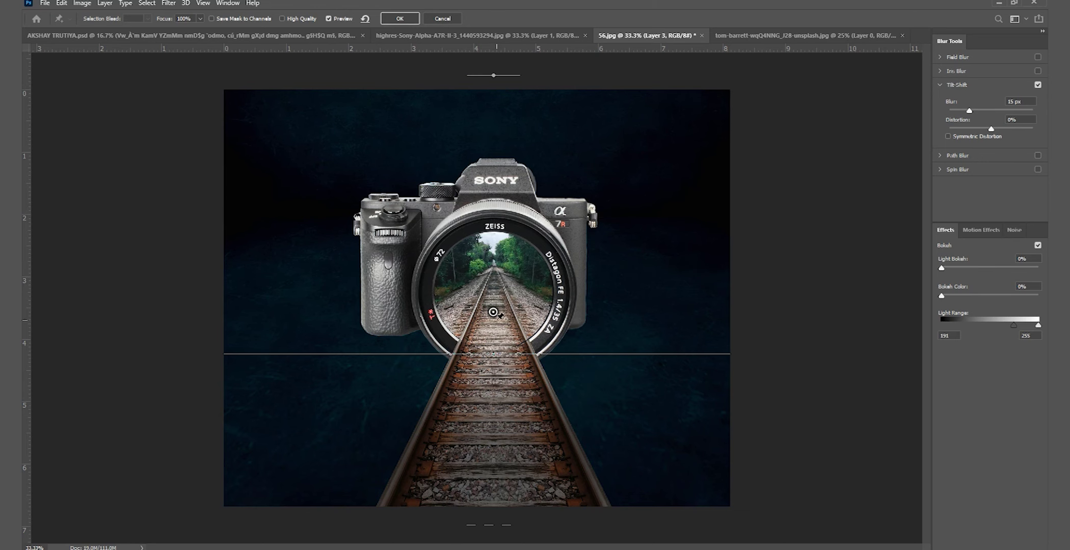
Fine-tune the focus line to sit just below the lens and apply the 15 px blur
scroll(493, 313, up, 2)
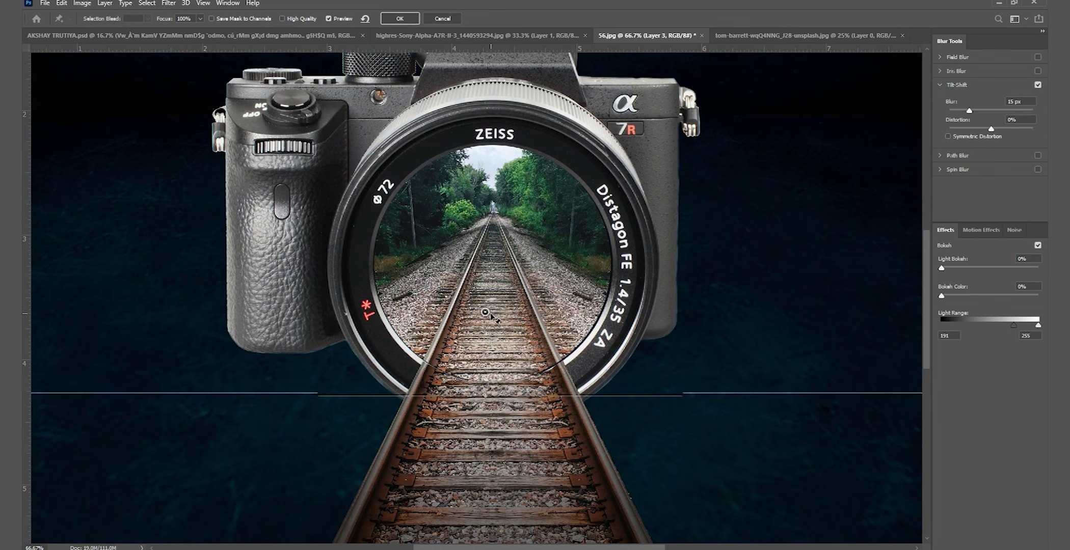
scroll(501, 303, down, 2)
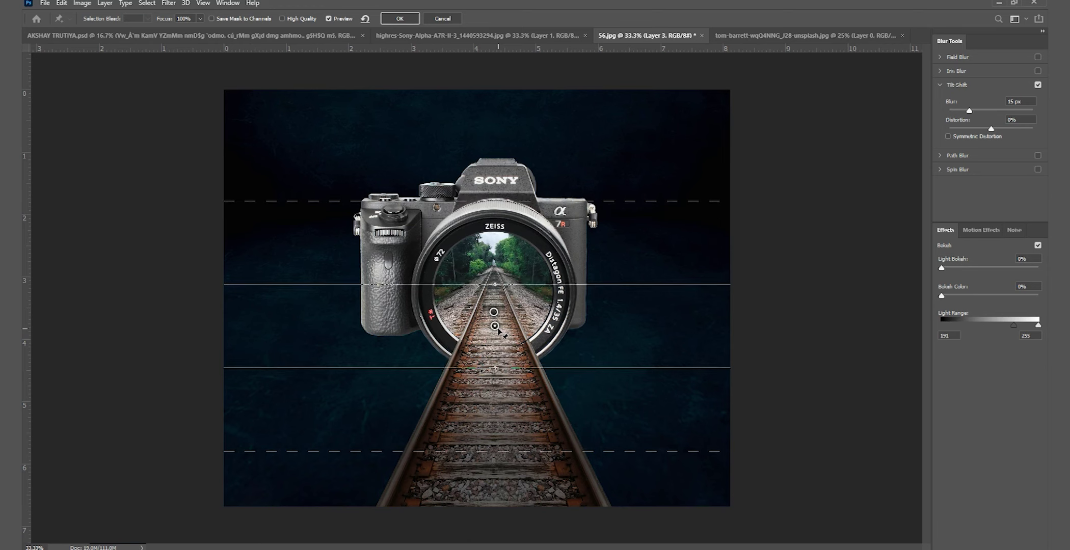
drag(495, 326, 498, 323)
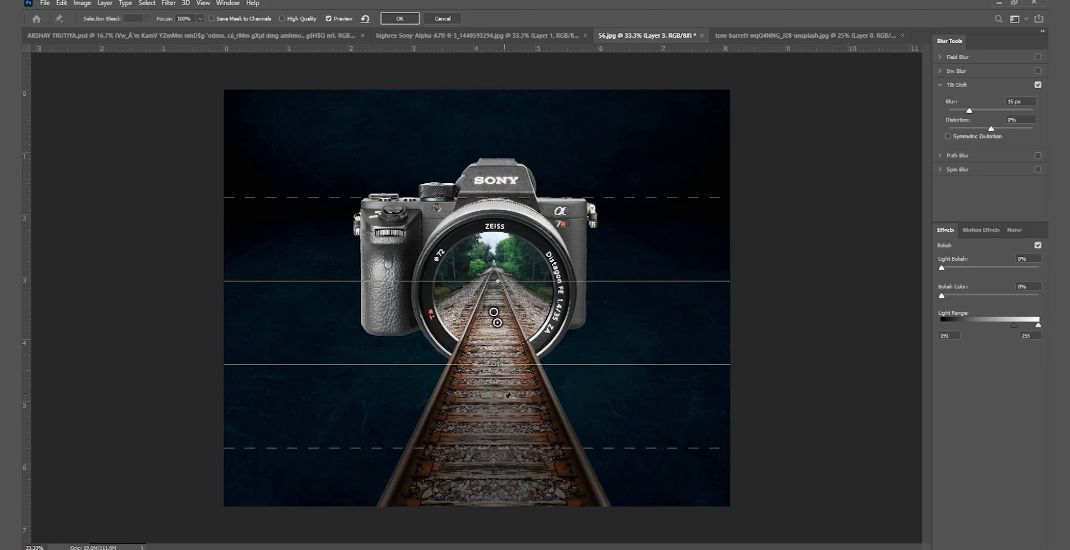
drag(497, 322, 496, 323)
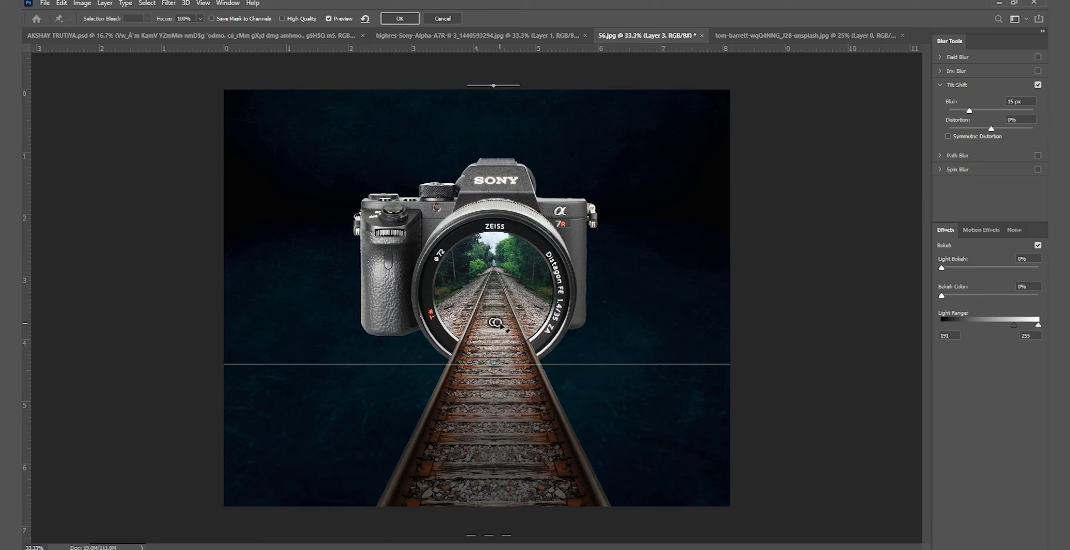
drag(503, 331, 496, 324)
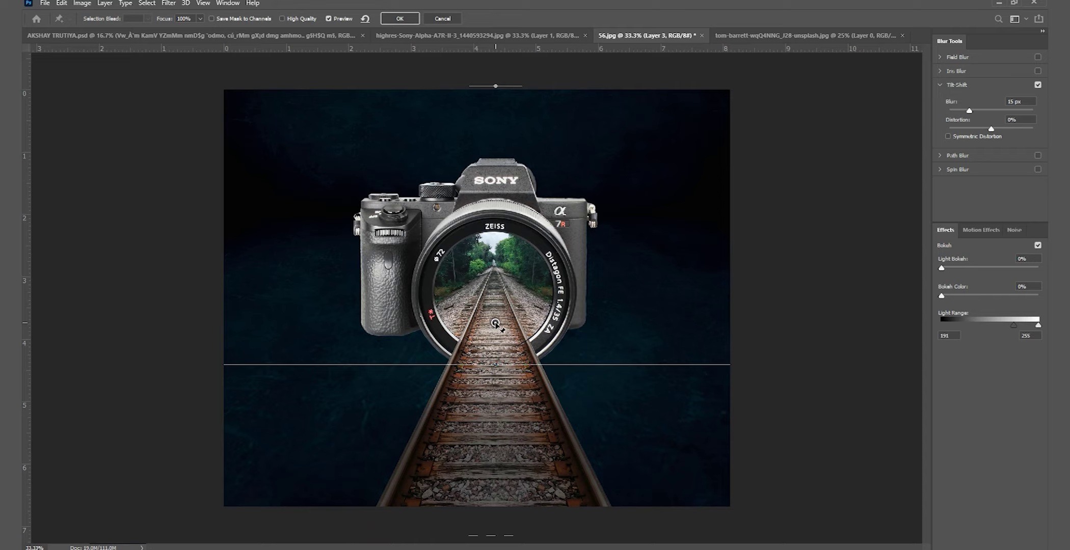
scroll(495, 324, up, 2)
scroll(497, 323, up, 3)
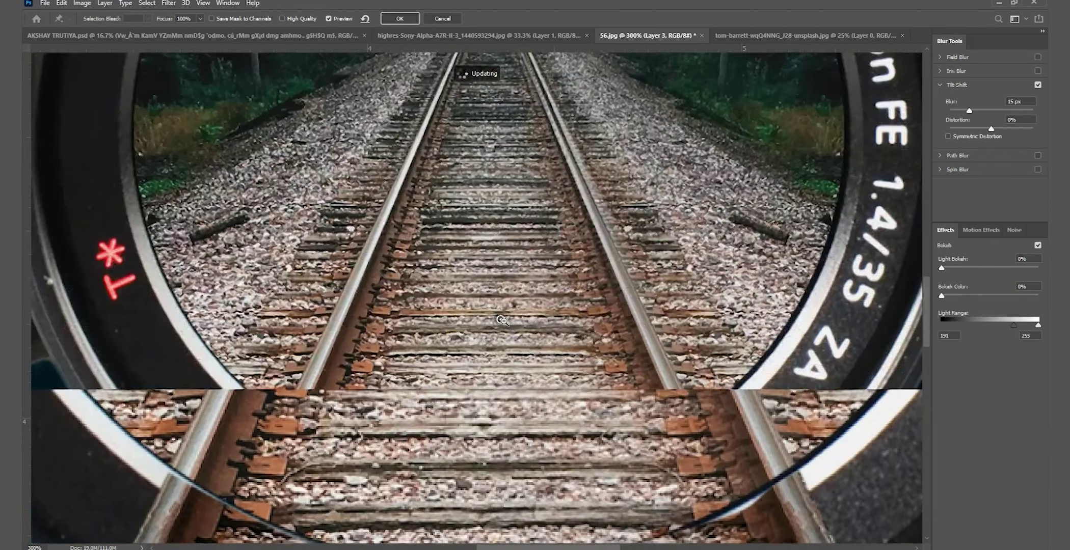
scroll(502, 320, down, 5)
drag(496, 323, 495, 316)
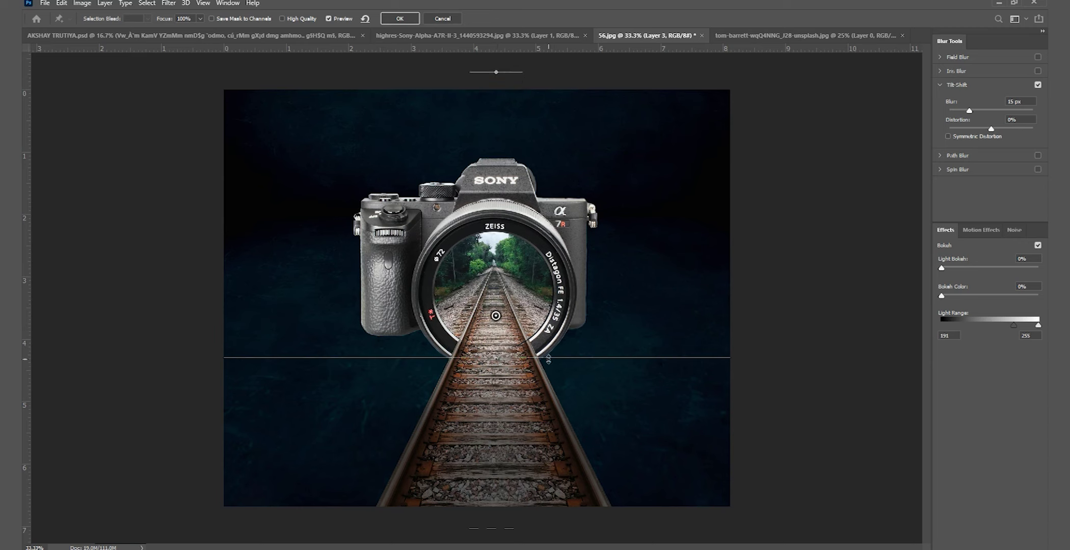
click(400, 19)
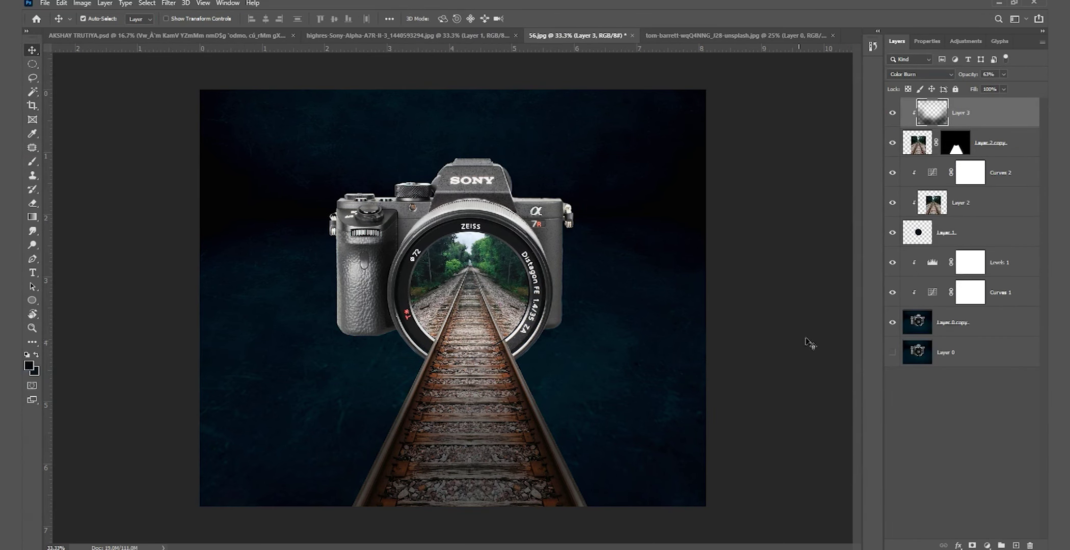
Apply a 15 px Tilt-Shift blur to Layer 2 copy, softening the near end of the track
key(alt+bracketleft)
click(169, 3)
mouse_move(185, 133)
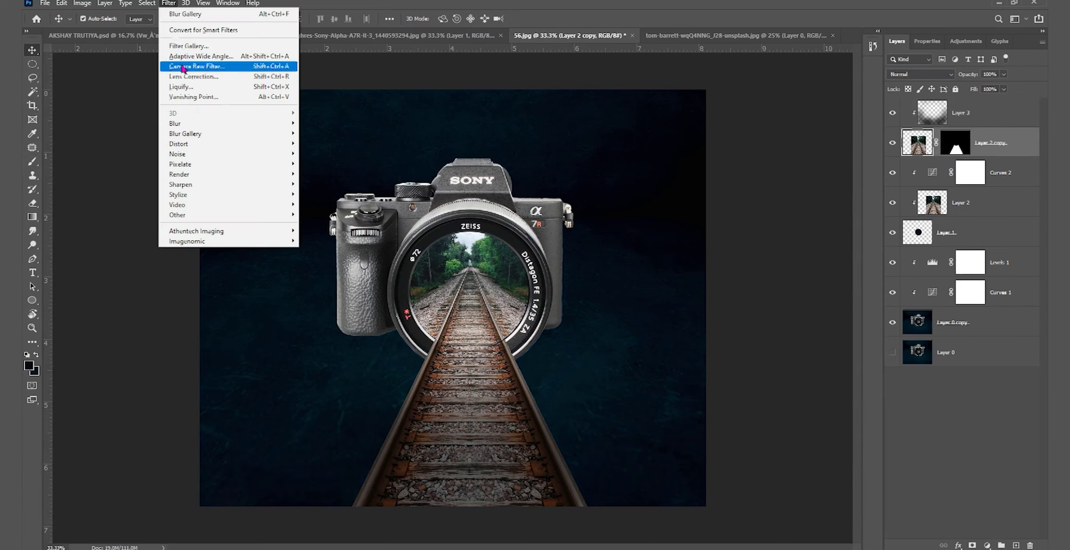
click(320, 153)
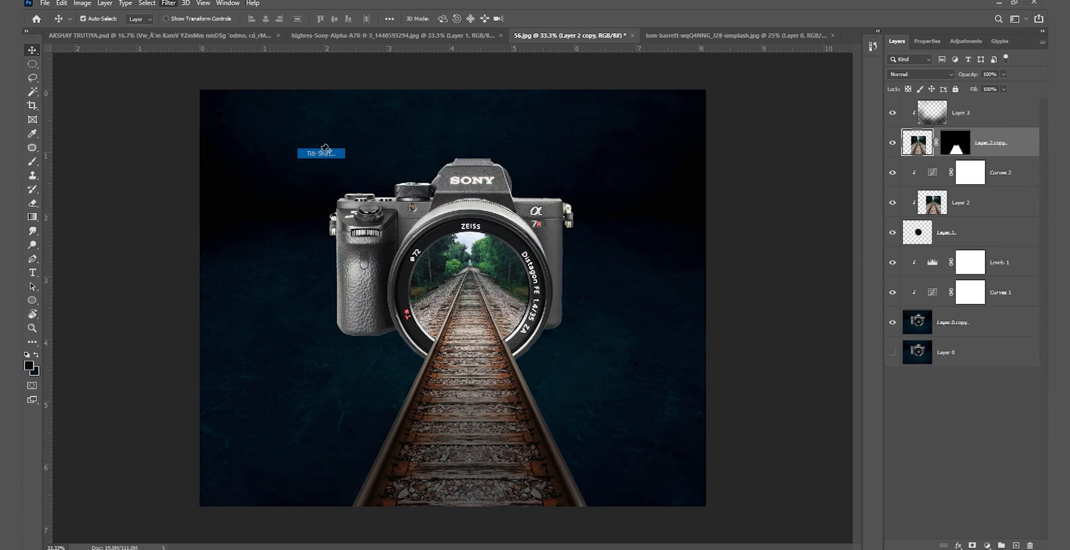
drag(477, 298, 493, 322)
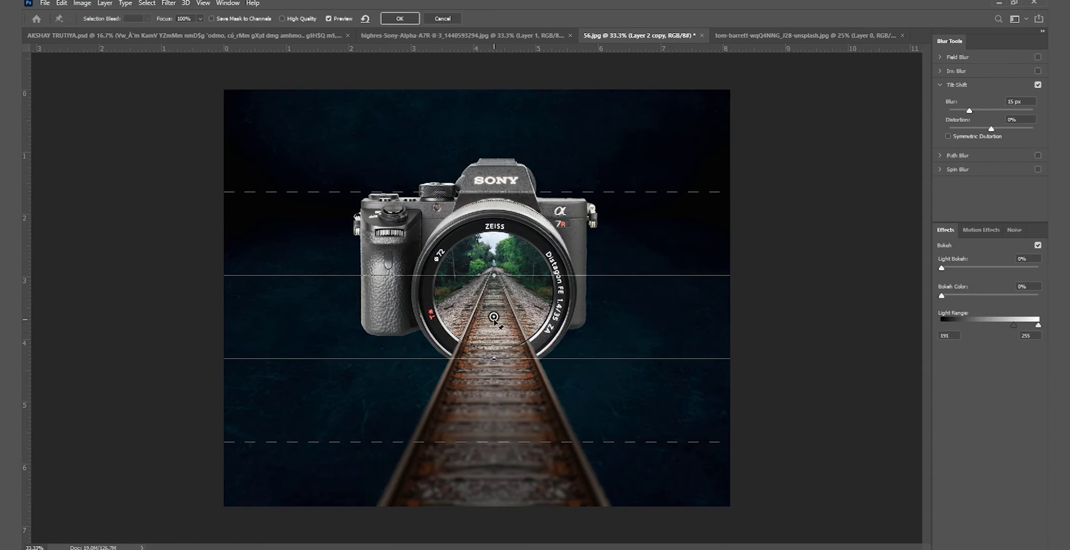
drag(484, 455, 488, 535)
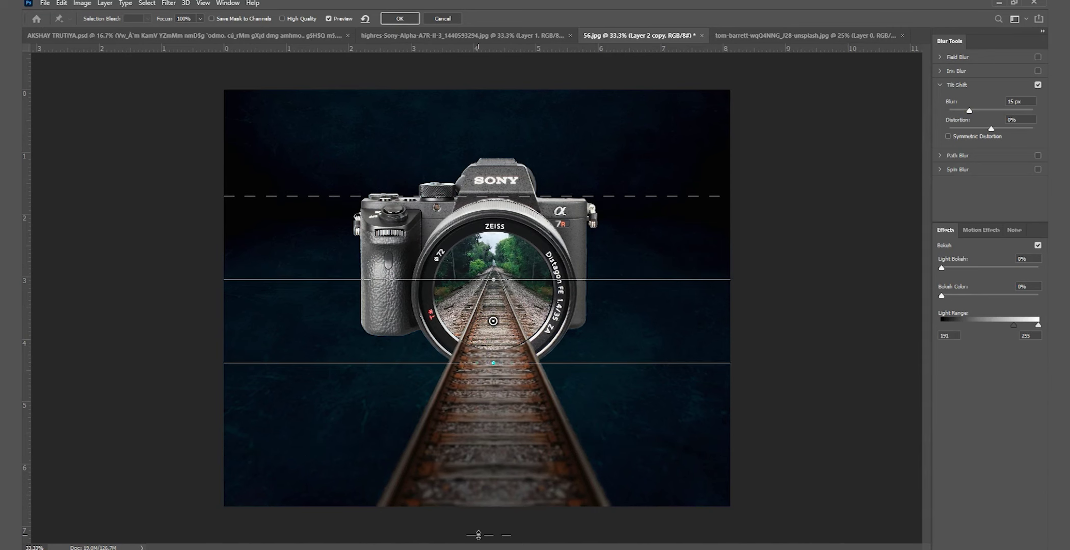
drag(493, 196, 497, 63)
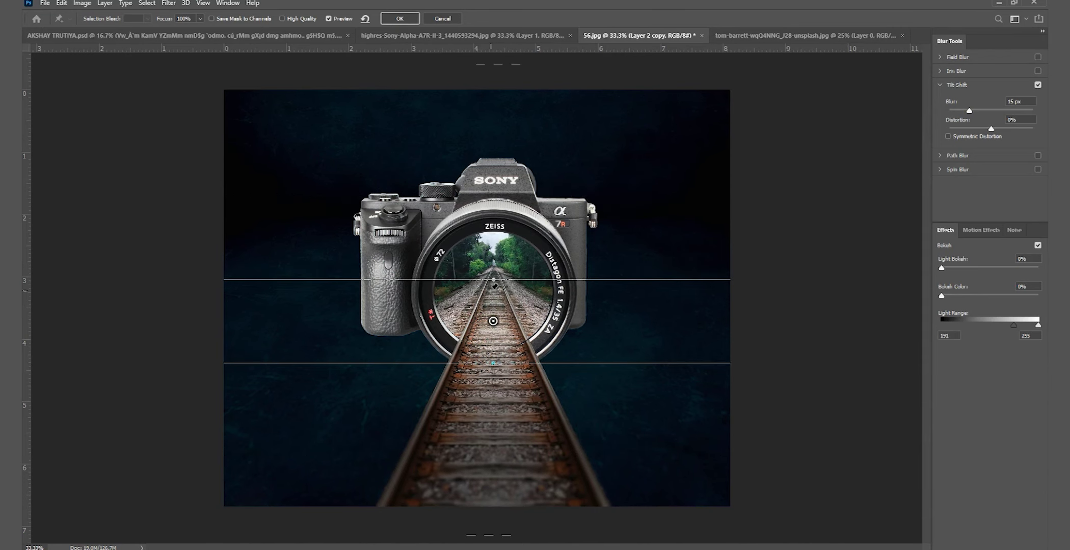
drag(493, 279, 494, 81)
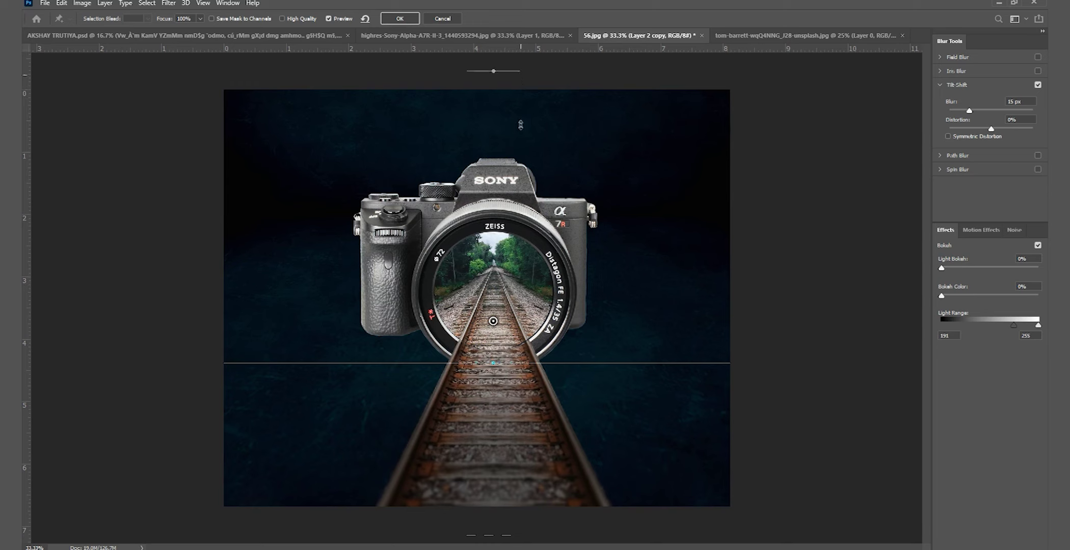
drag(494, 322, 494, 330)
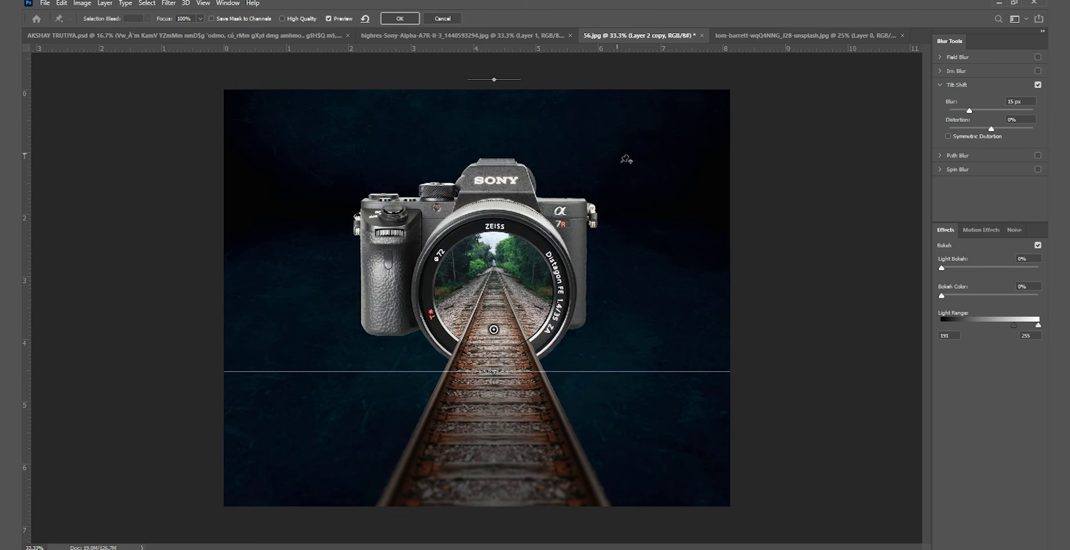
click(402, 19)
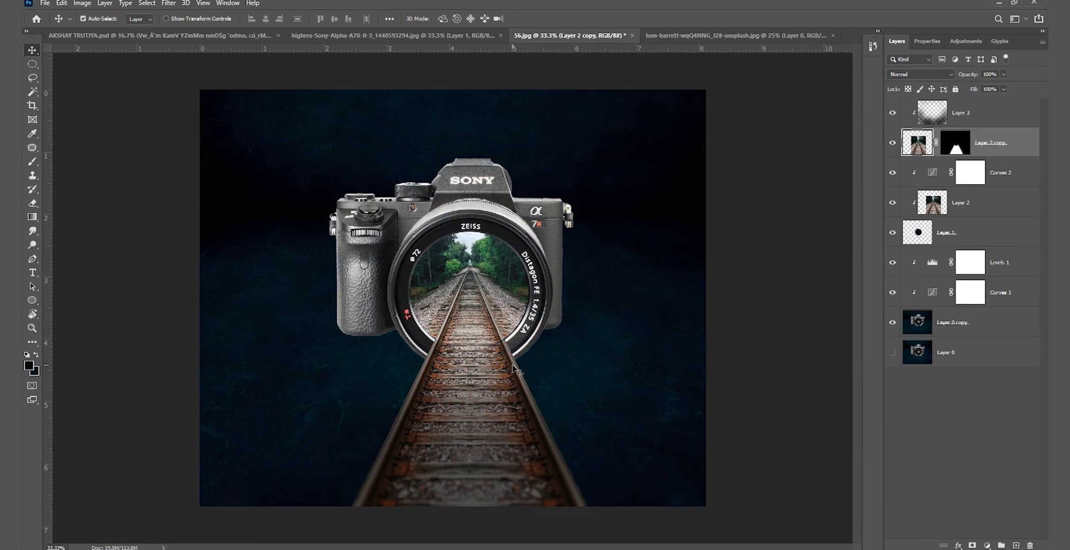
Add a new layer clipped above Levels 1 and set up a large soft brush
click(1002, 261)
click(1017, 545)
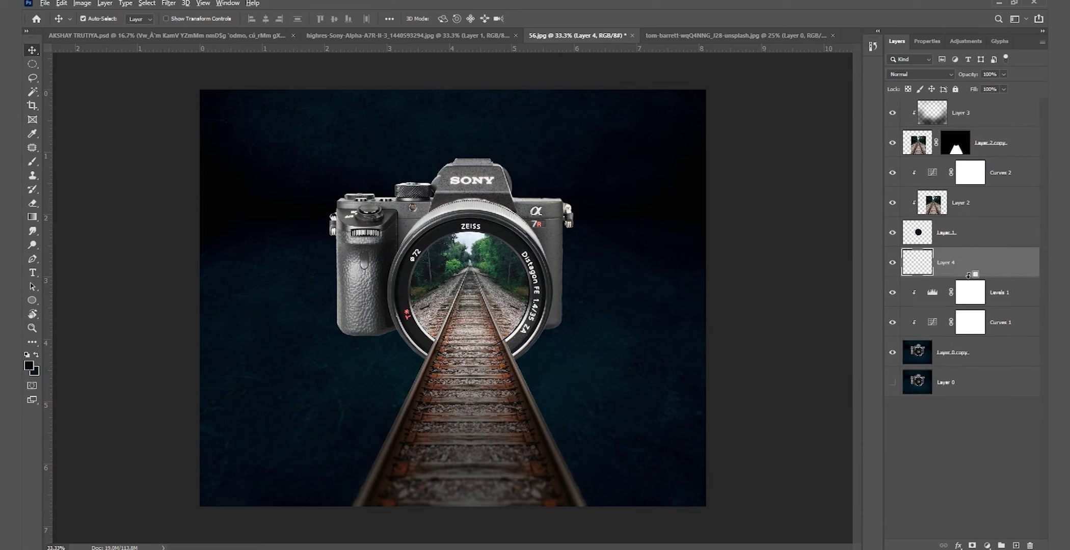
alt+click(968, 275)
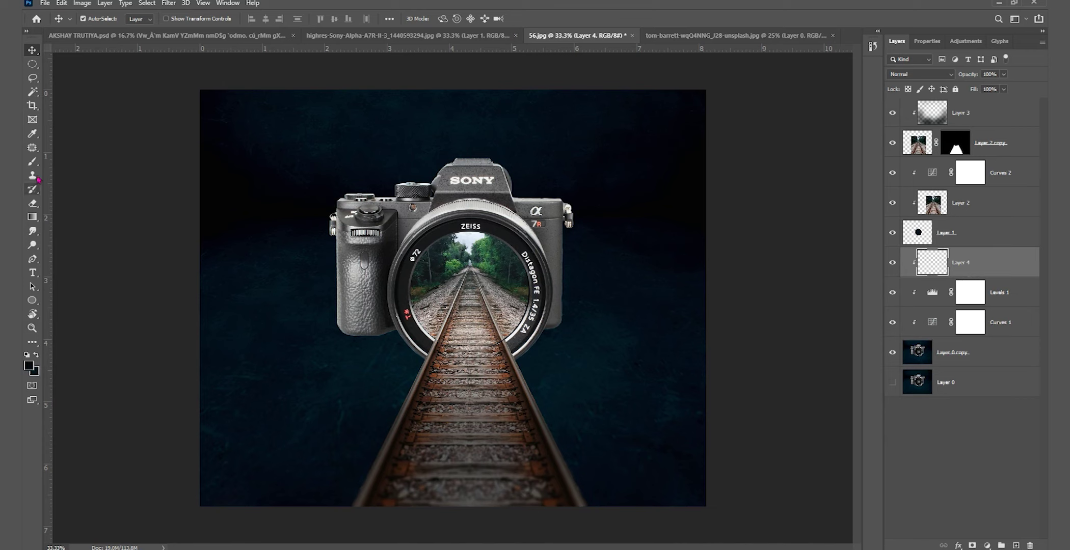
click(33, 161)
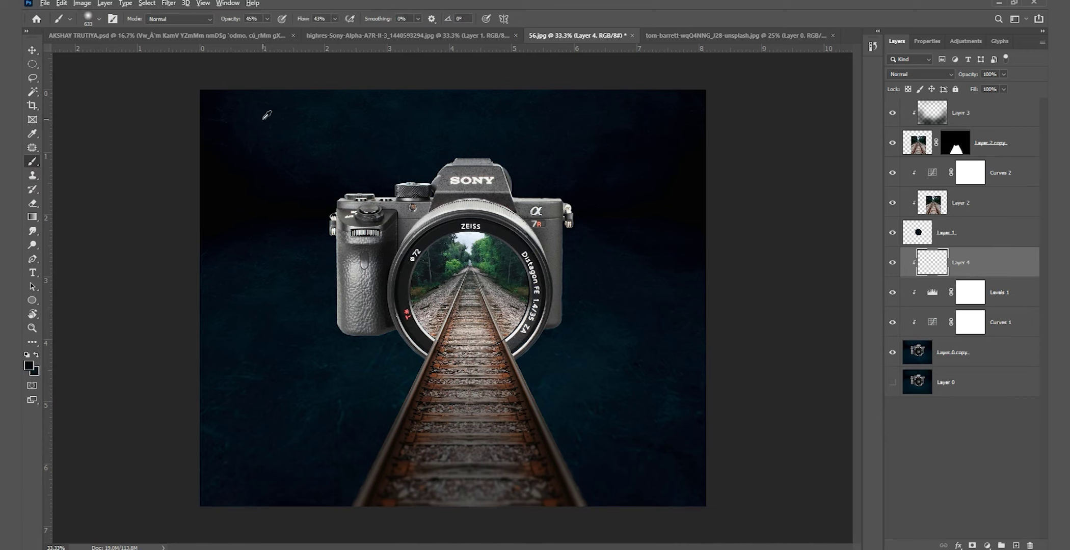
mouse_move(240, 471)
mouse_down()
mouse_move(245, 460)
mouse_move(365, 437)
mouse_up()
Paint near-black shading across the lower tracks and background, blended as Multiply
mouse_move(661, 468)
mouse_down()
mouse_move(664, 399)
mouse_move(631, 489)
mouse_move(606, 462)
mouse_up()
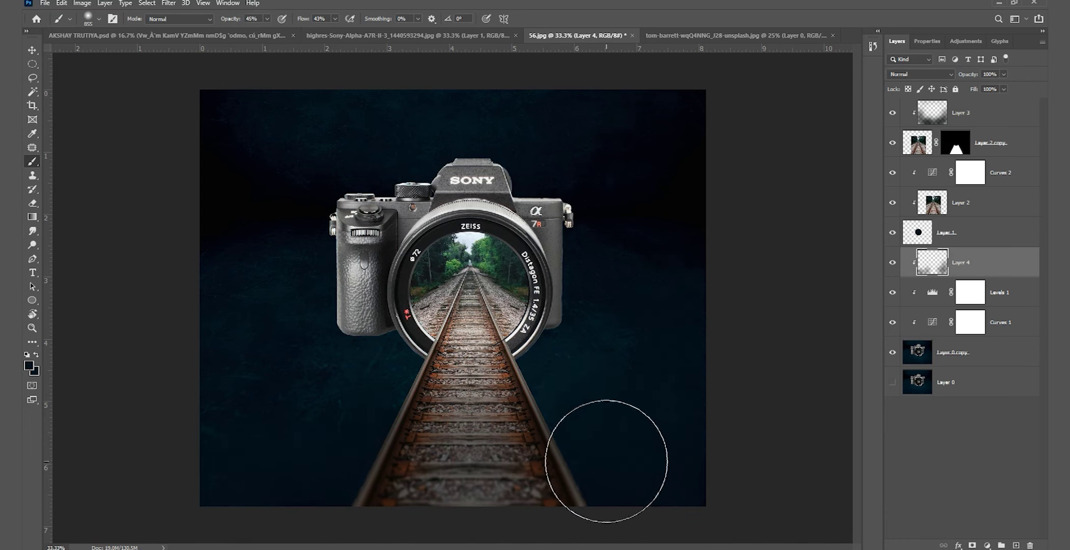
click(29, 365)
click(517, 484)
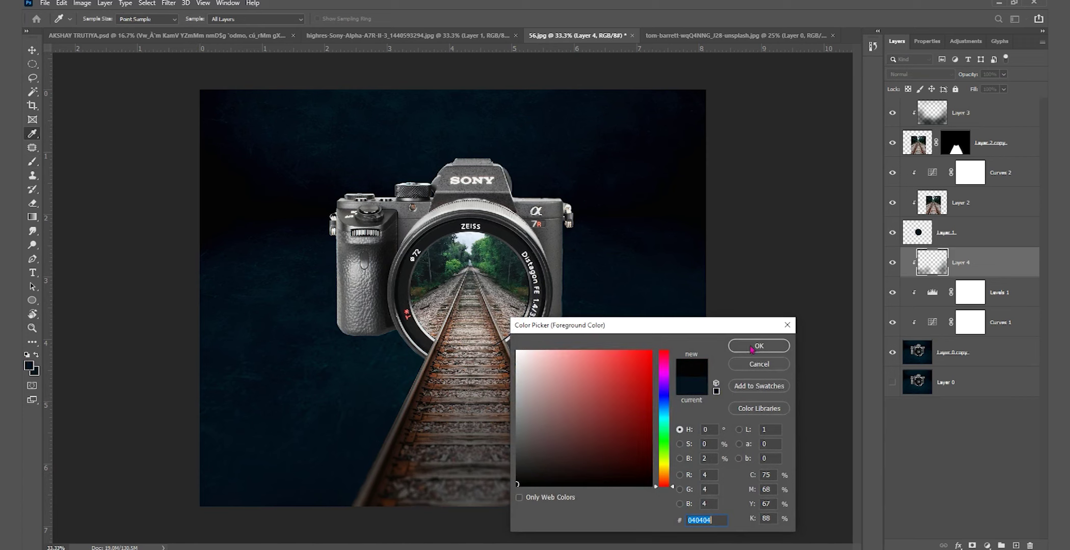
click(759, 346)
drag(322, 454, 622, 478)
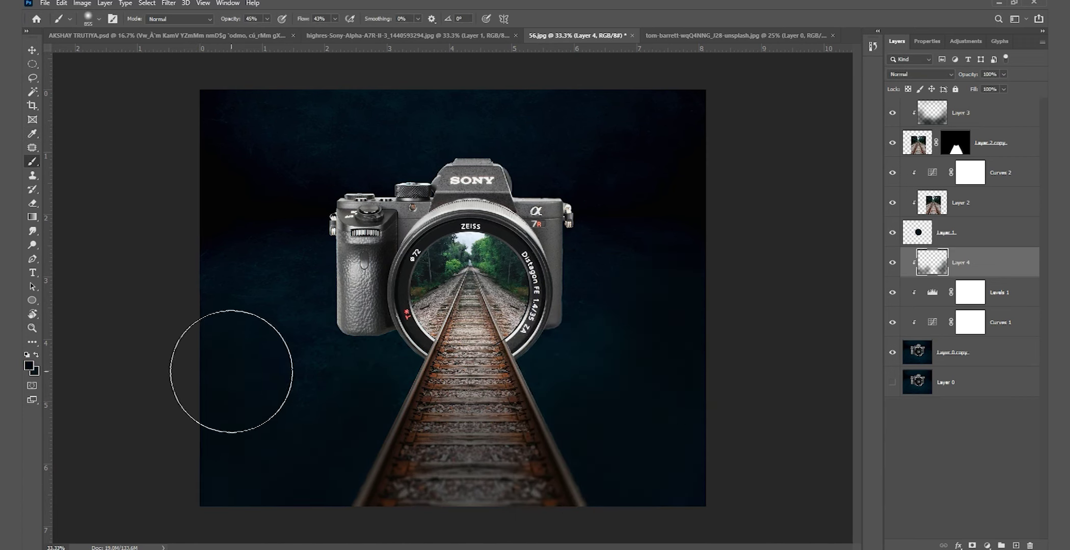
click(920, 74)
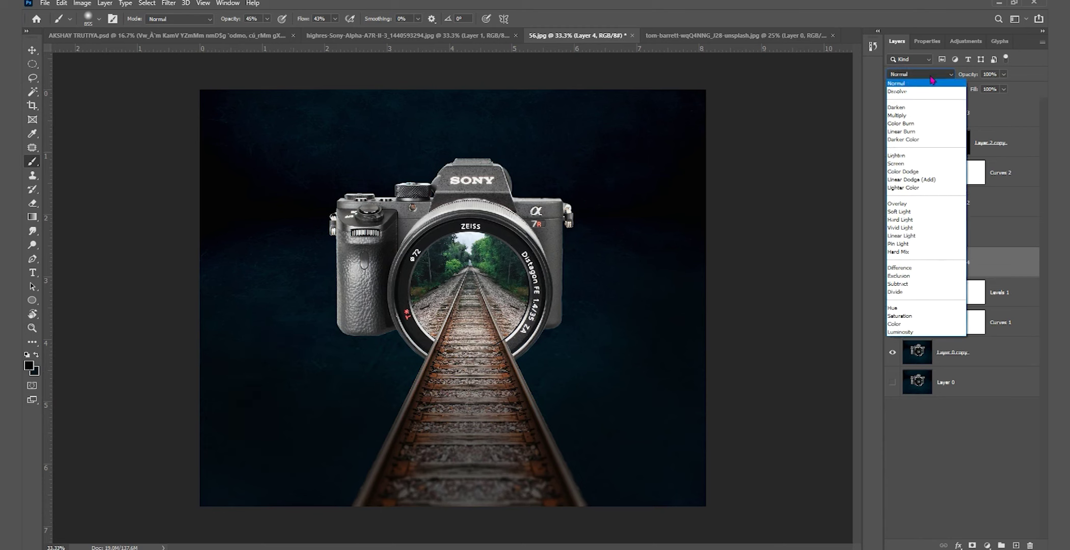
click(912, 116)
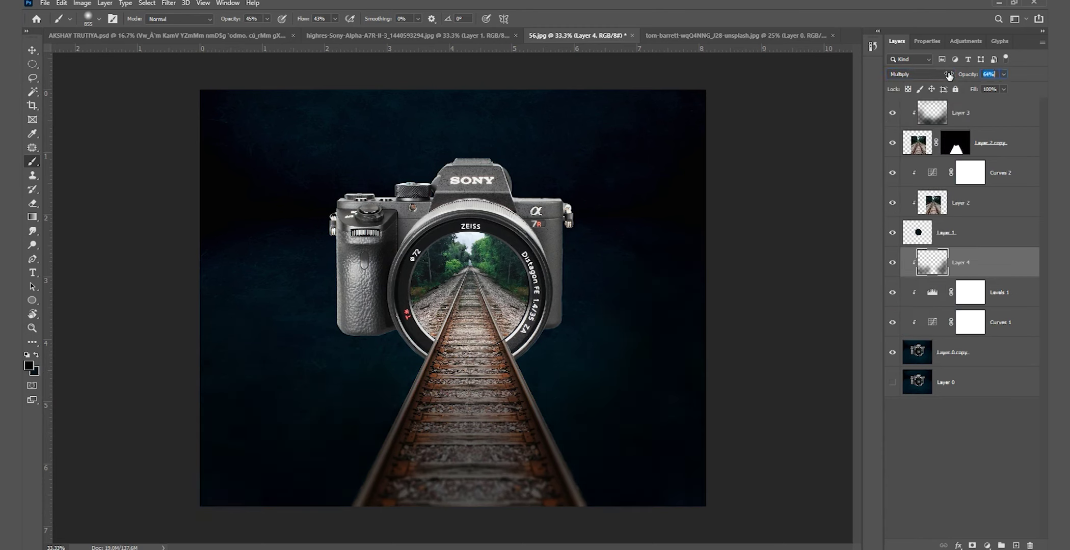
Add a new layer above Layer 3 and choose a green paint colour
key(v)
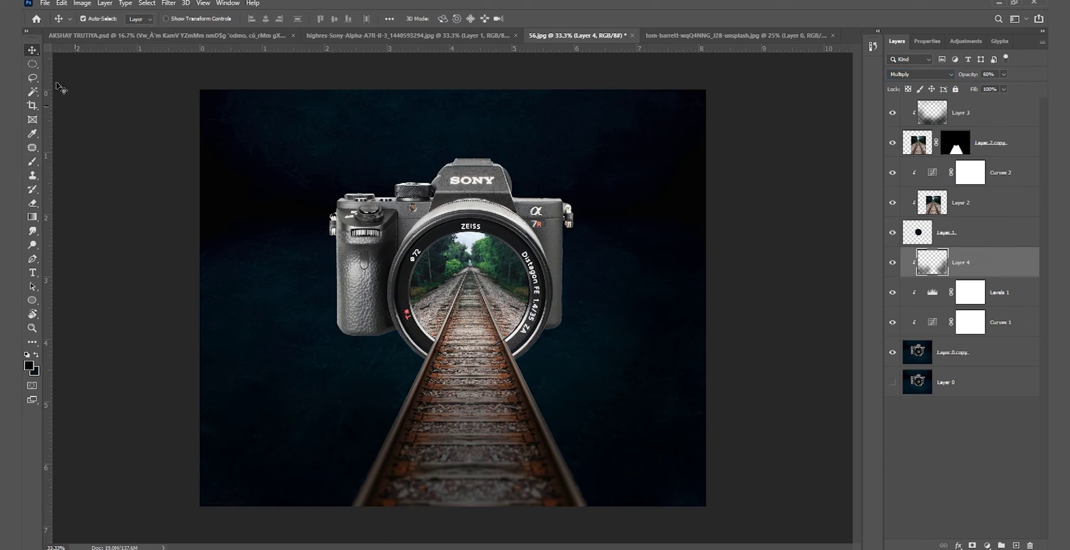
click(975, 118)
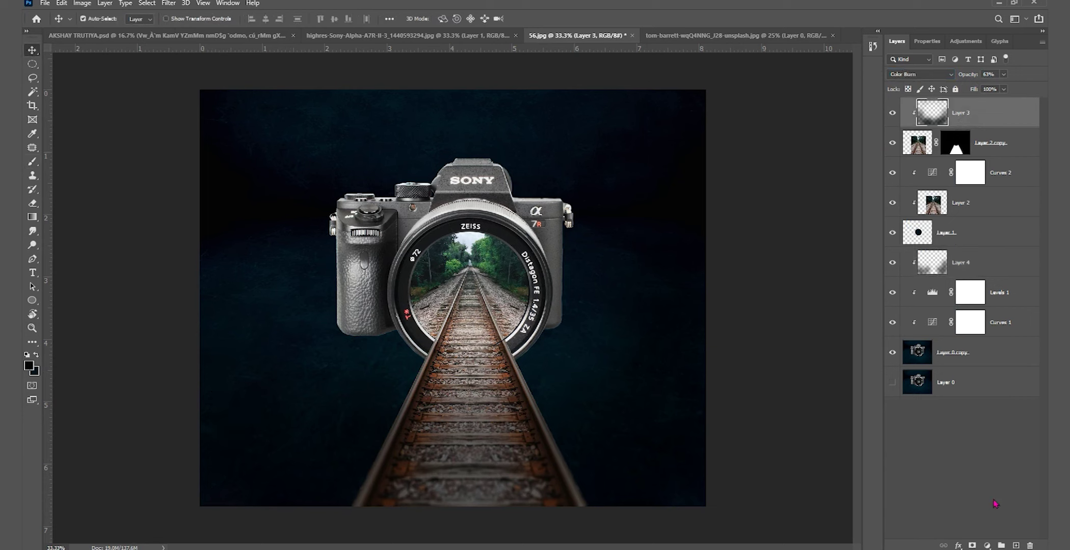
click(1016, 544)
key(b)
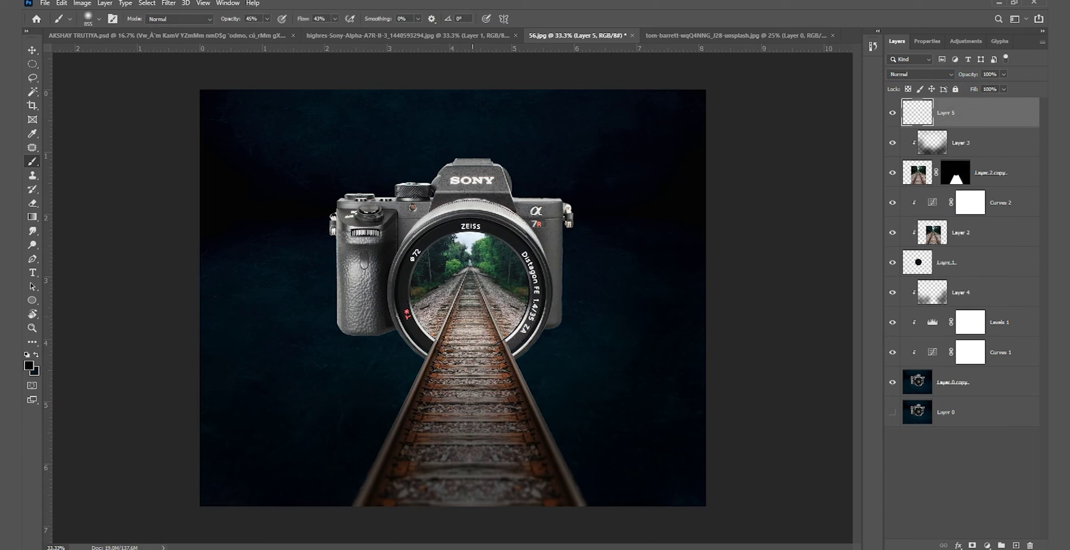
click(28, 366)
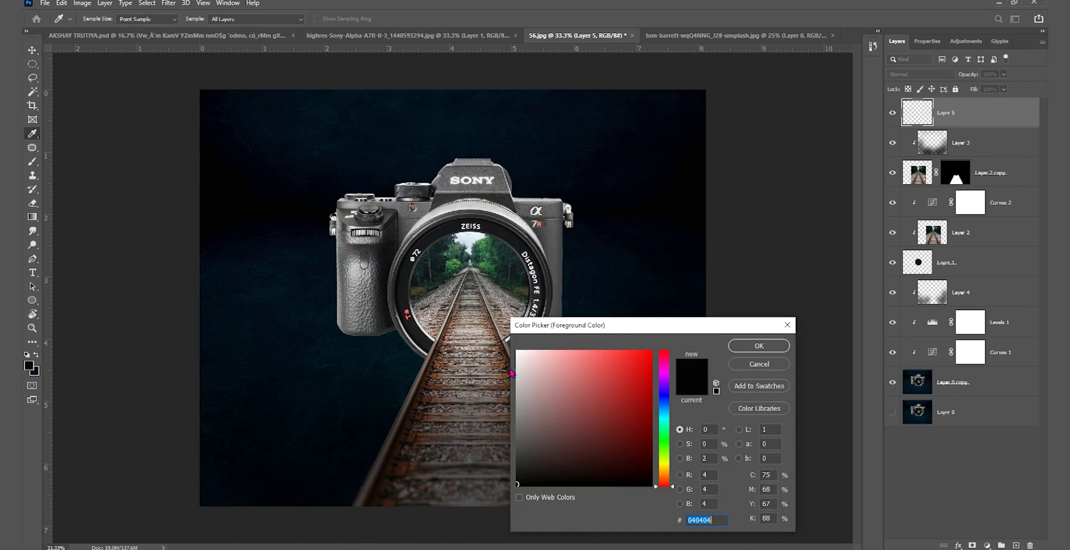
click(664, 454)
drag(567, 390, 531, 351)
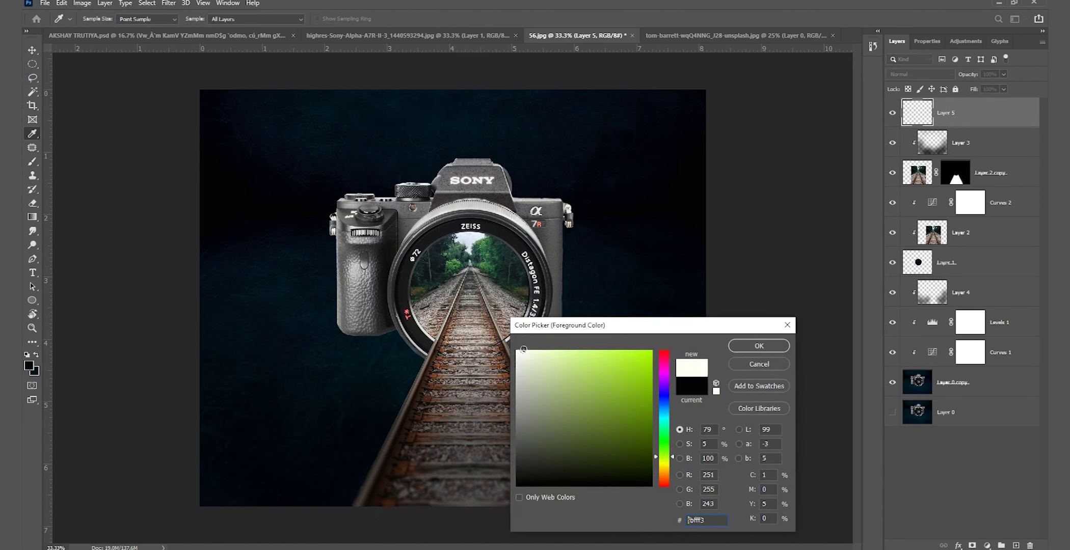
drag(666, 458, 668, 445)
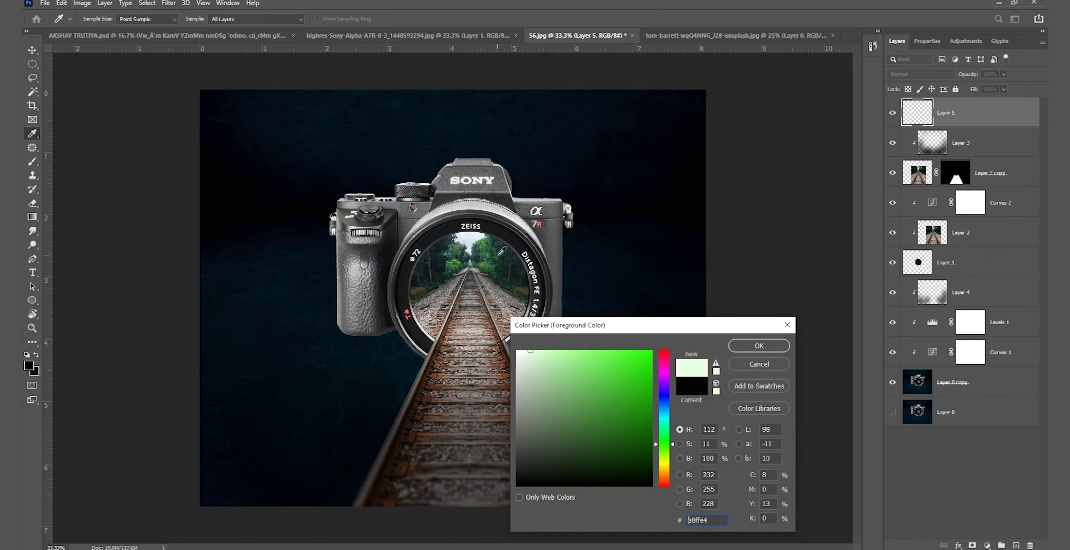
click(491, 251)
click(755, 350)
Brush a green glow over the lens at 62% opacity and blend it as Overlay
key(b)
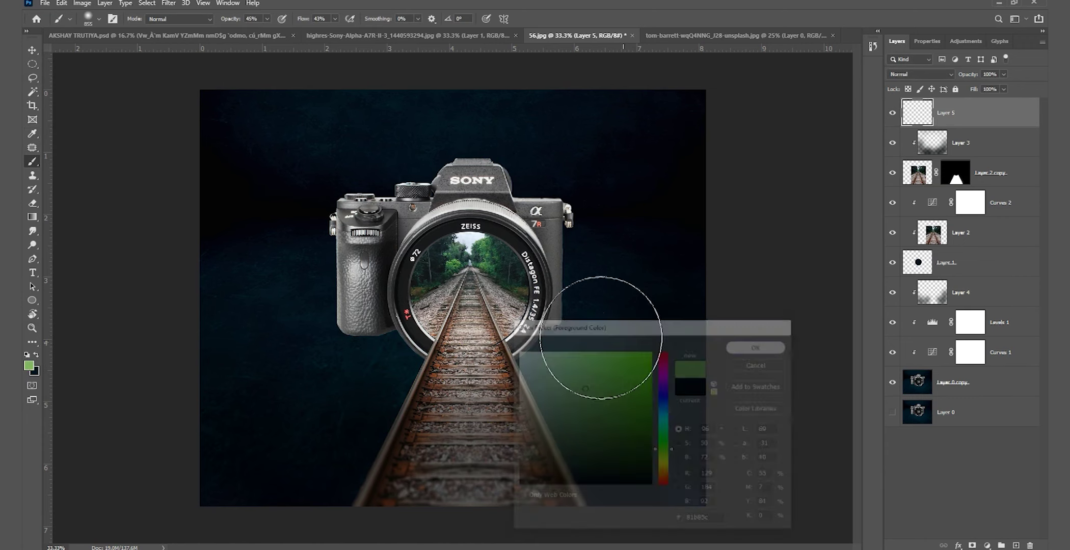
click(467, 292)
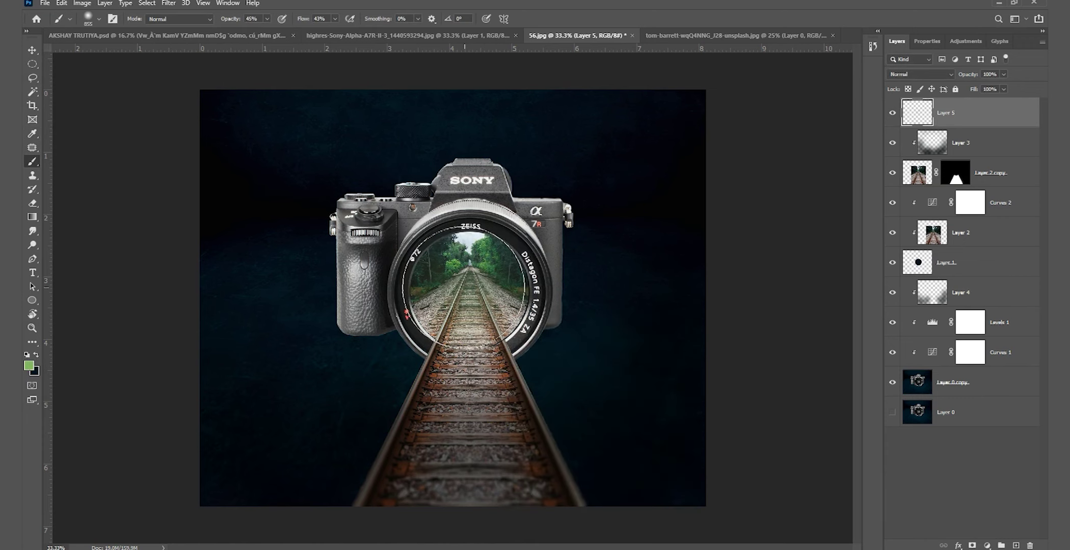
key(6)
key(2)
click(469, 288)
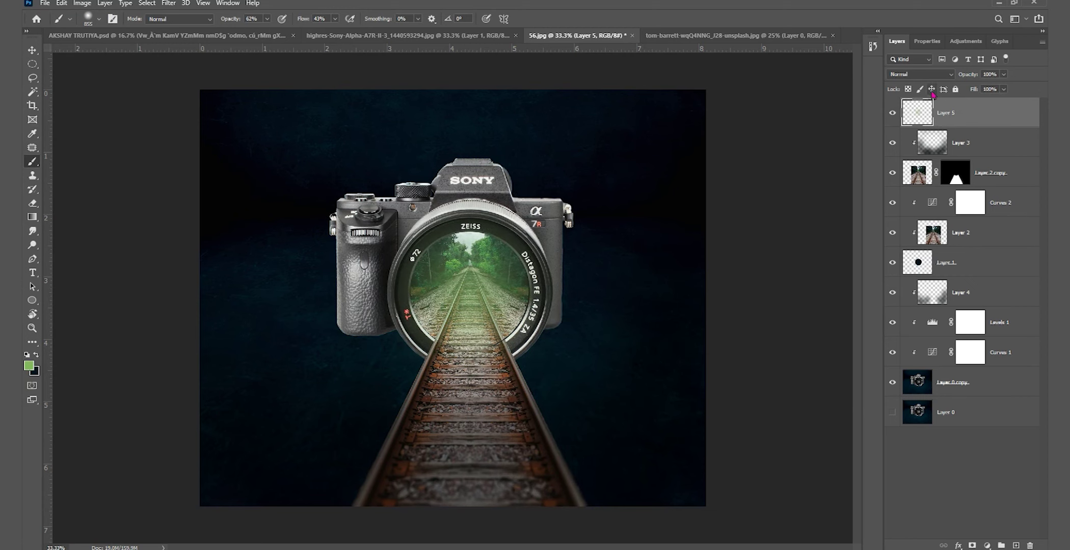
click(917, 74)
key(Down)
key(Down)
key(Down)
key(Down)
key(Down)
key(Down)
key(Down)
key(Down)
key(Up)
key(Down)
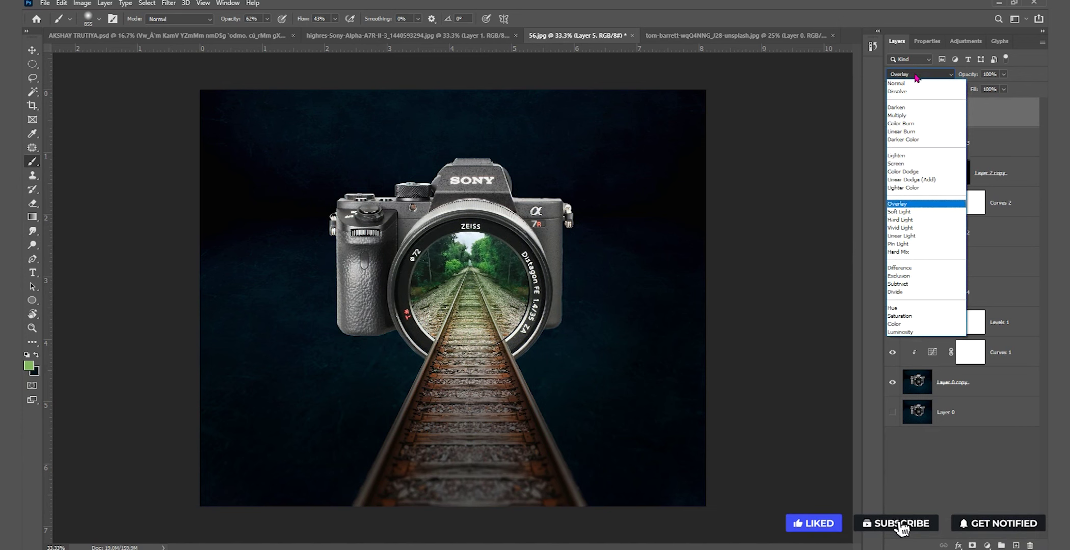
key(Return)
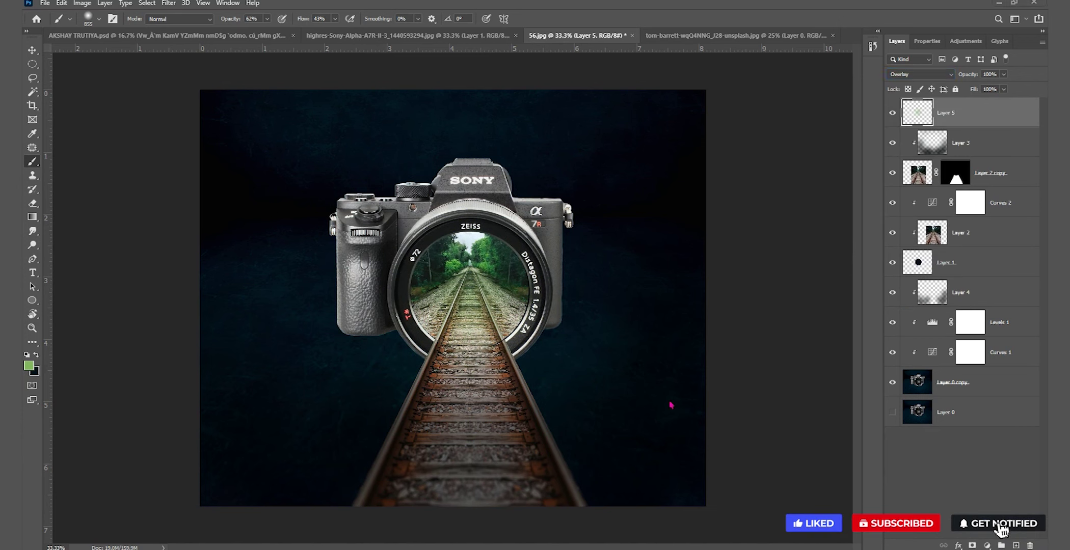
Add a new layer and choose a warm yellow paint colour
click(1016, 545)
click(29, 365)
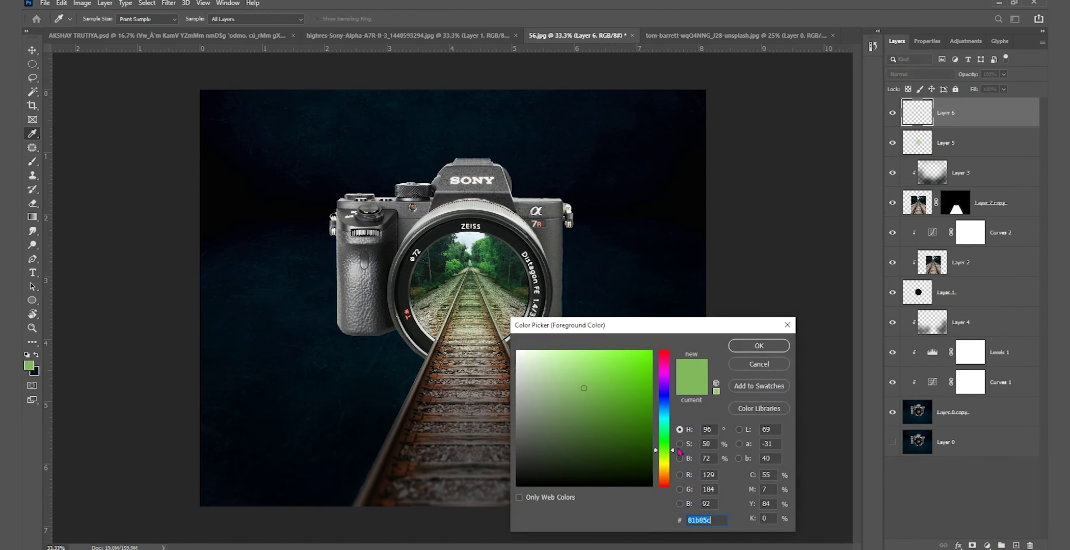
drag(678, 449, 666, 463)
text(969727)
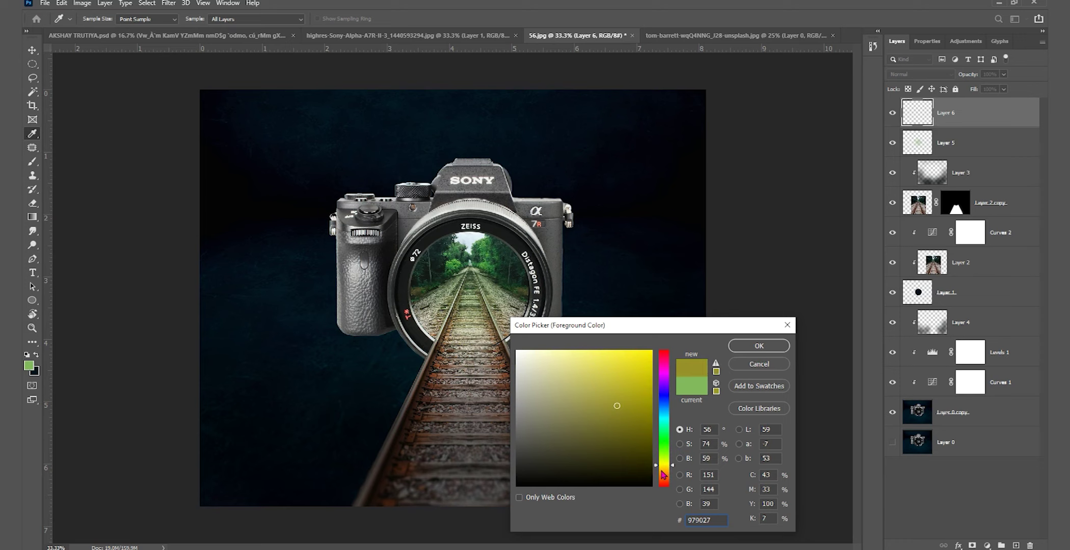
text(b87809)
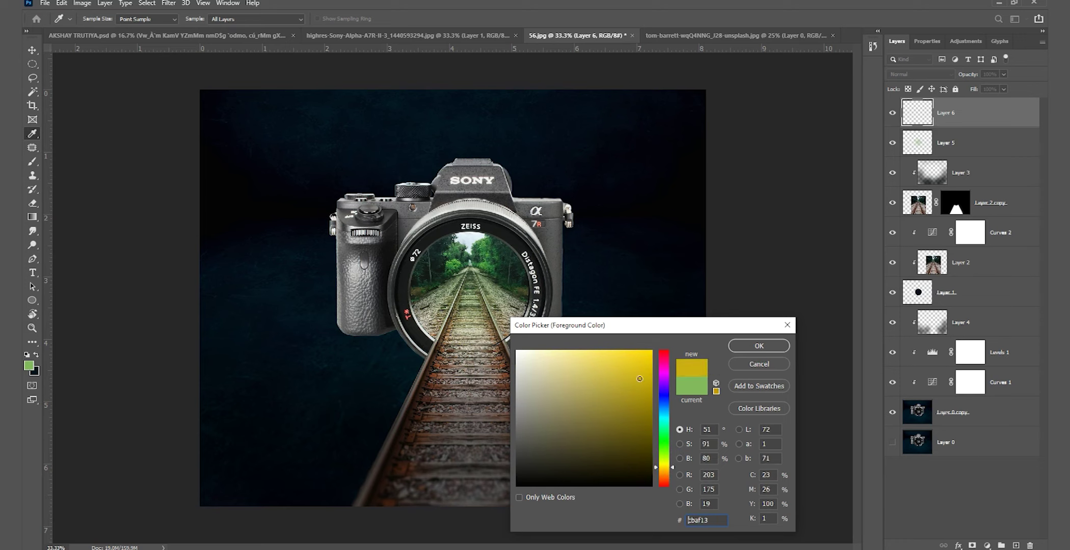
drag(664, 461, 666, 473)
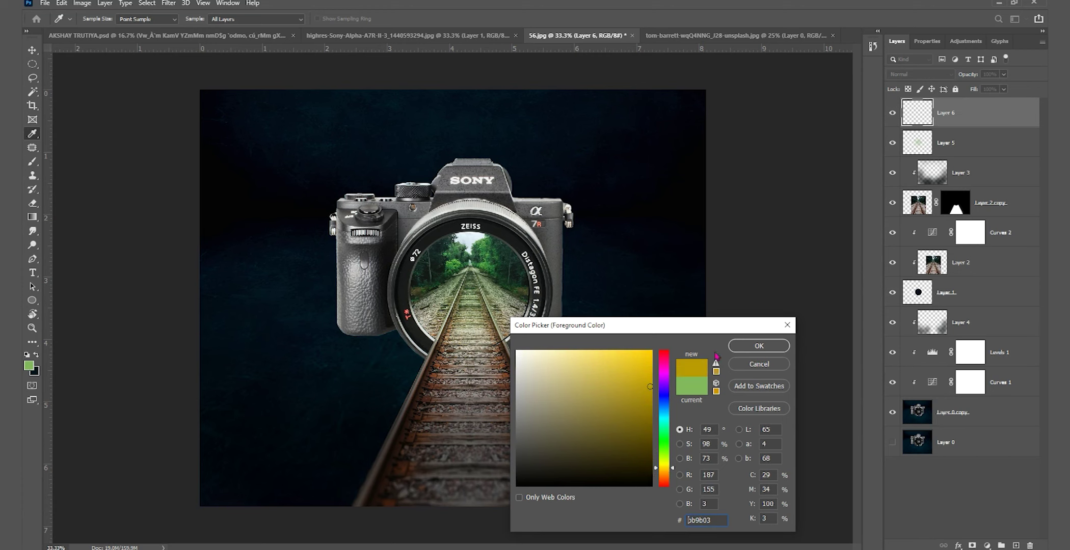
click(762, 353)
Brush a yellow glow over the lens and blend it as Screen at 71% opacity
key(b)
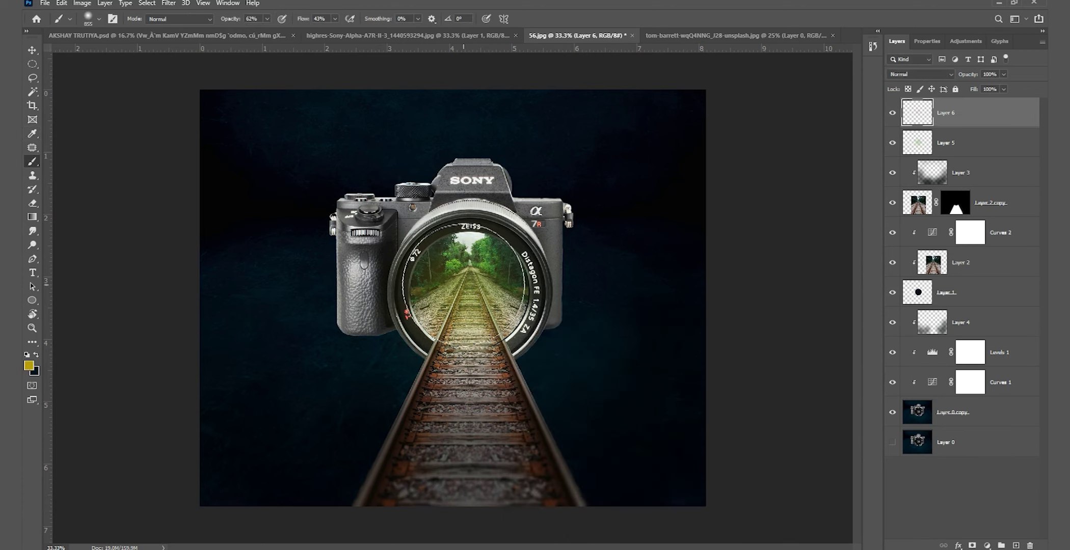
click(463, 295)
click(920, 74)
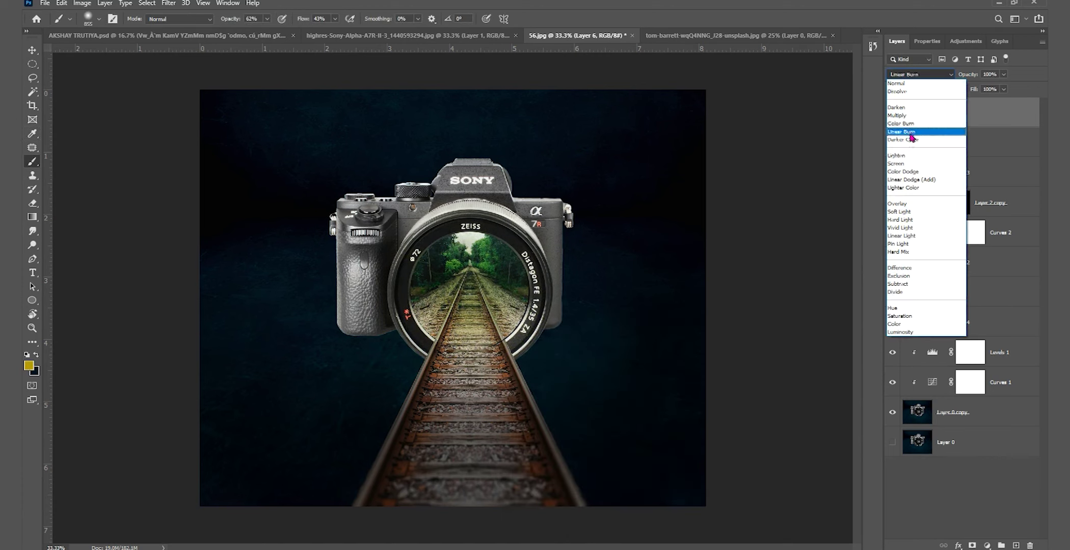
click(909, 163)
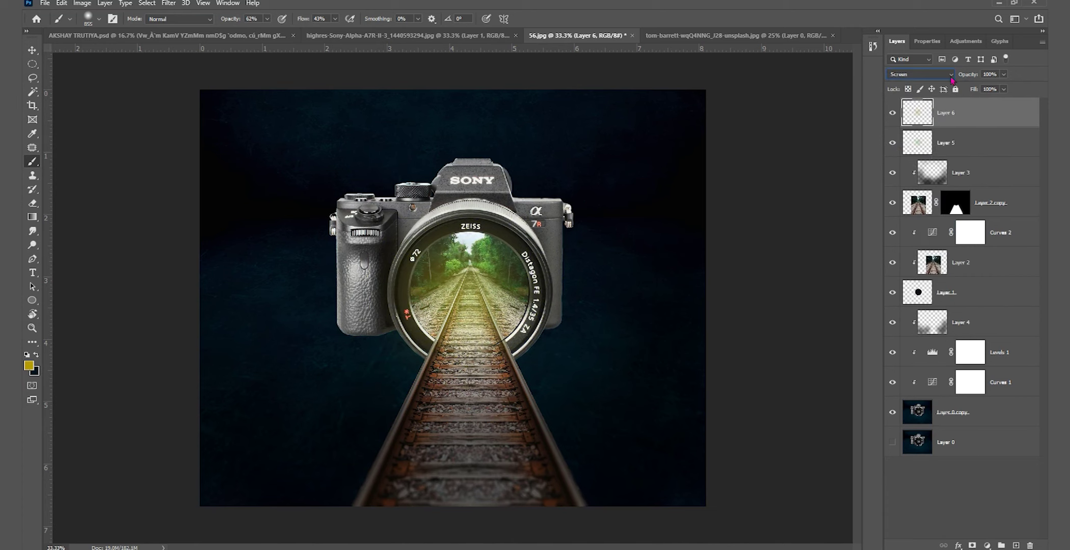
drag(955, 77, 962, 77)
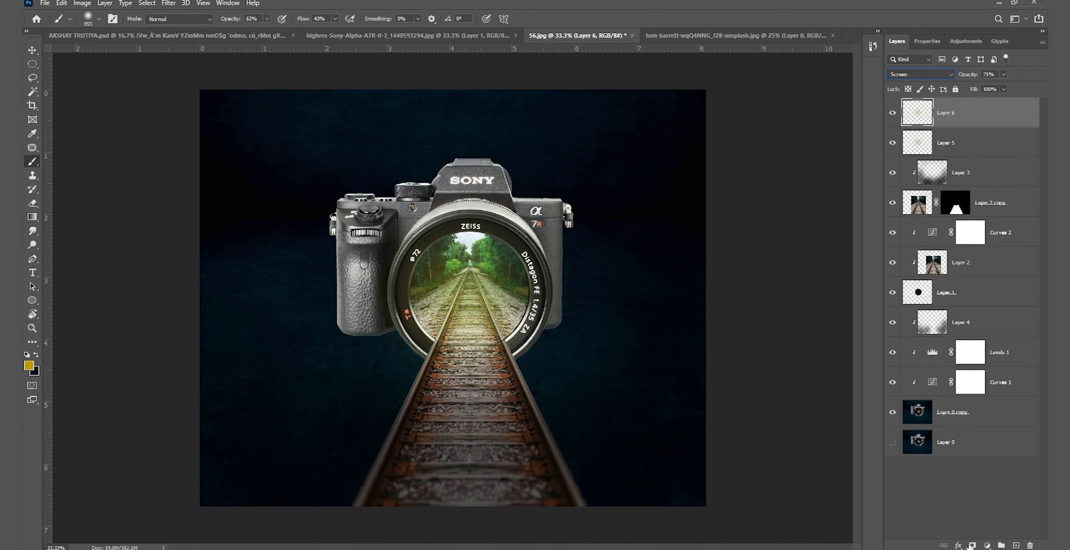
Add Layer 7 and paint a soft lighter-yellow glow over the lens
click(1016, 546)
click(28, 365)
click(590, 361)
click(747, 349)
key(b)
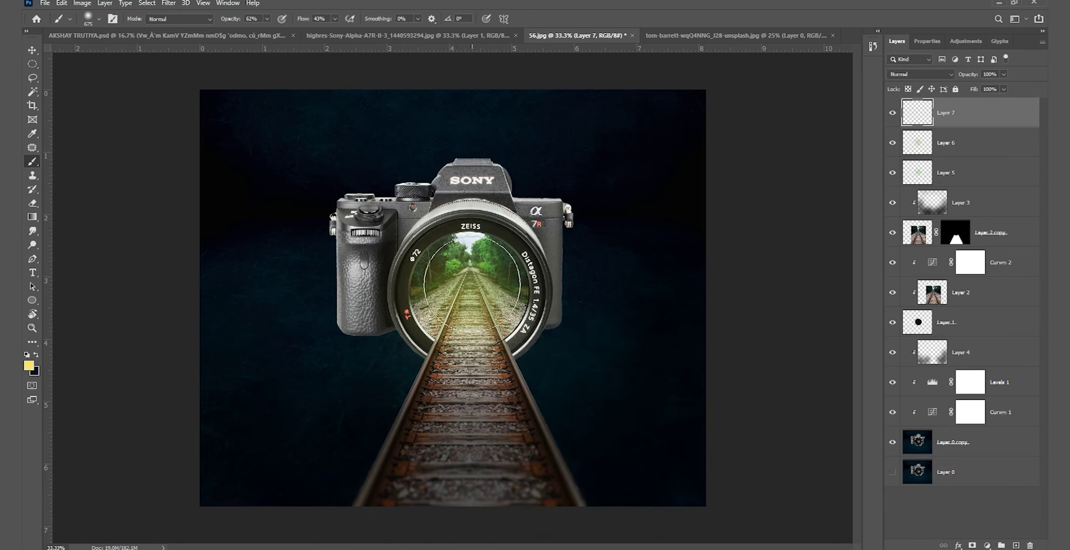
click(471, 280)
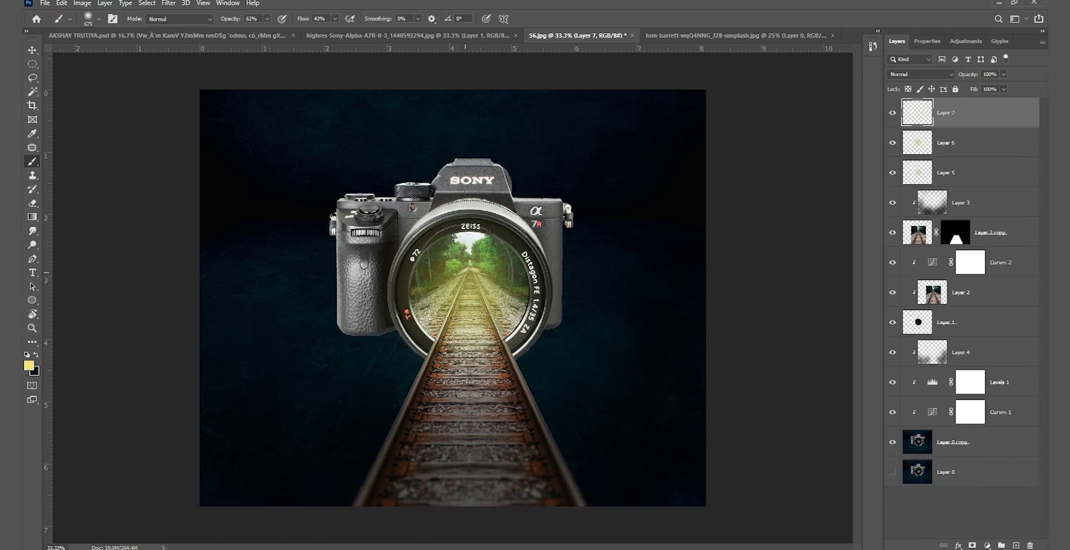
Blend Layer 7 as Screen at 67%, brighten the lens centre, and add Layer 8
click(915, 77)
click(912, 162)
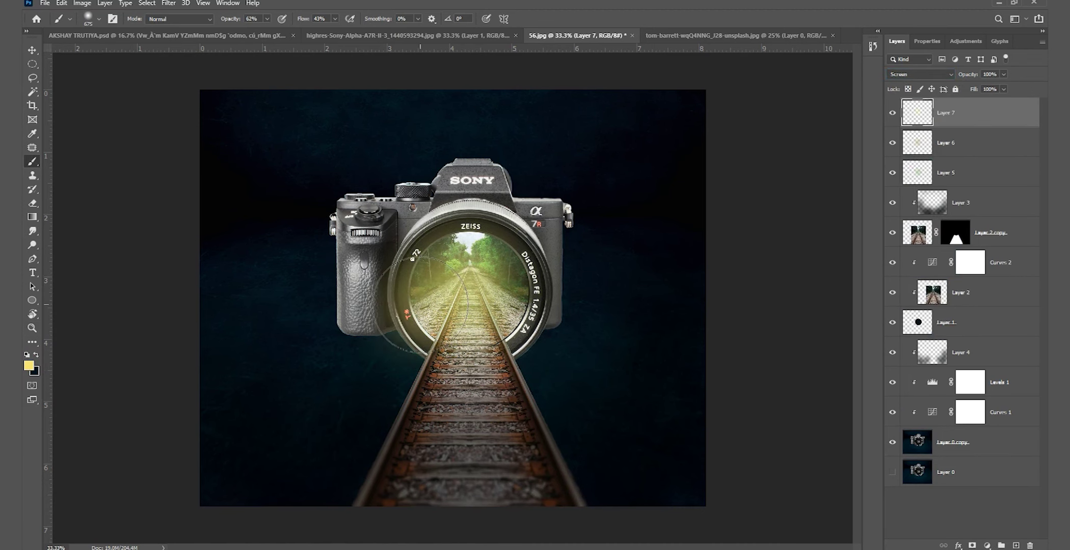
alt+right_click(456, 286)
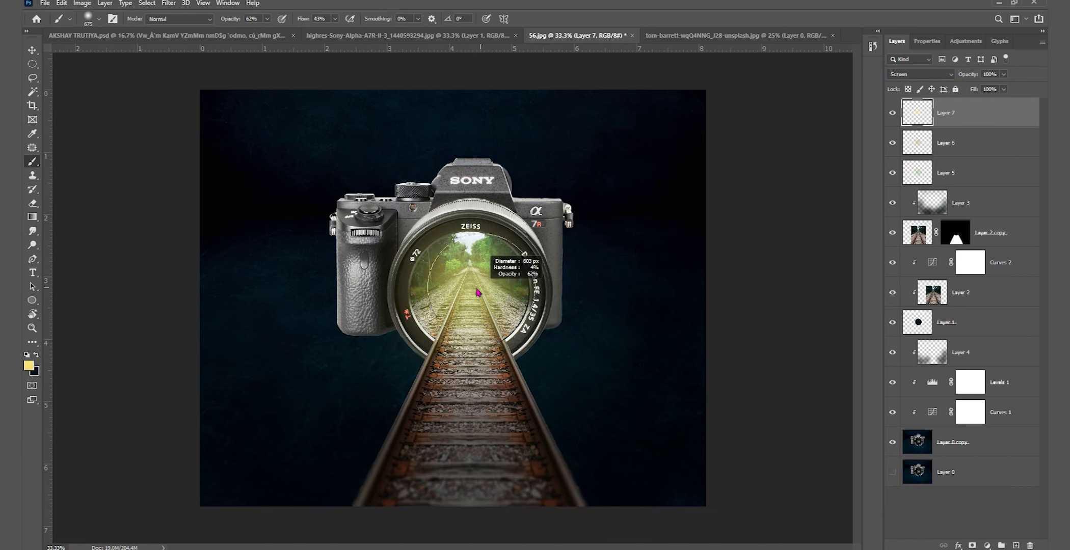
click(456, 286)
drag(967, 75, 951, 78)
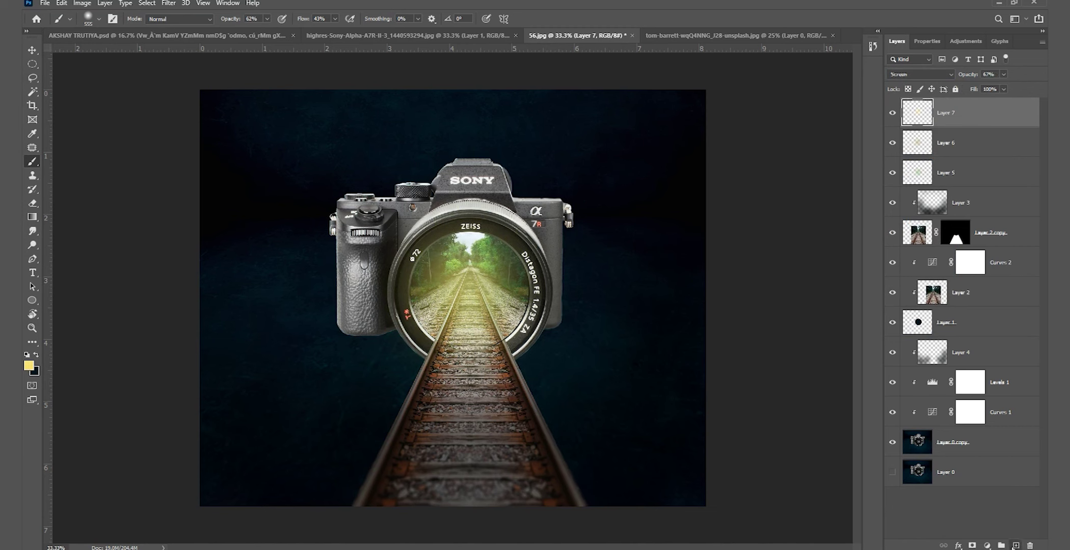
click(1016, 545)
click(29, 366)
Choose dark yellow #967e0d and try a glow stroke along the rail, then undo it
drag(627, 407, 641, 404)
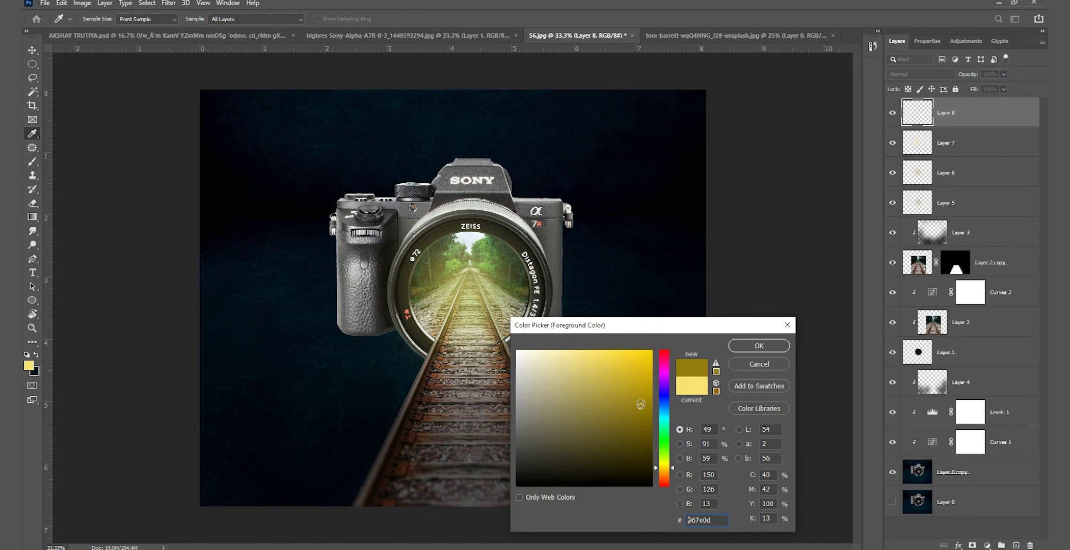
click(759, 346)
key(b)
click(535, 368)
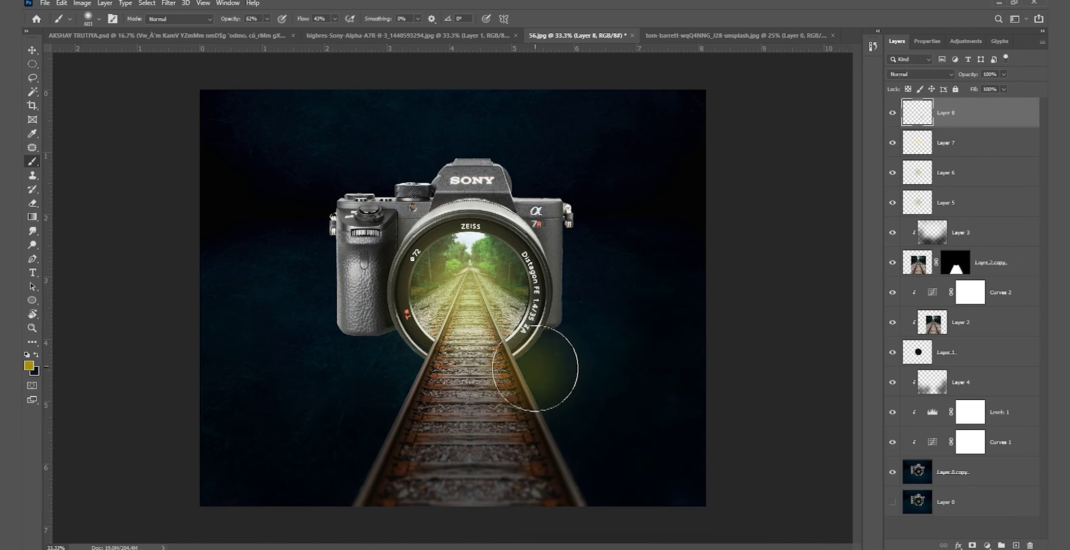
drag(539, 373, 559, 402)
key(ctrl+z)
key(ctrl+z)
Paint dark-yellow glow on both sides of the track below the lens at higher opacity
drag(215, 28, 227, 28)
drag(573, 382, 549, 358)
mouse_move(423, 360)
mouse_down()
mouse_move(401, 425)
mouse_move(406, 375)
mouse_up()
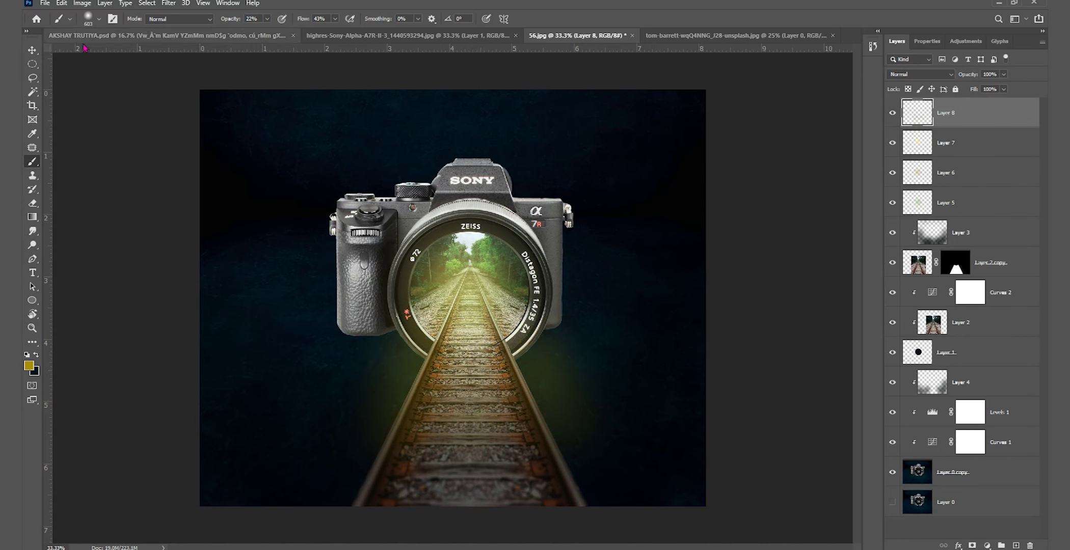
click(32, 50)
click(920, 74)
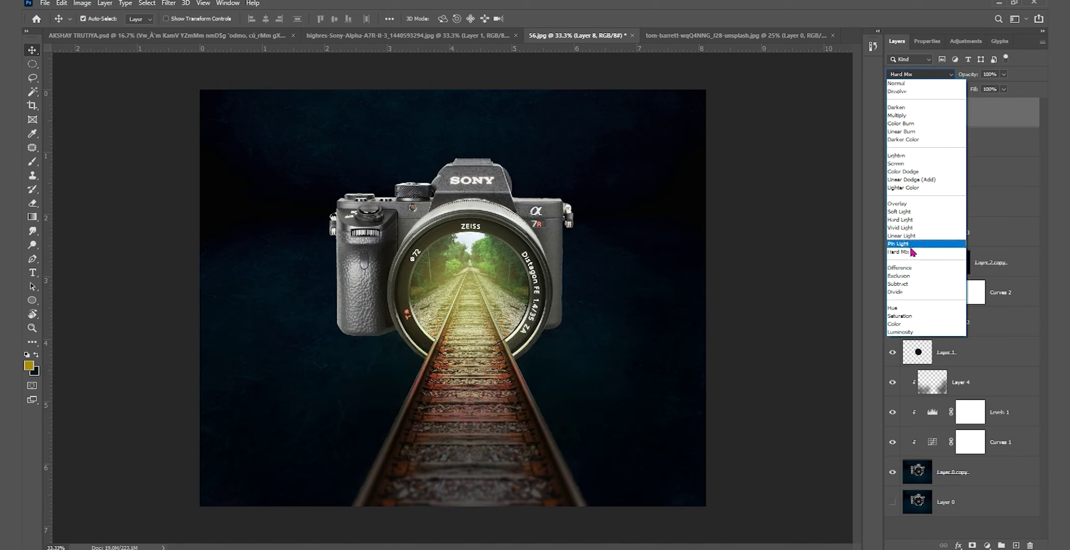
Set Layer 8 to Linear Light, then ready a black brush with higher flow on Layer 3
click(915, 237)
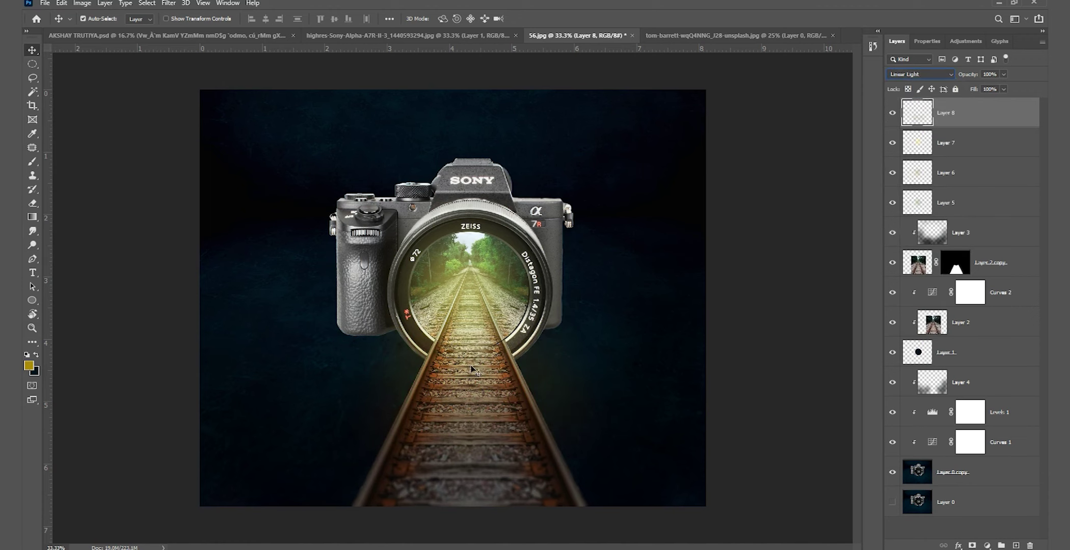
click(965, 385)
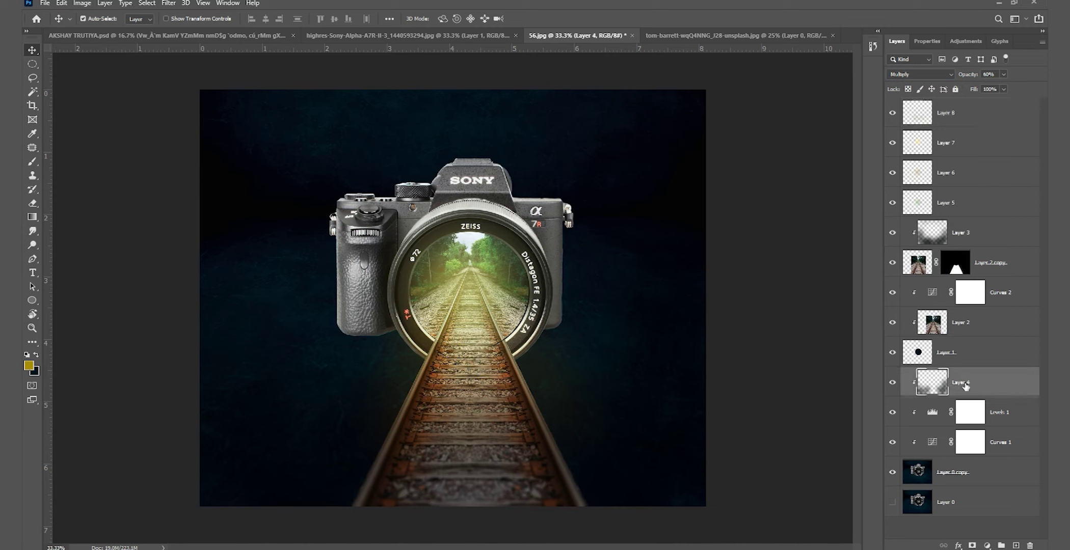
click(963, 230)
click(32, 162)
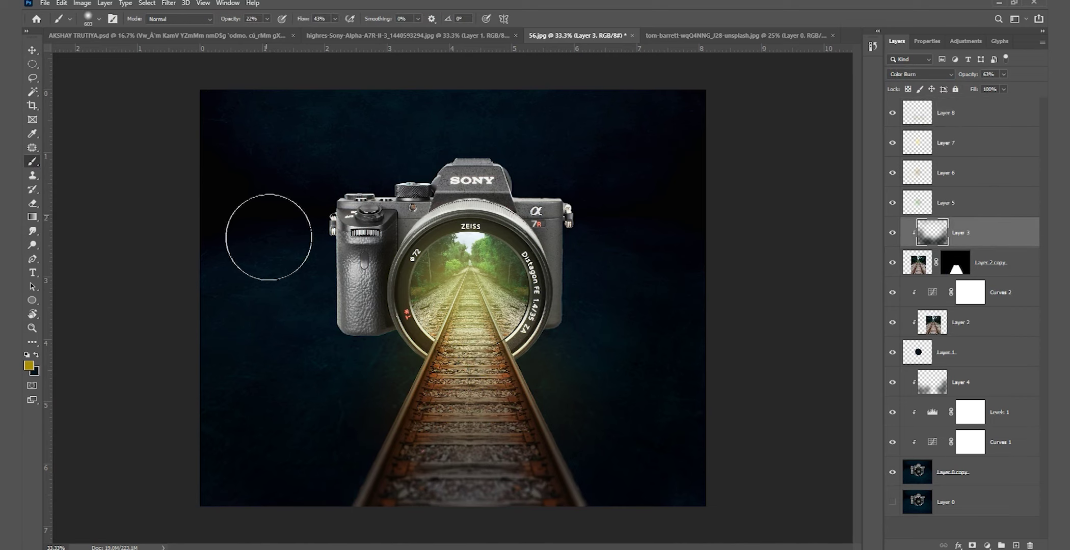
key(d)
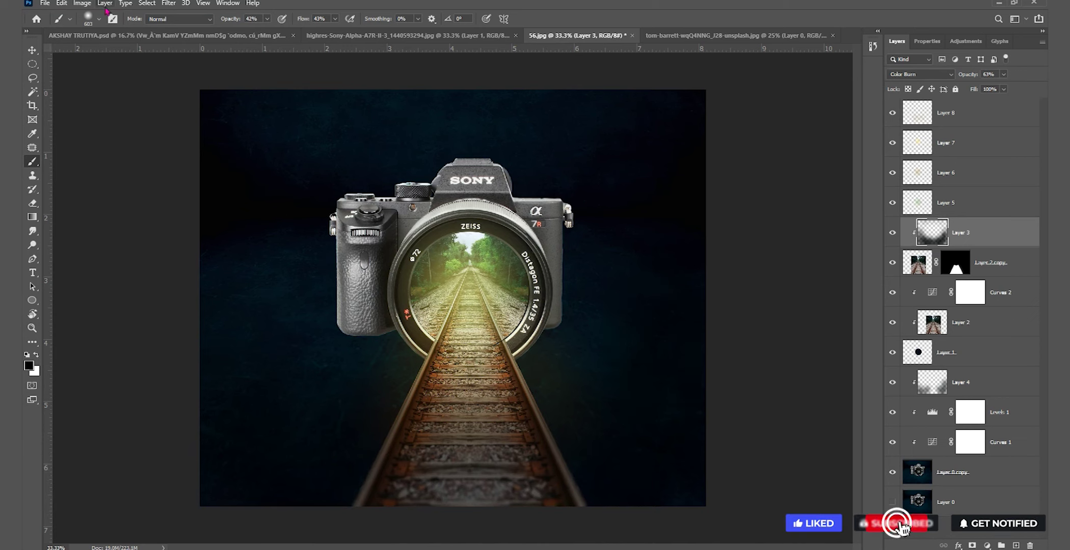
drag(310, 24, 330, 25)
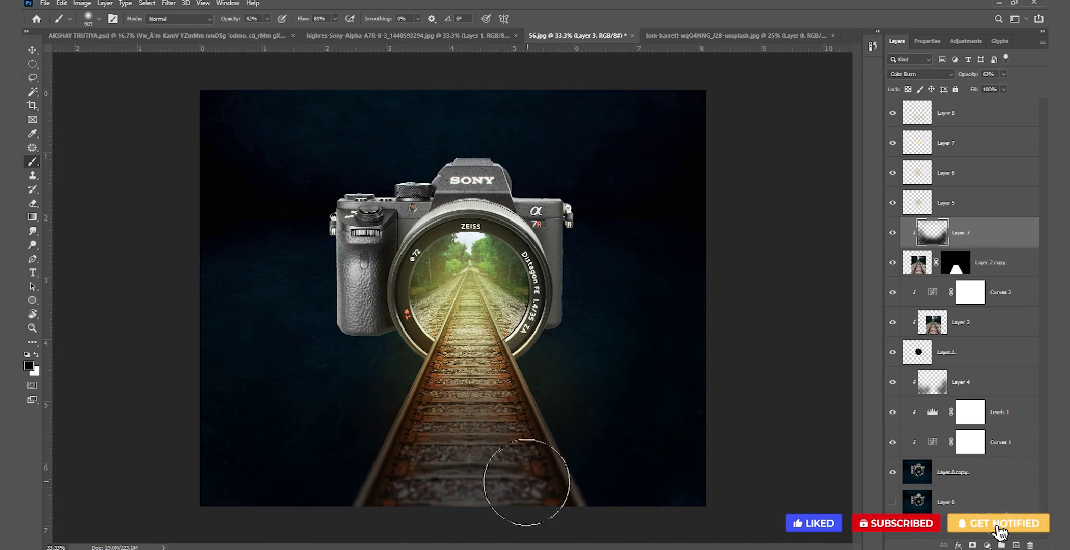
Open the steam-train photo peakpx (36).jpg
click(32, 50)
click(45, 3)
click(58, 24)
click(395, 102)
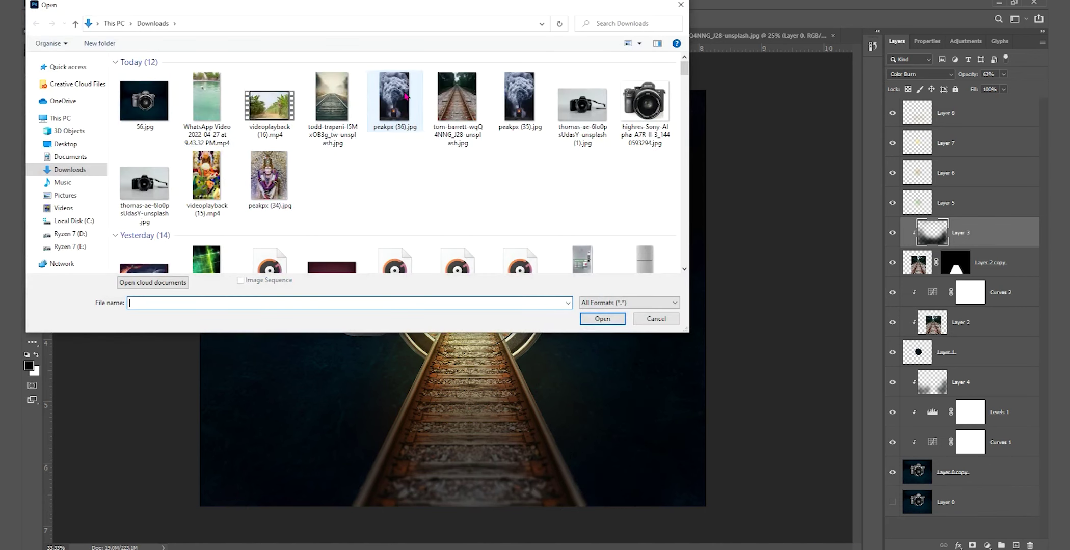
click(604, 322)
Move the unlocked train photo into the camera document, scale it, and clip it to the lens
double_click(948, 117)
key(Return)
mouse_move(520, 229)
mouse_down()
mouse_move(636, 135)
mouse_move(532, 277)
mouse_up()
key(ctrl+t)
drag(468, 115, 468, 186)
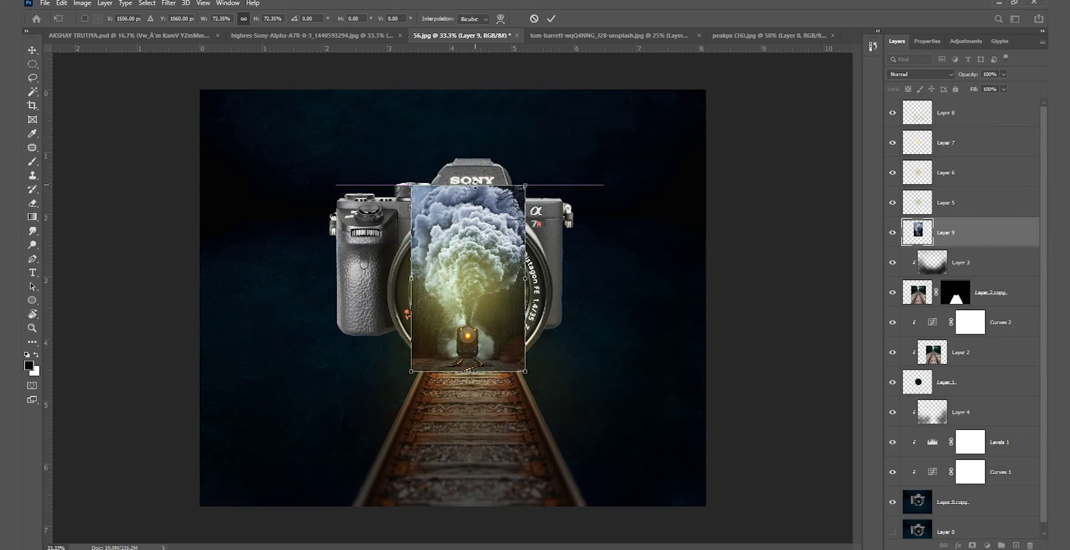
key(Return)
mouse_move(982, 238)
mouse_down()
mouse_move(972, 352)
mouse_move(947, 337)
mouse_up()
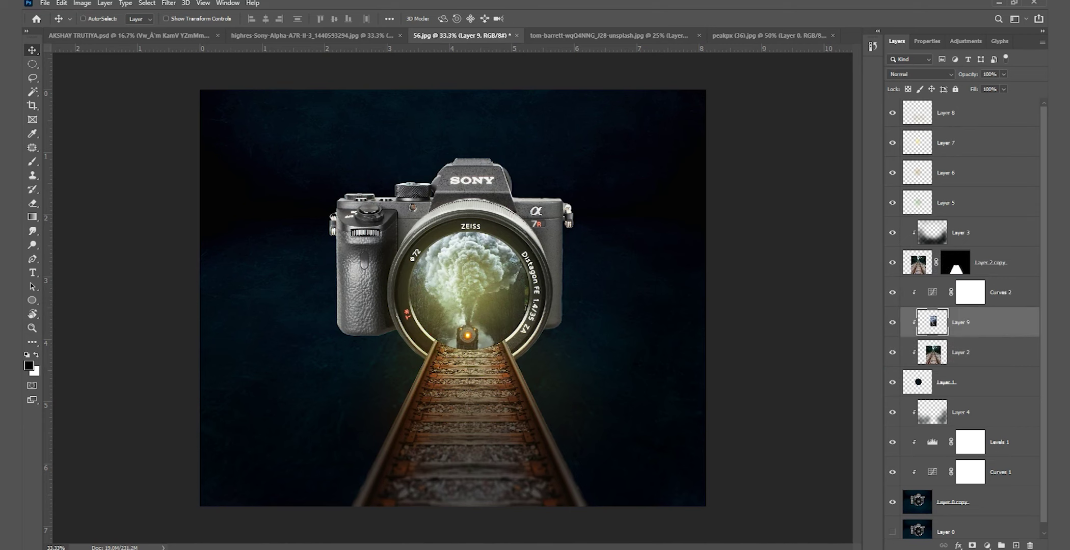
Nudge the train up inside the lens while trying layer opacities of 50% and 80%
click(83, 19)
drag(481, 168, 482, 161)
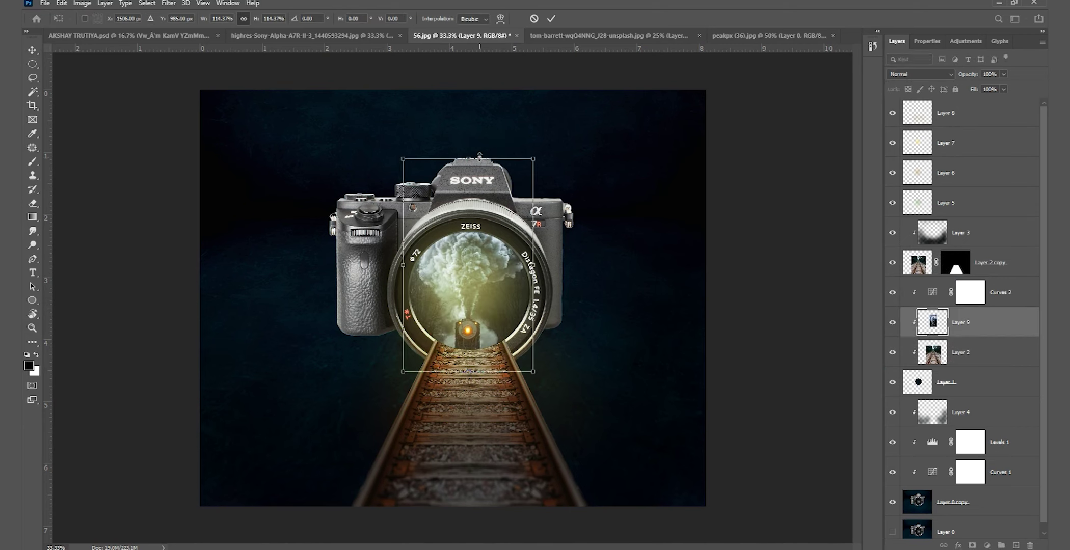
key(5)
key(5)
key(shift+Up)
key(shift+Up)
key(shift+Up)
key(shift+Up)
key(shift+Up)
key(shift+Up)
key(shift+Up)
key(shift+Up)
key(shift+Up)
key(shift+Up)
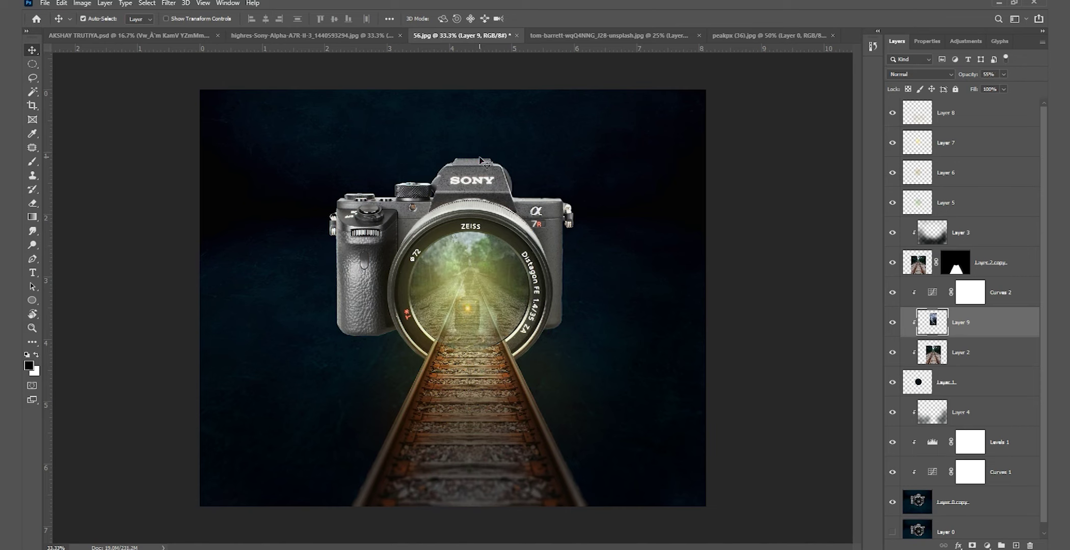
key(8)
key(8)
Enlarge the train inside the lens and compare it against the track at 20% and 50% opacity
key(ctrl+t)
mouse_move(474, 309)
mouse_down()
mouse_move(483, 393)
mouse_move(482, 314)
mouse_move(471, 338)
mouse_up()
key(Return)
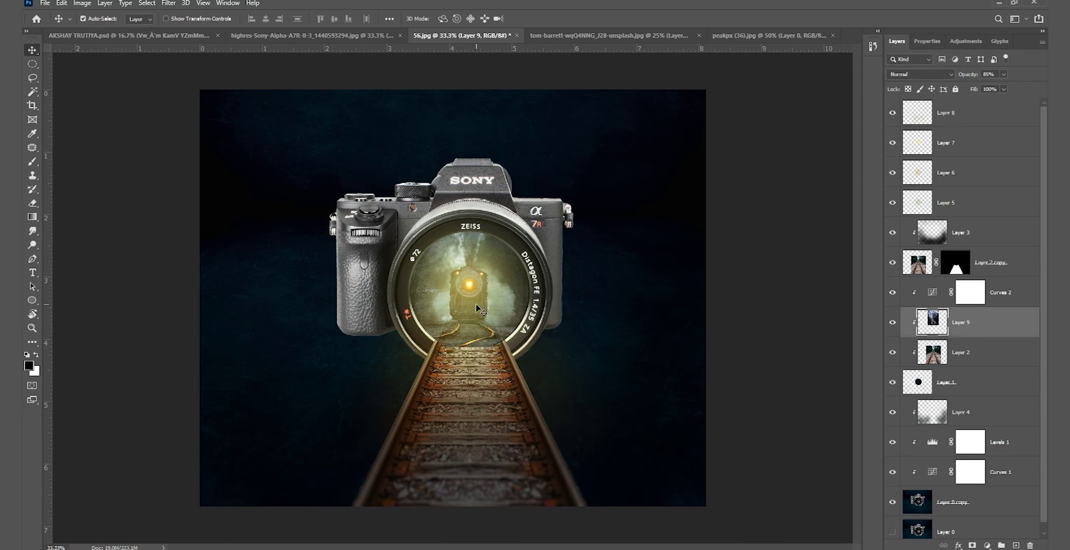
key(2)
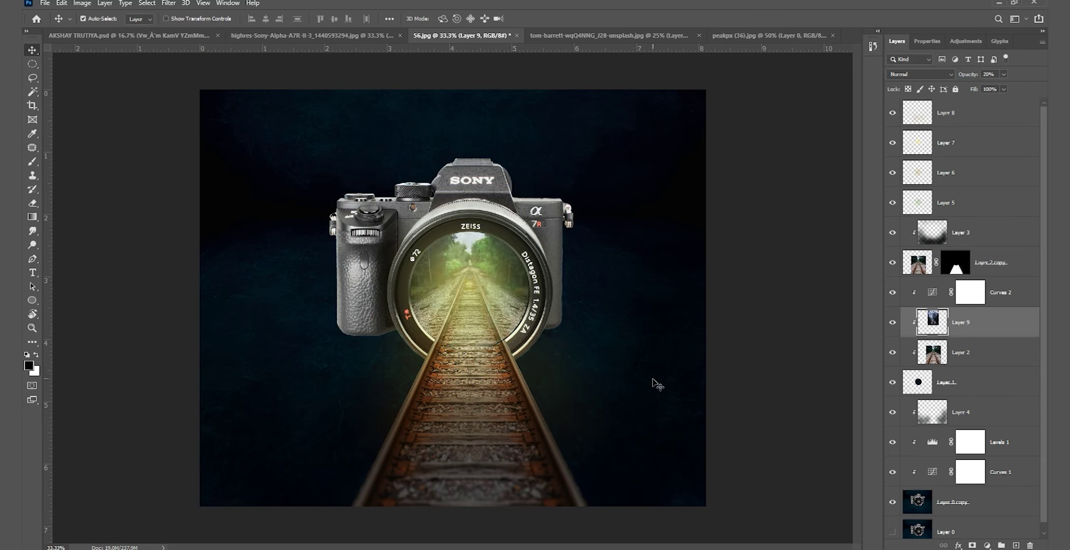
key(5)
key(5)
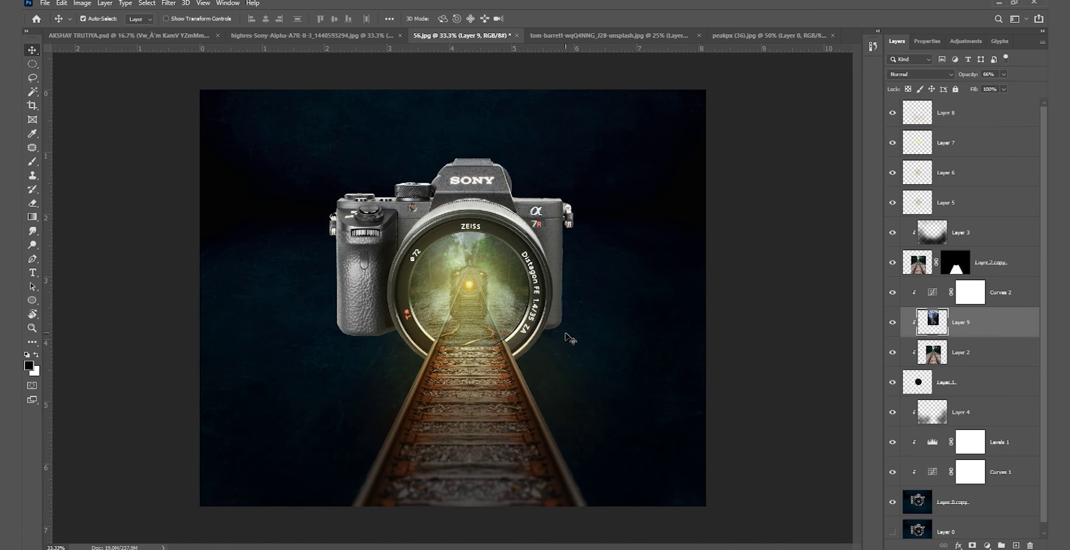
Shrink the train slightly, shift it up onto the track, and set it to 100% opacity
key(ctrl+t)
drag(473, 348, 486, 293)
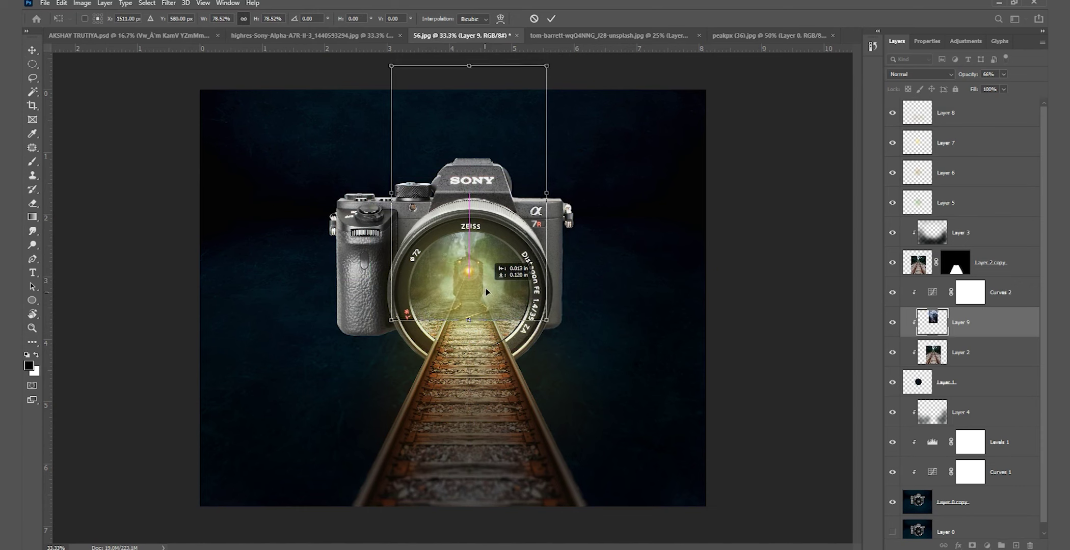
key(Return)
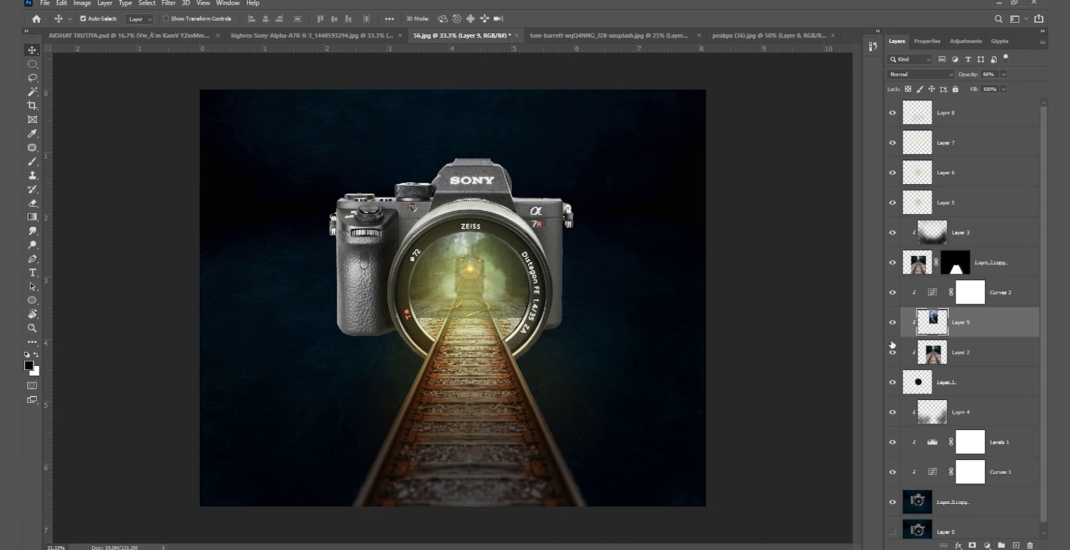
drag(1027, 80, 1021, 102)
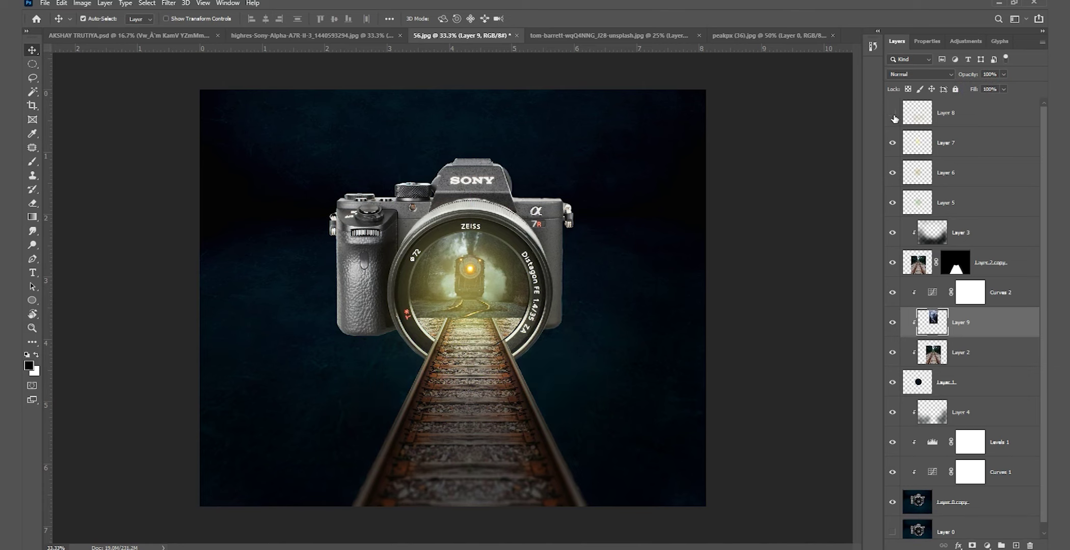
Hide the yellow glow Layers 7, 6 and 5 after comparing them on and off
click(892, 143)
click(892, 172)
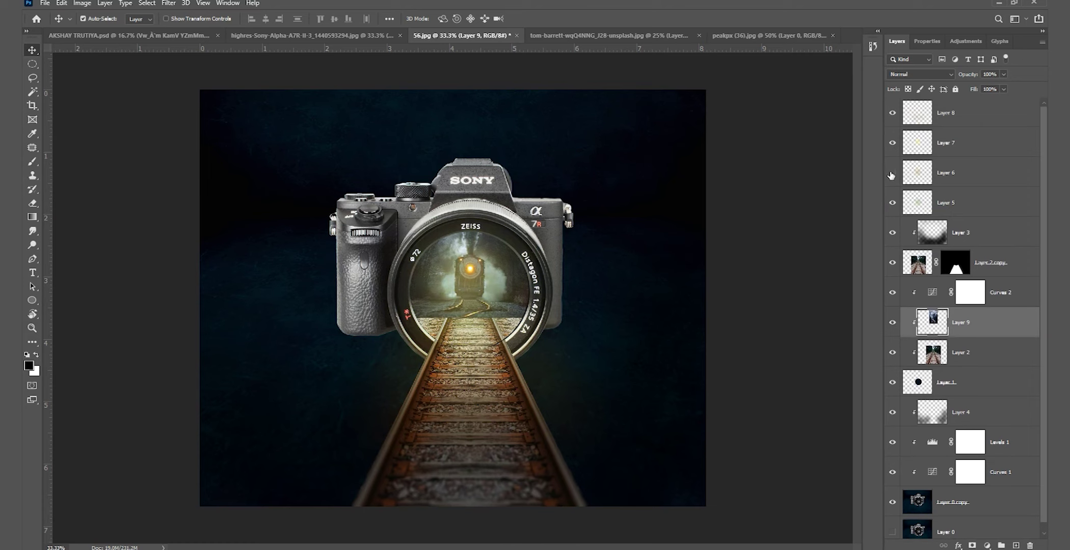
click(892, 173)
click(892, 173)
click(892, 173)
click(892, 143)
drag(474, 273, 494, 279)
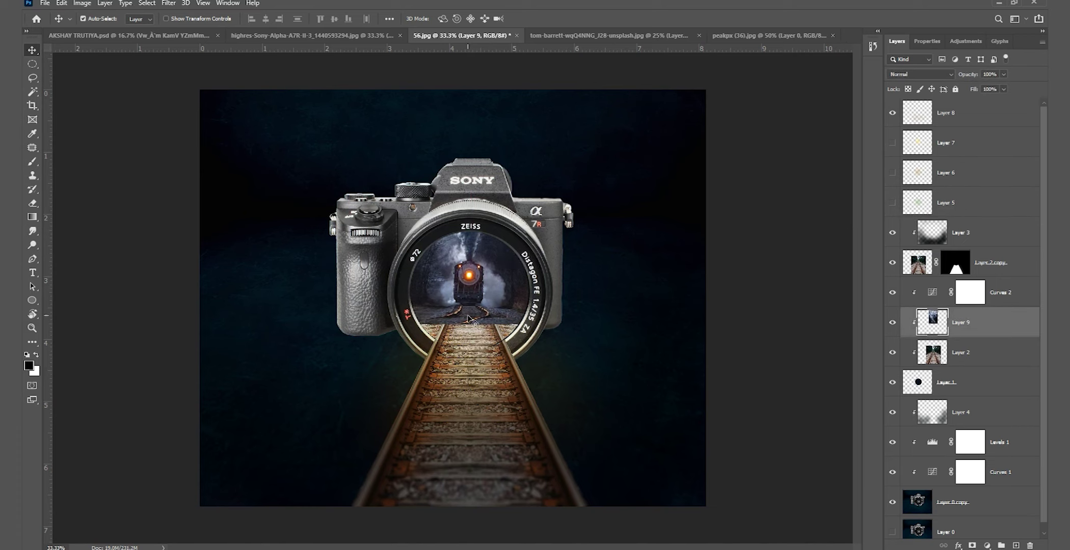
Enlarge the train to about 109% in the lens and add a layer mask to it
key(ctrl+t)
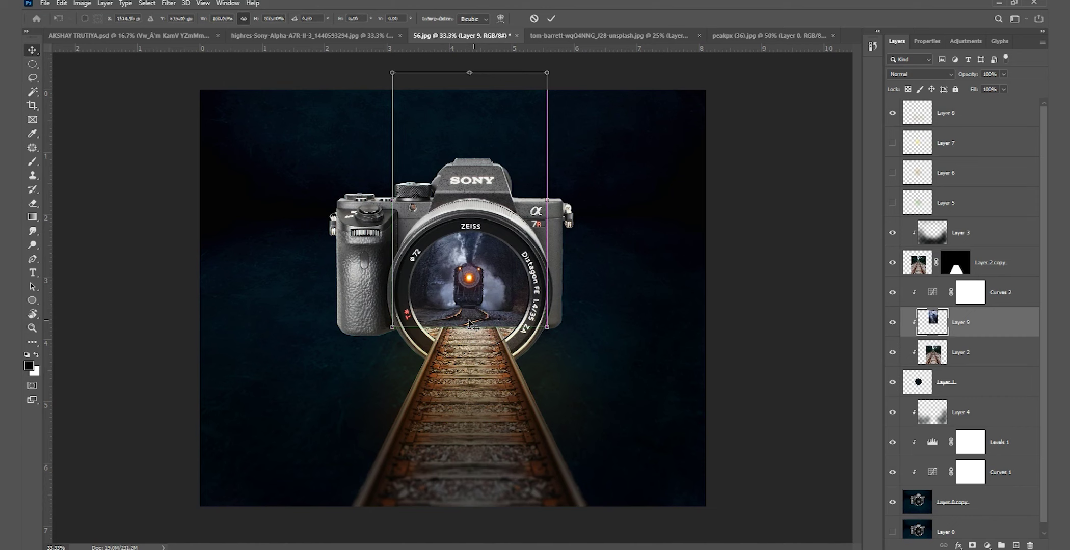
drag(470, 330, 469, 335)
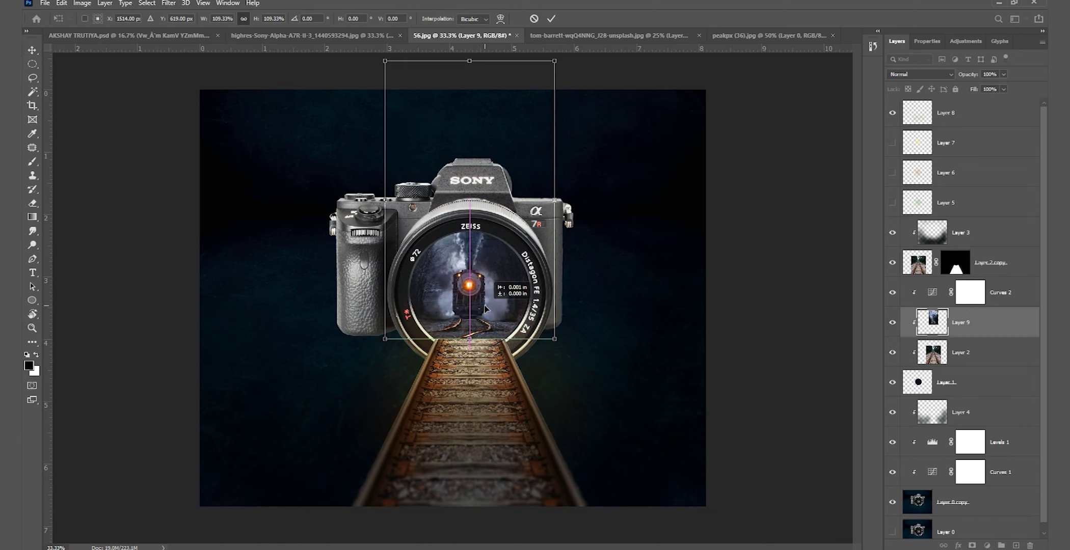
key(Return)
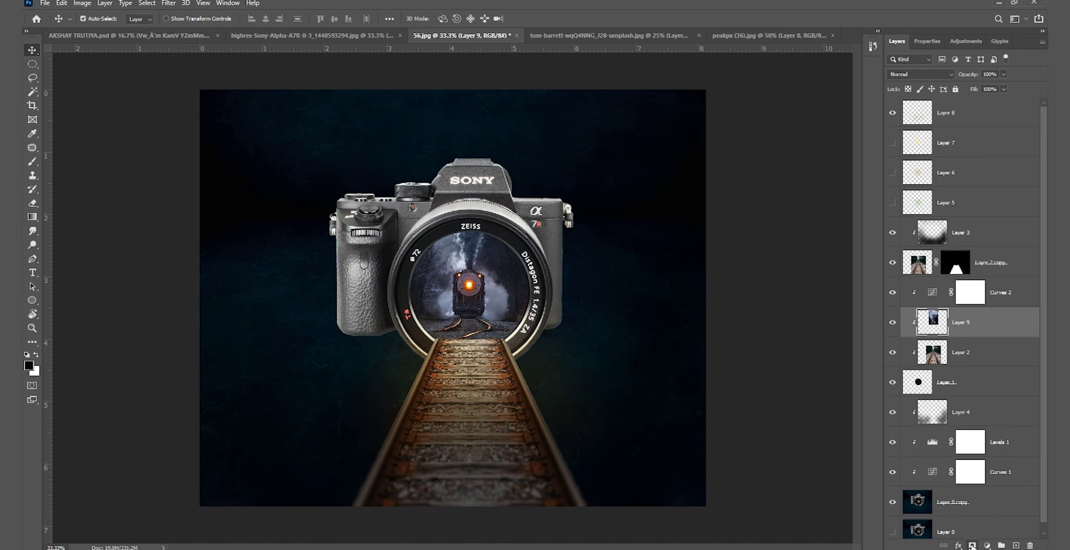
click(972, 545)
Paint black on the train's mask to hide the seam between train and track
key(ctrl+1)
key(b)
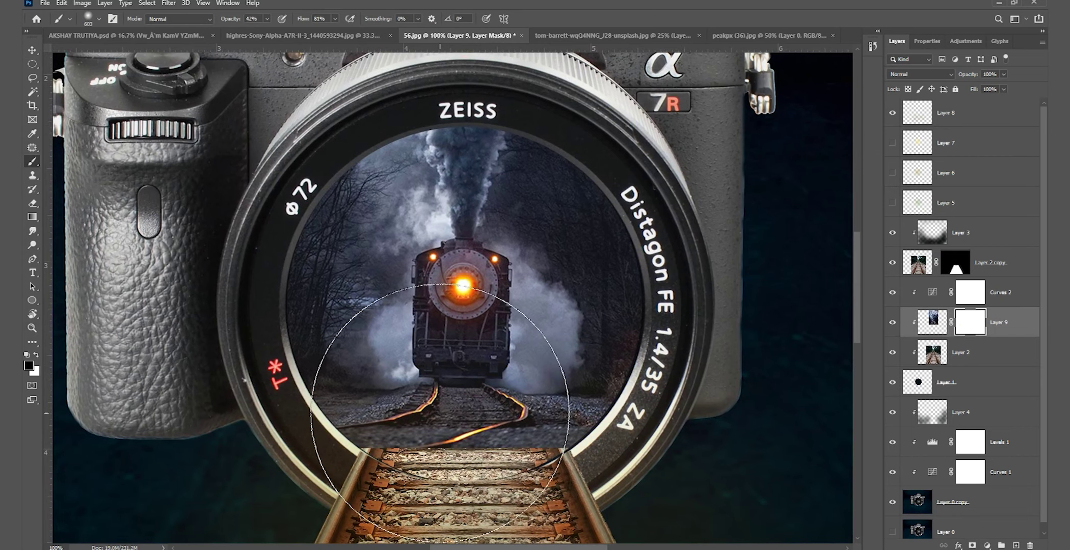
mouse_move(327, 448)
mouse_down()
mouse_move(525, 445)
mouse_move(316, 447)
mouse_move(540, 458)
mouse_up()
Enlarge the train further and move it up inside the lens
key(ctrl+t)
drag(465, 451, 463, 492)
mouse_move(484, 438)
mouse_down()
mouse_move(481, 392)
mouse_move(482, 405)
mouse_up()
key(Return)
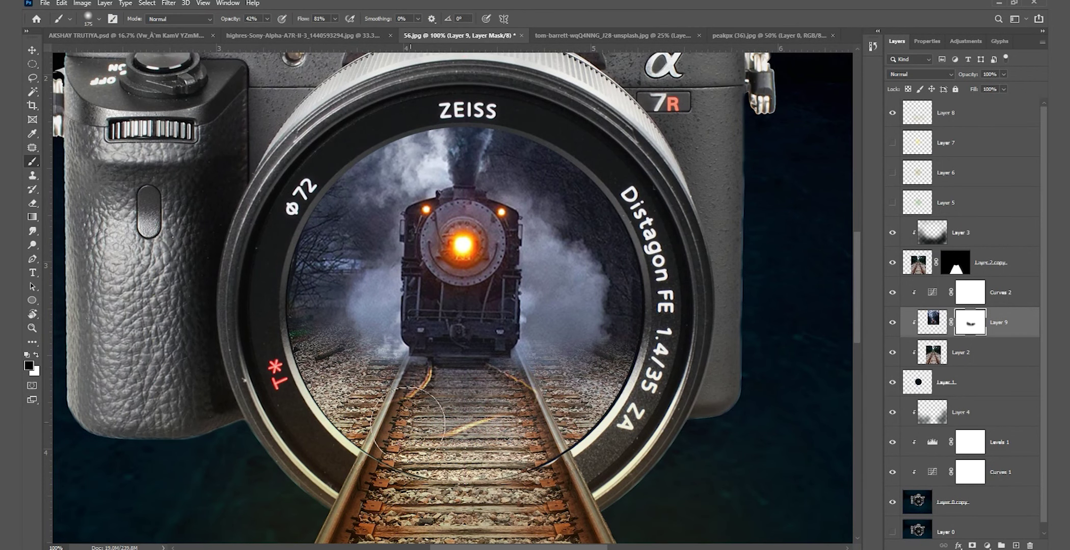
Mask away the yellow streak and haze over the tracks below the train with a smaller brush
drag(407, 423, 474, 423)
key(bracketleft)
key(bracketleft)
key(bracketleft)
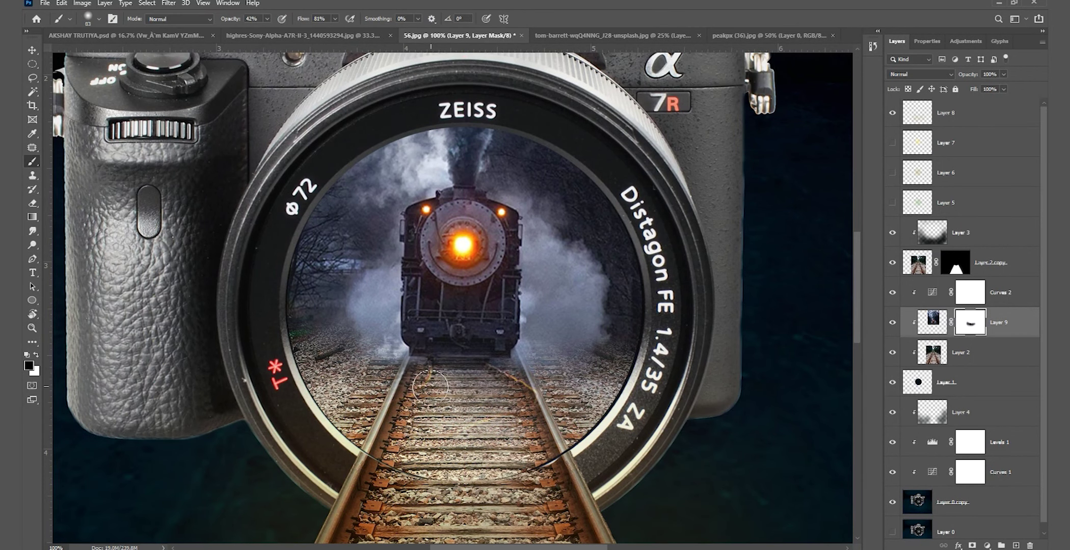
drag(467, 383, 402, 385)
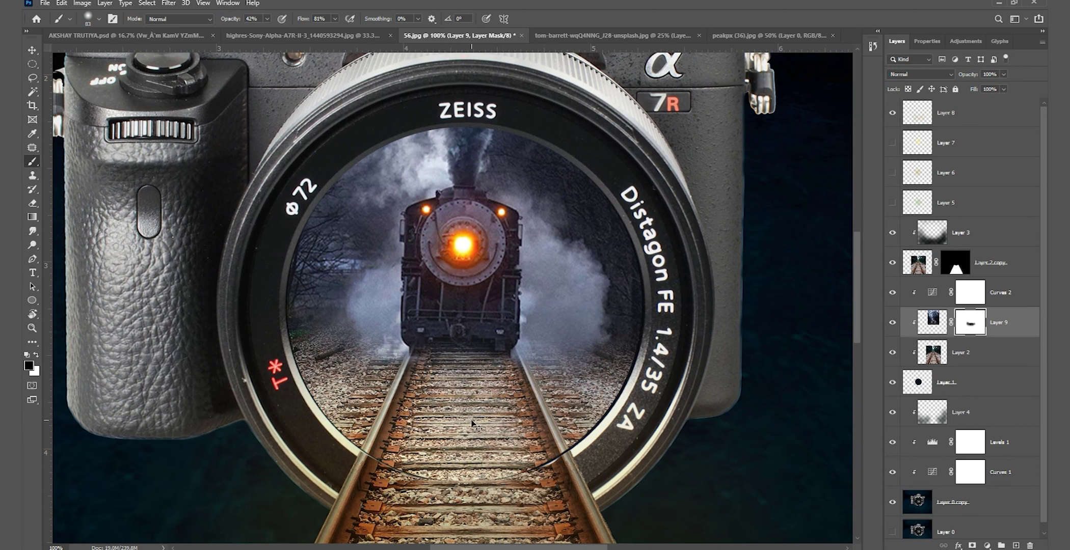
drag(497, 360, 312, 379)
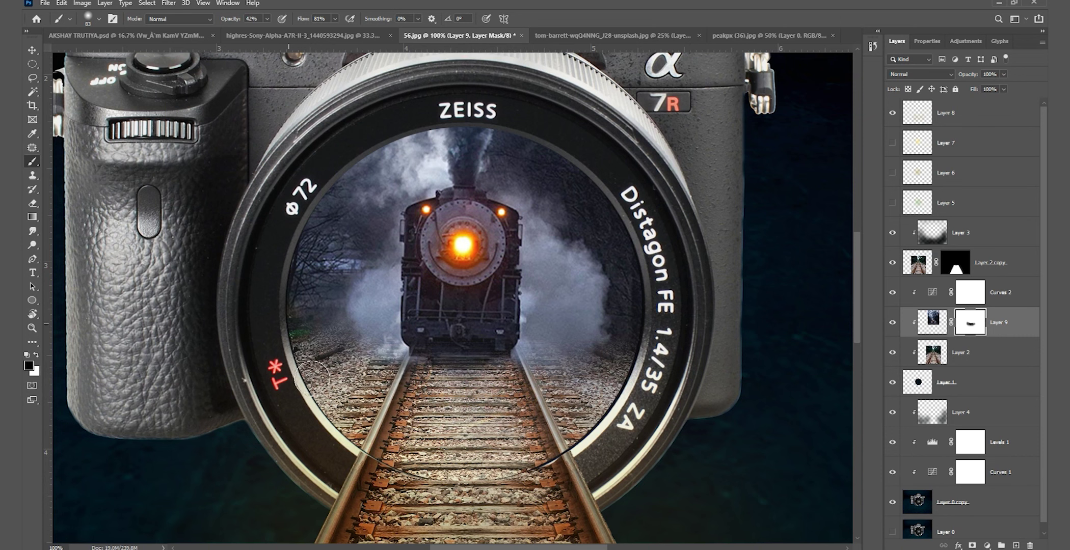
drag(649, 343, 562, 454)
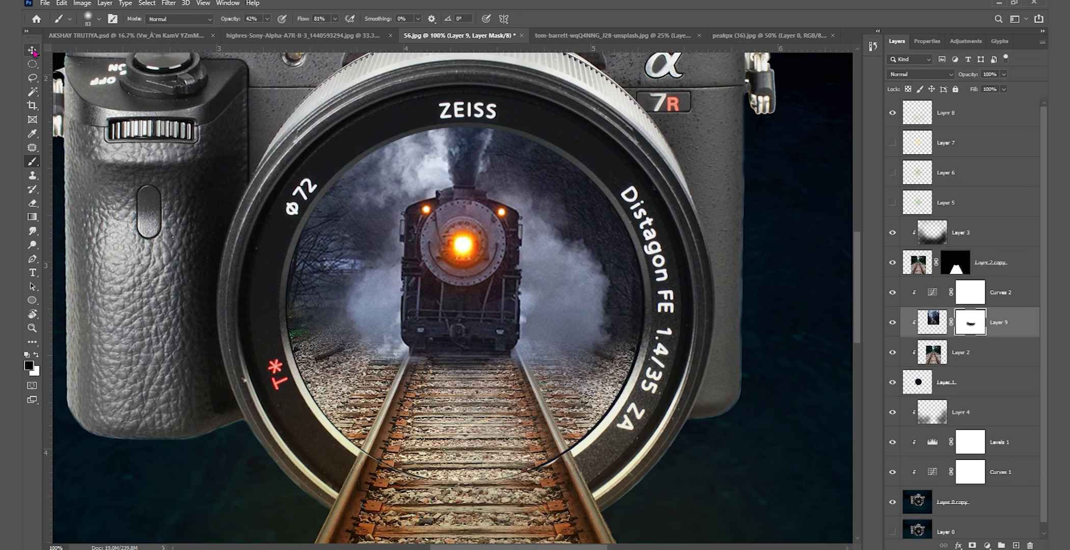
click(32, 49)
key(ctrl+minus)
key(ctrl+minus)
key(ctrl+minus)
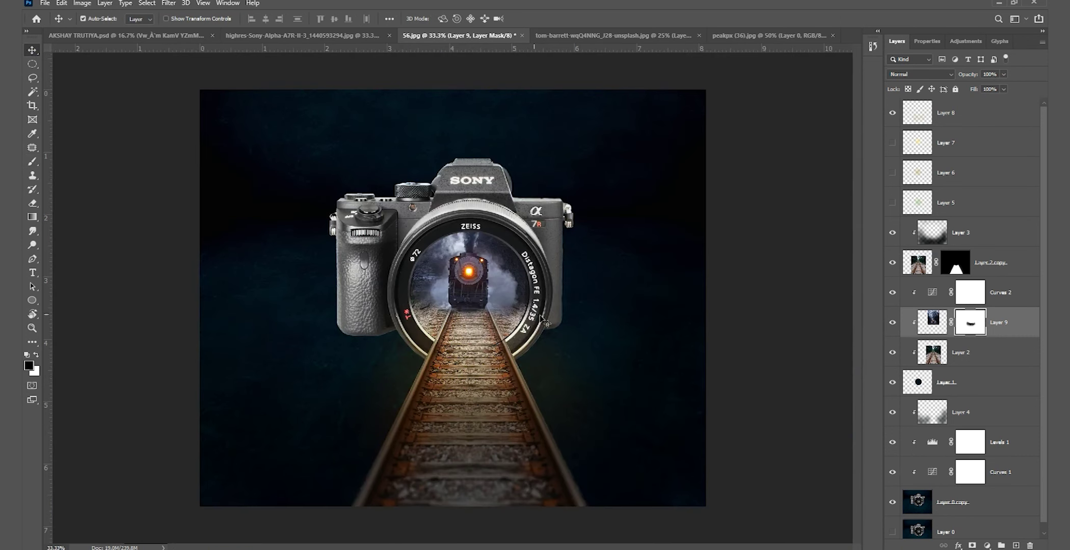
Nudge the train slightly right, show the Layer 6 and Layer 7 glows, and select Layer 5
key(Right)
key(Right)
key(Right)
key(Right)
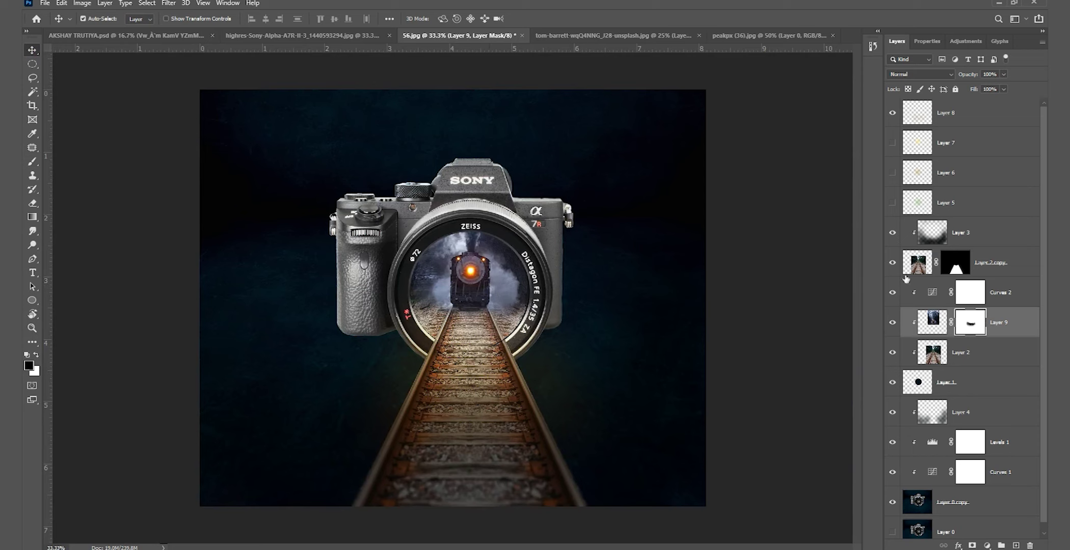
click(892, 173)
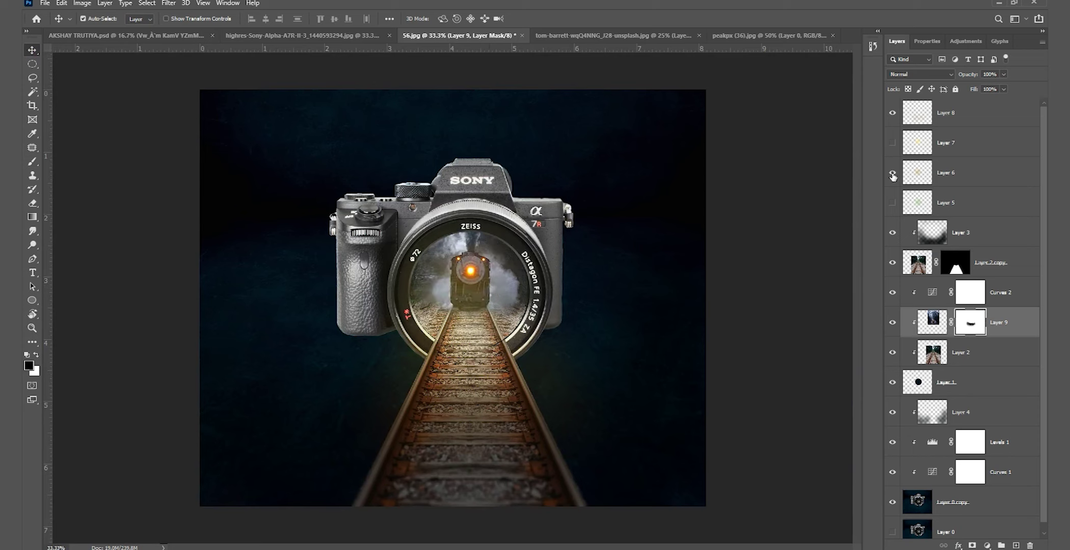
click(893, 144)
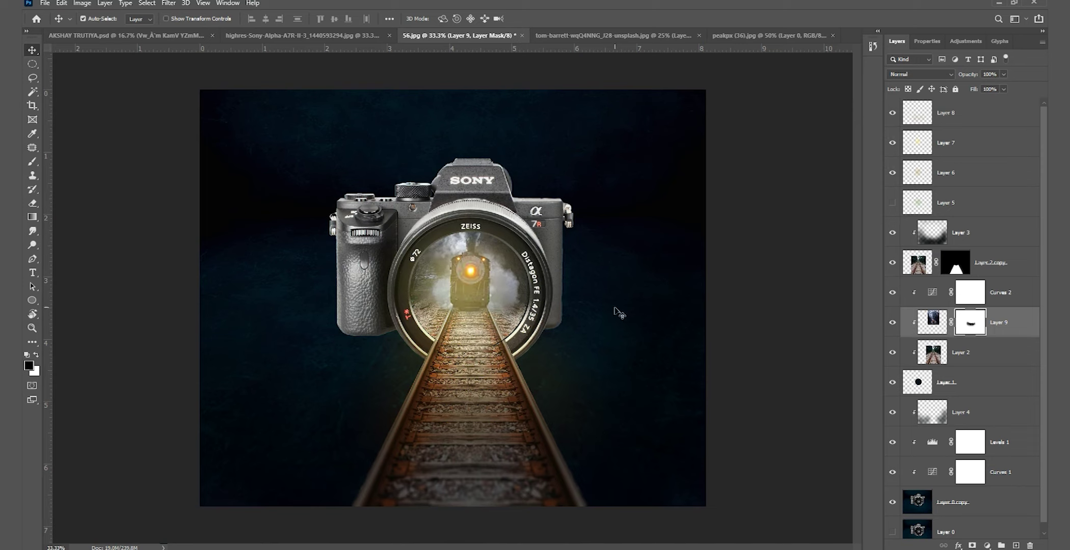
click(917, 202)
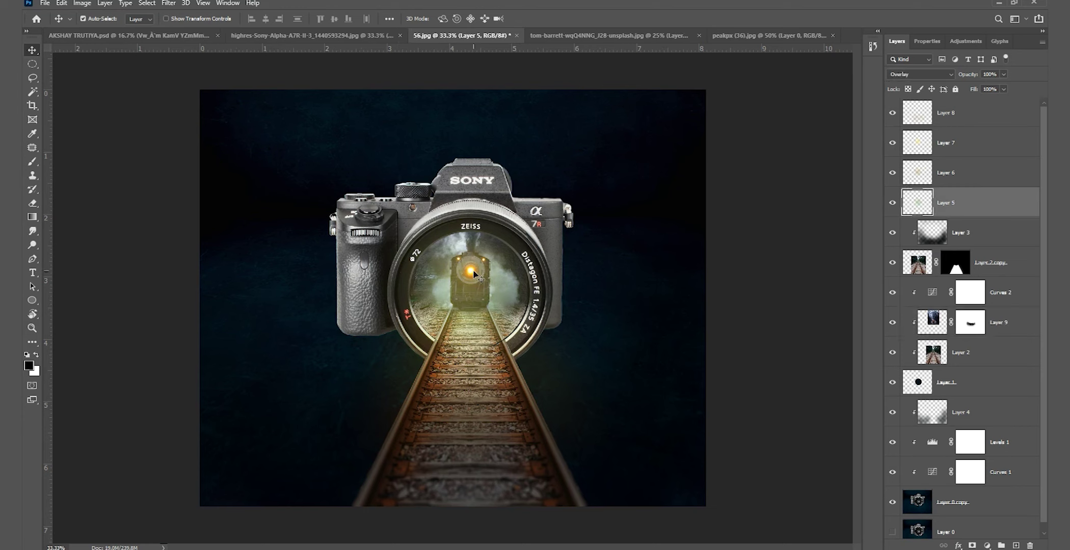
Set the foreground colour to the yellow sampled from the train's headlight
click(474, 274)
click(29, 367)
click(474, 268)
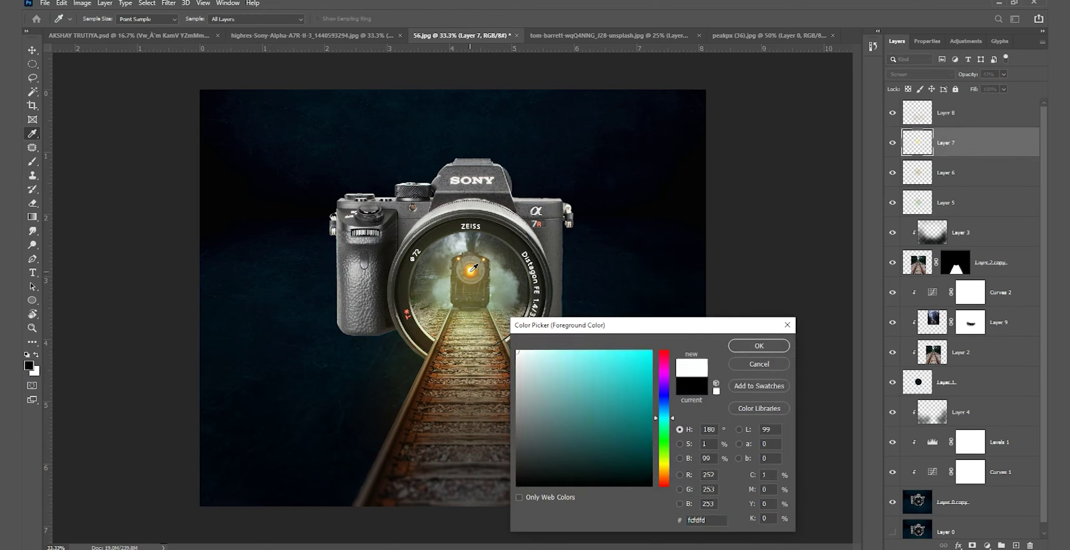
click(472, 270)
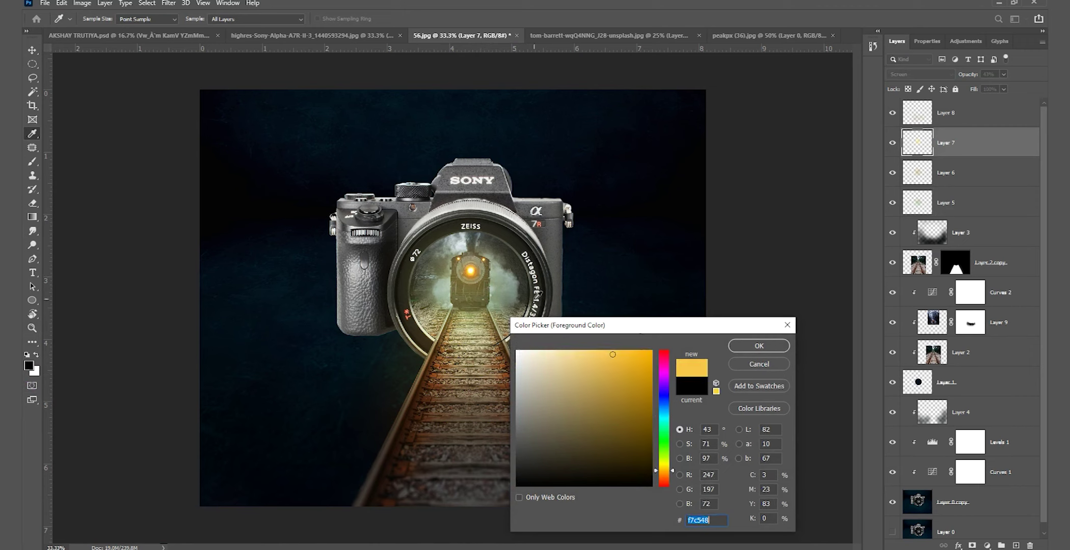
click(759, 346)
On a new layer, paint a soft yellow glow over the tracks below the lens
click(1016, 545)
key(v)
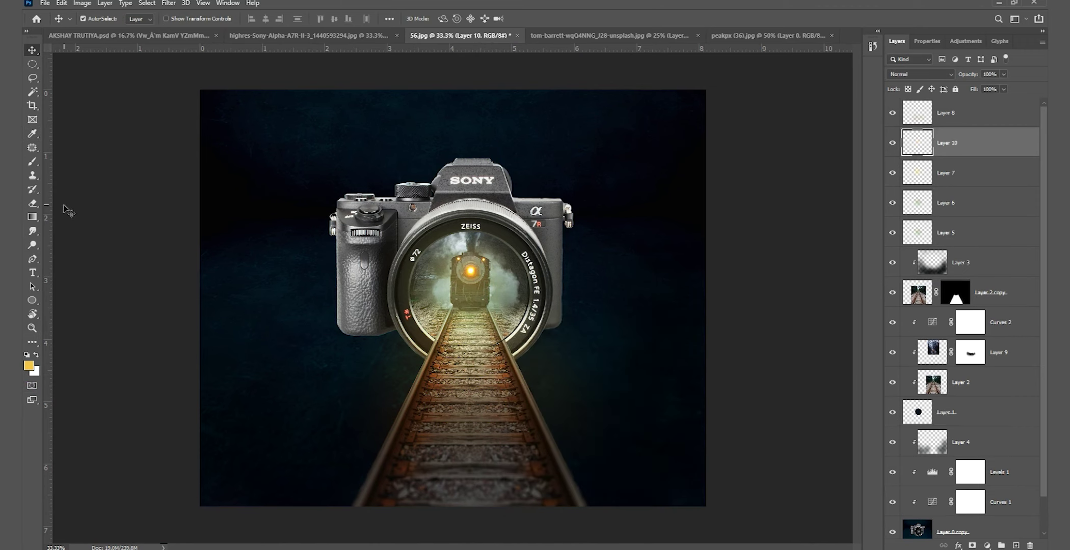
key(b)
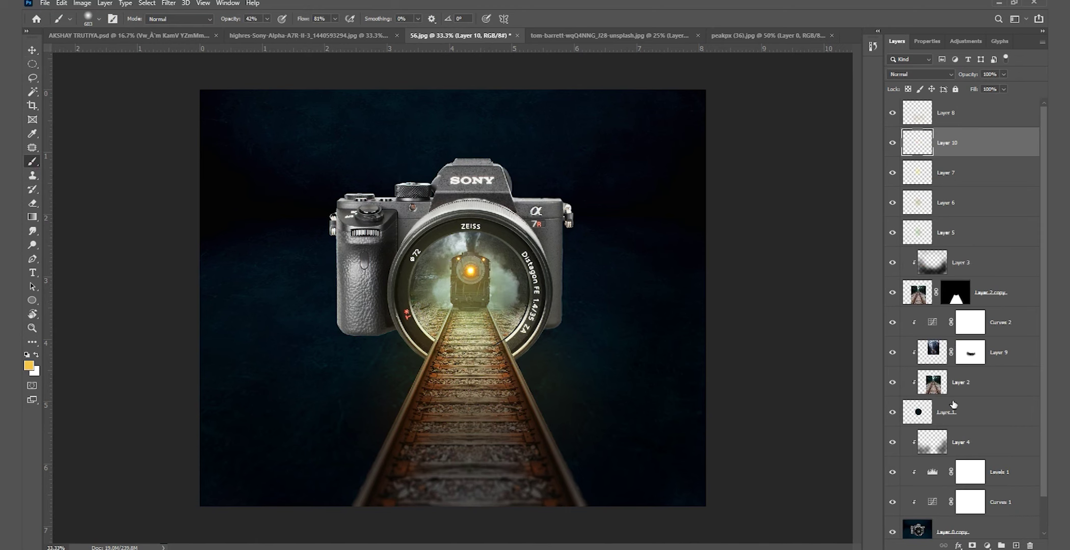
click(1016, 545)
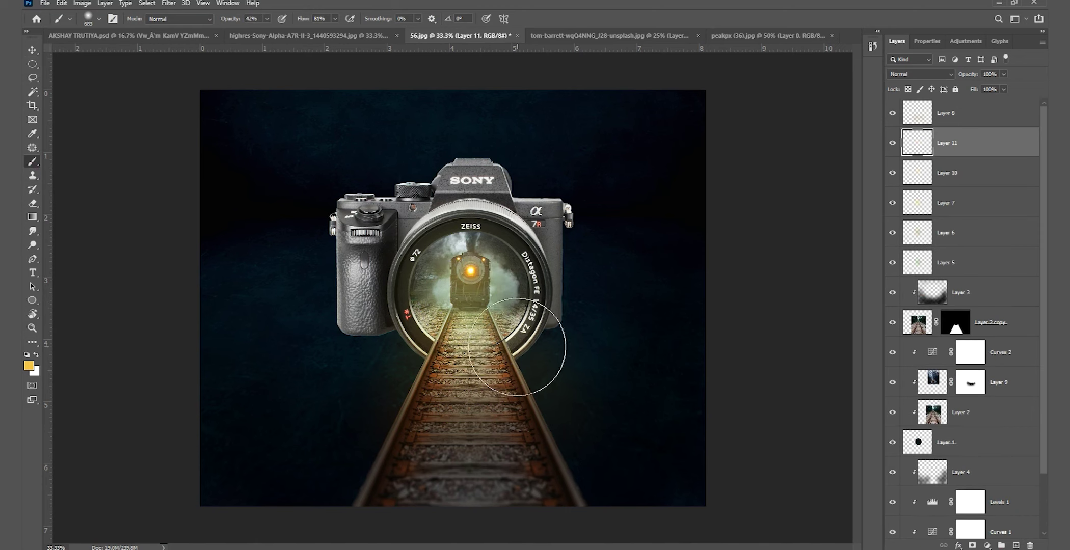
mouse_move(471, 300)
mouse_down()
mouse_move(513, 382)
mouse_move(449, 342)
mouse_up()
drag(464, 277, 403, 428)
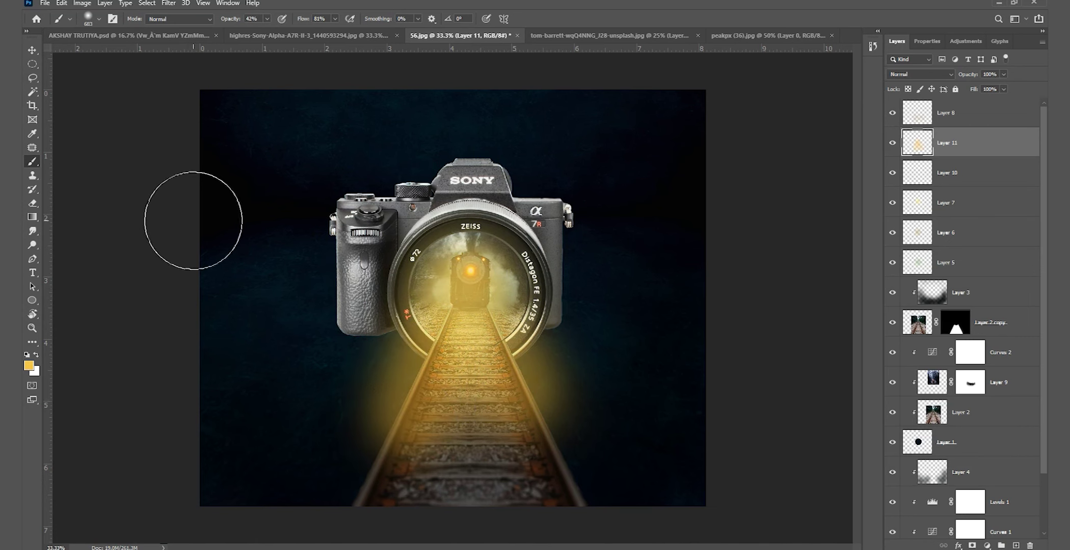
Set the glow layer's blend mode to Overlay
click(923, 75)
key(Down)
key(Down)
key(Down)
key(Down)
key(Down)
key(Down)
key(Down)
key(Up)
key(Down)
key(Down)
key(Down)
key(Down)
key(Down)
key(Down)
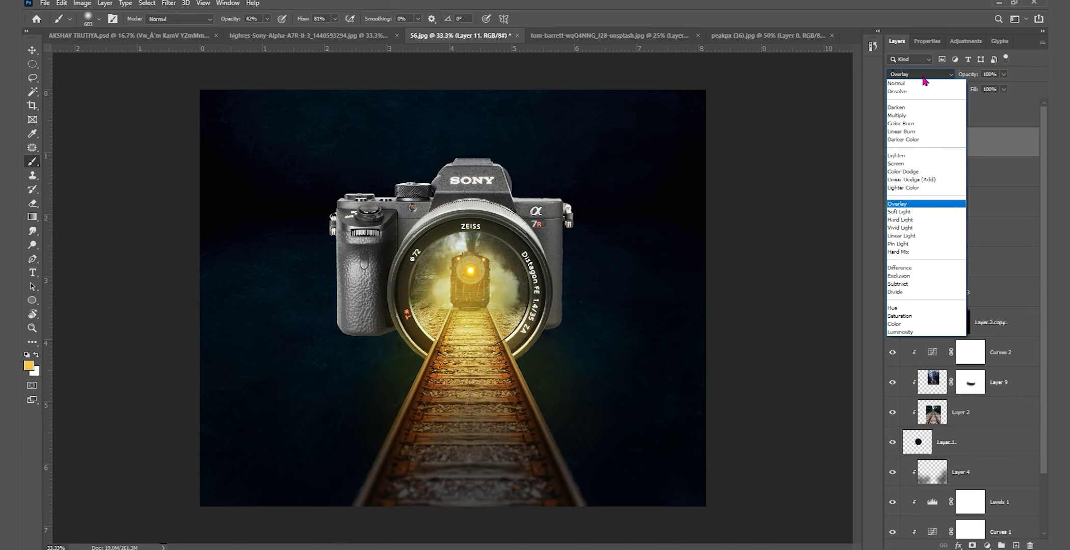
key(Return)
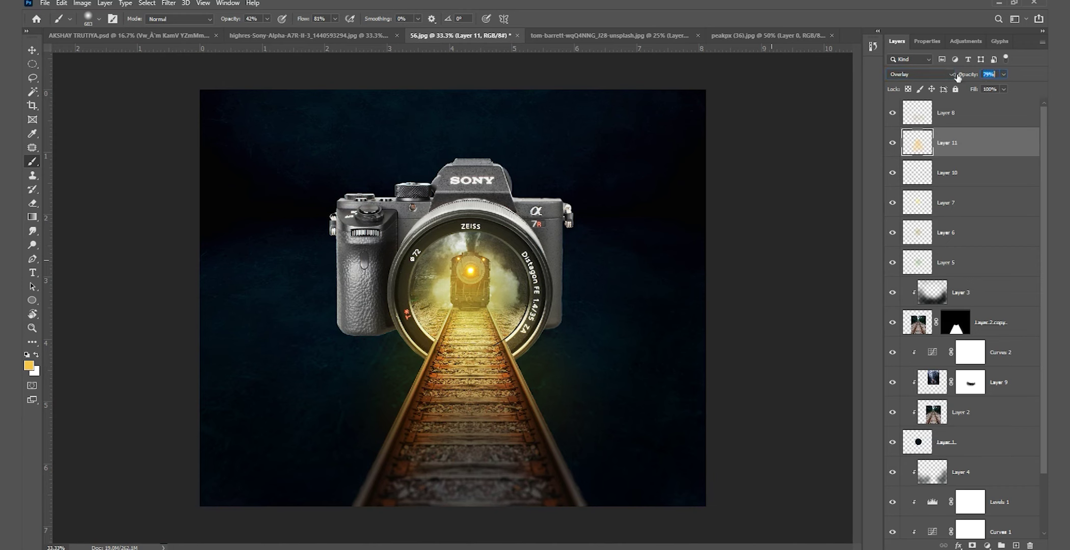
Darken the bottom, left side and top around the camera with a large brush on Layer 4
key(v)
click(978, 295)
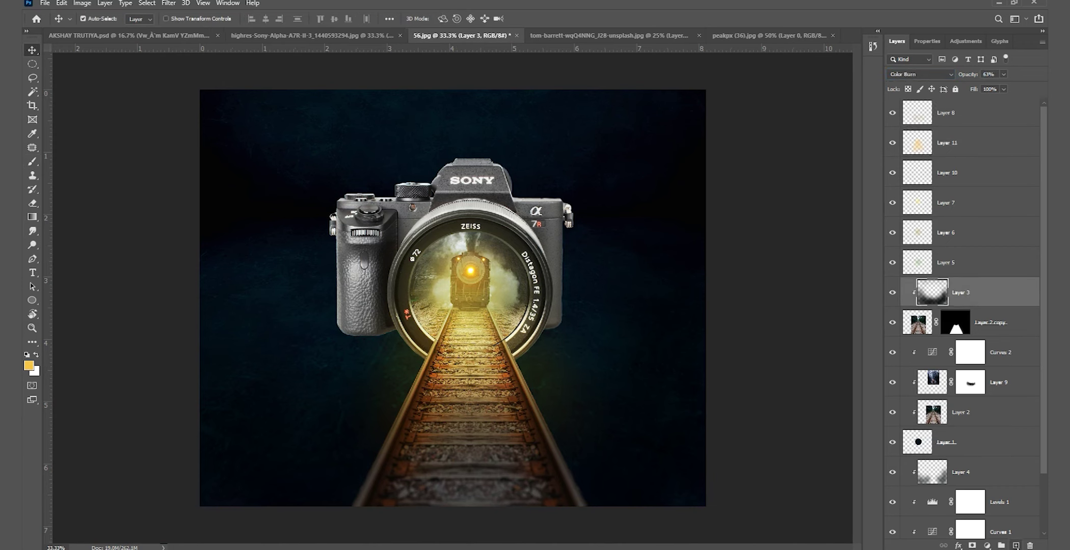
scroll(1001, 474, down, 3)
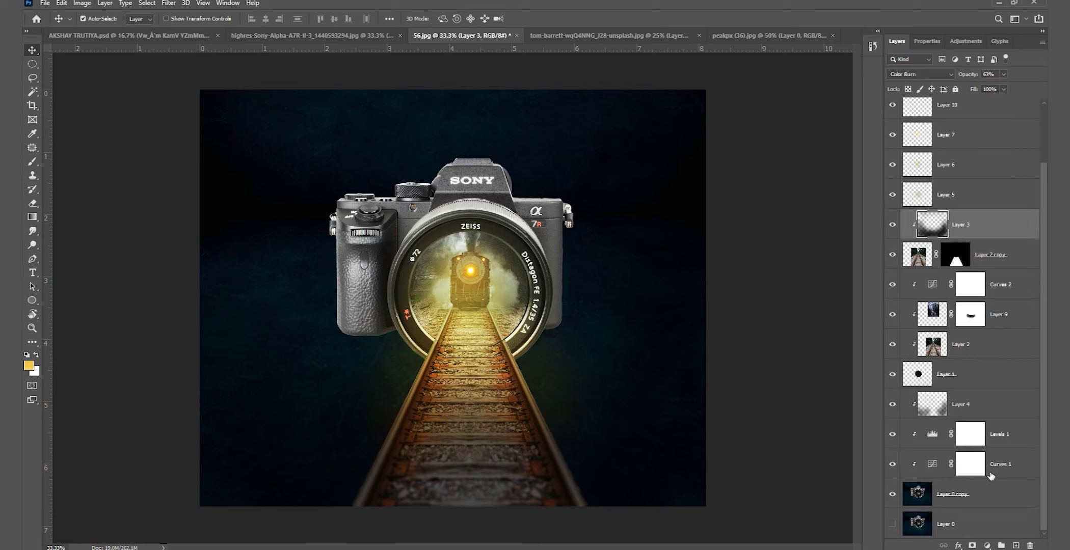
click(984, 408)
click(32, 162)
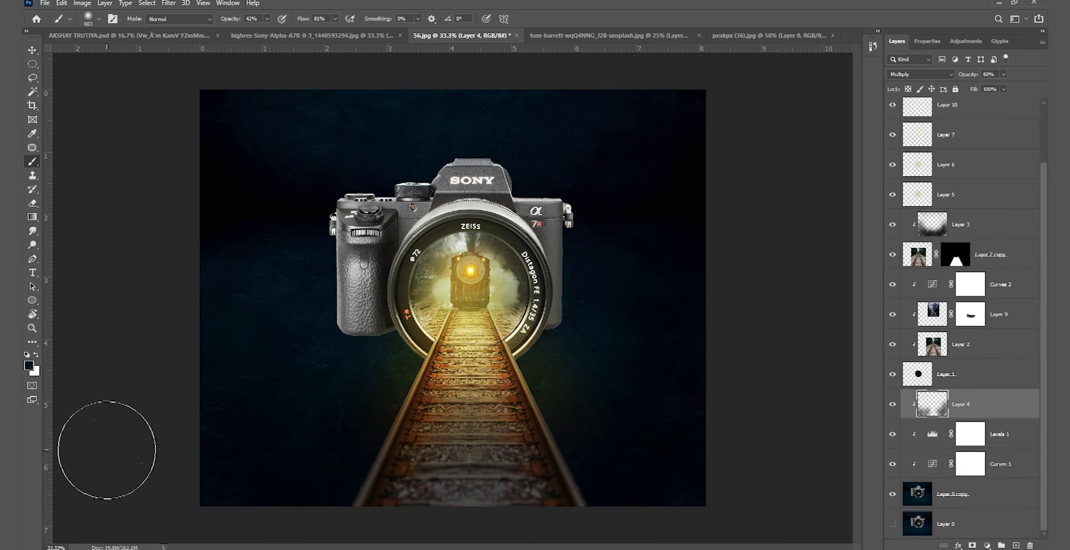
key(bracketright)
key(bracketright)
key(bracketright)
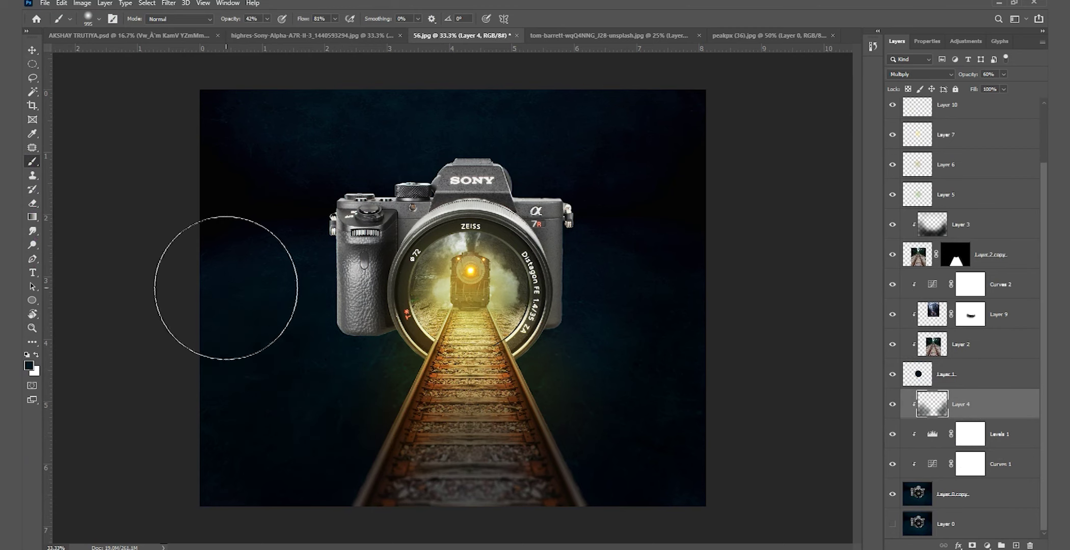
mouse_move(268, 452)
mouse_down()
mouse_move(317, 478)
mouse_move(490, 466)
mouse_move(649, 382)
mouse_move(593, 147)
mouse_up()
mouse_move(317, 77)
mouse_down()
mouse_move(239, 270)
mouse_move(286, 220)
mouse_move(290, 326)
mouse_move(274, 335)
mouse_up()
mouse_move(748, 191)
mouse_down()
mouse_move(625, 305)
mouse_move(473, 158)
mouse_move(645, 198)
mouse_move(346, 179)
mouse_move(279, 323)
mouse_move(302, 401)
mouse_move(351, 418)
mouse_move(622, 334)
mouse_move(592, 469)
mouse_move(424, 514)
mouse_up()
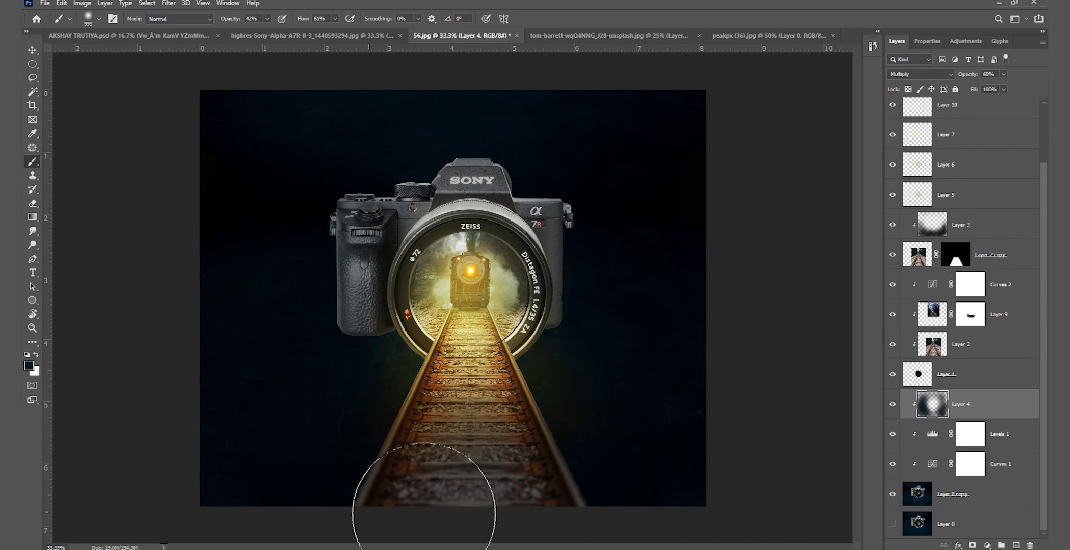
Start an Iris Blur on the track copy and widen its ellipse around the camera
click(32, 51)
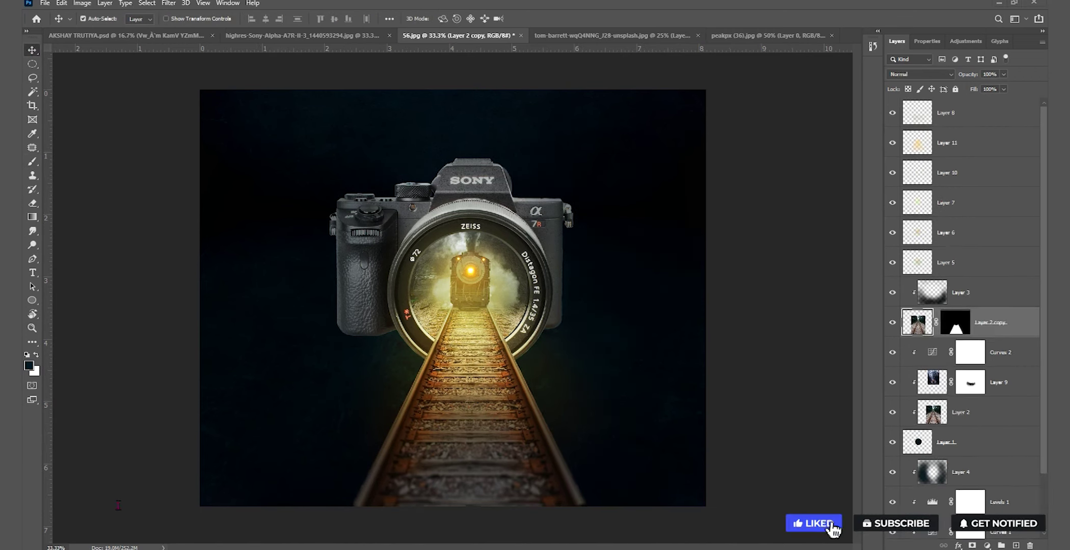
click(168, 3)
mouse_move(186, 133)
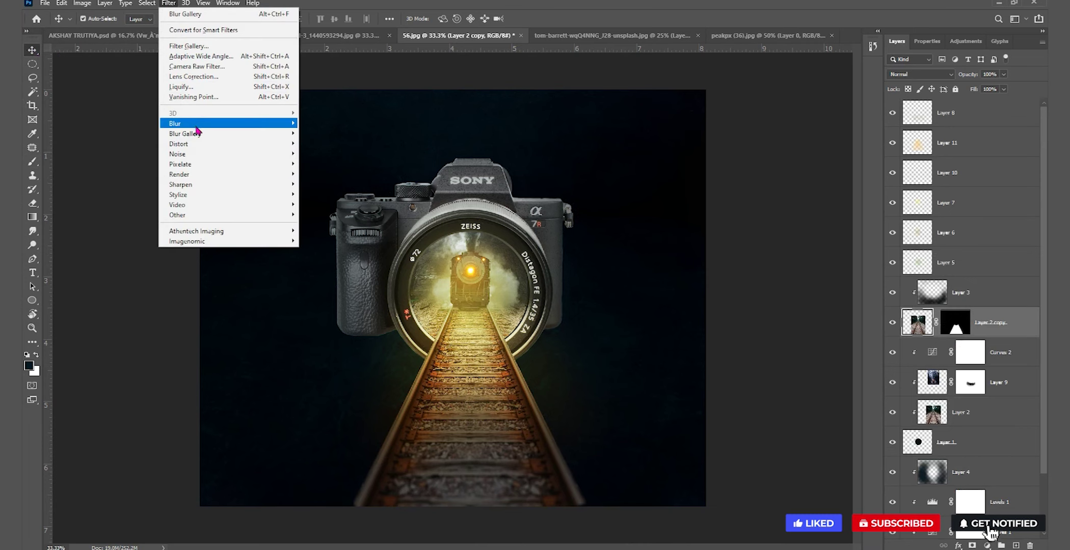
click(319, 144)
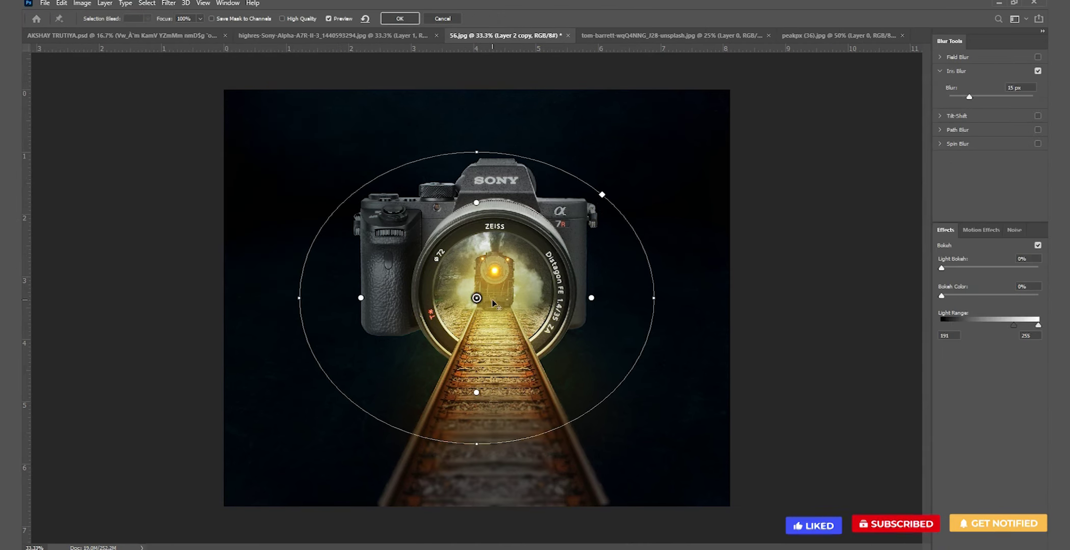
drag(475, 152, 499, 110)
drag(474, 455, 476, 479)
drag(493, 414, 492, 435)
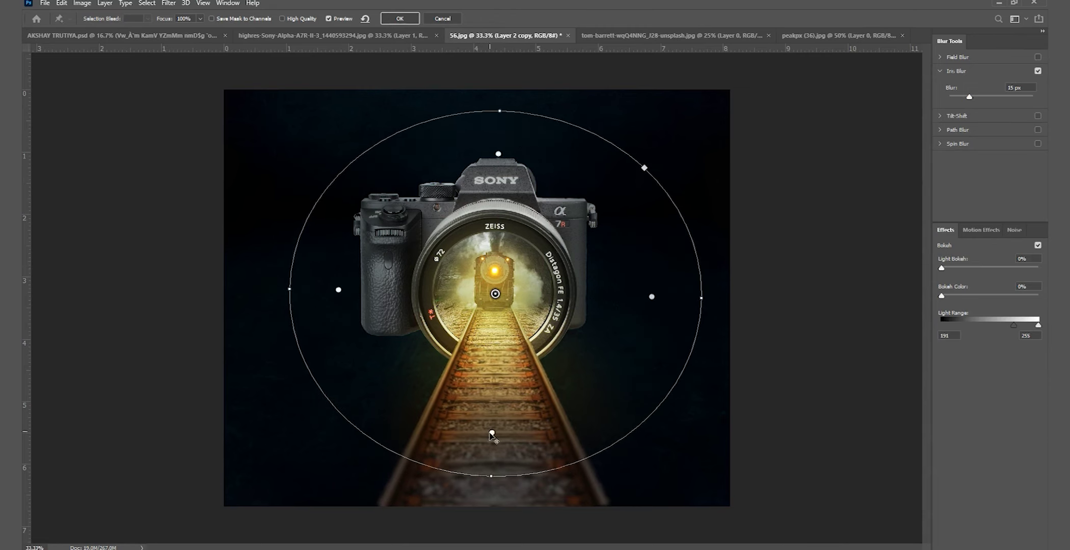
drag(491, 477, 490, 498)
drag(509, 382, 509, 380)
Add an extra blur pin, adjust the Blur Gallery panels, and apply the 35 px Iris Blur
click(720, 177)
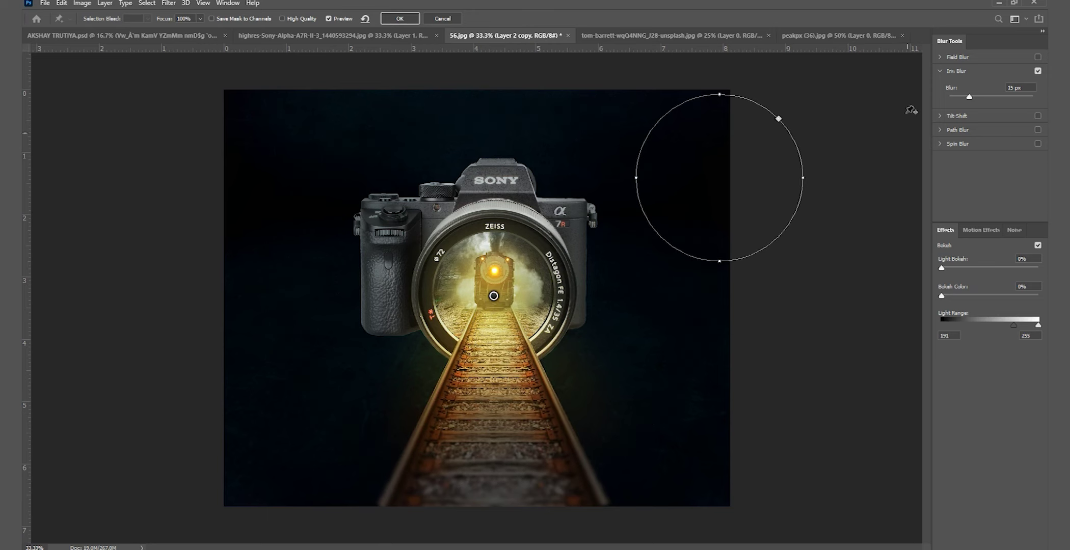
double_click(945, 230)
right_click(949, 41)
click(958, 46)
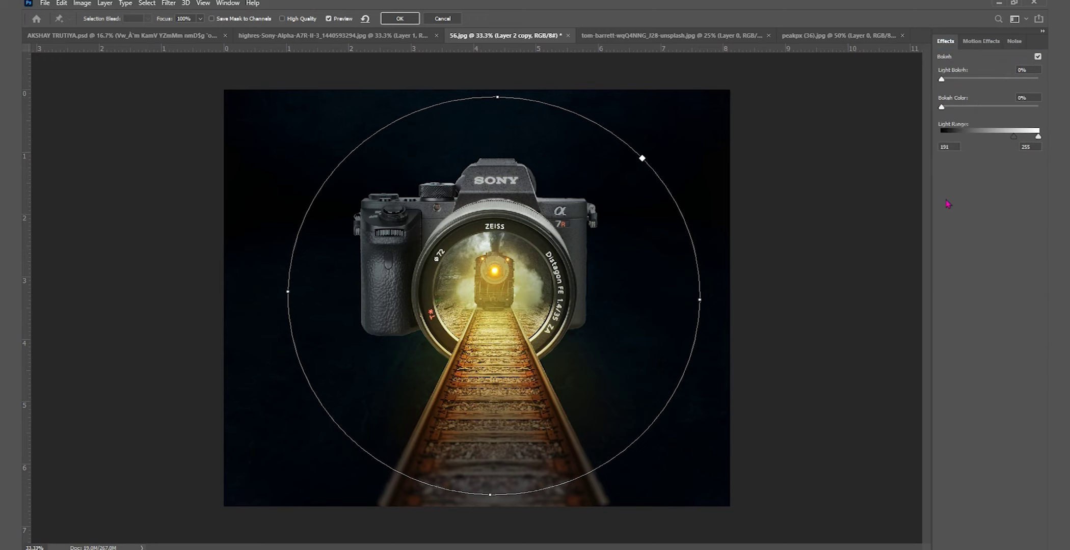
click(976, 46)
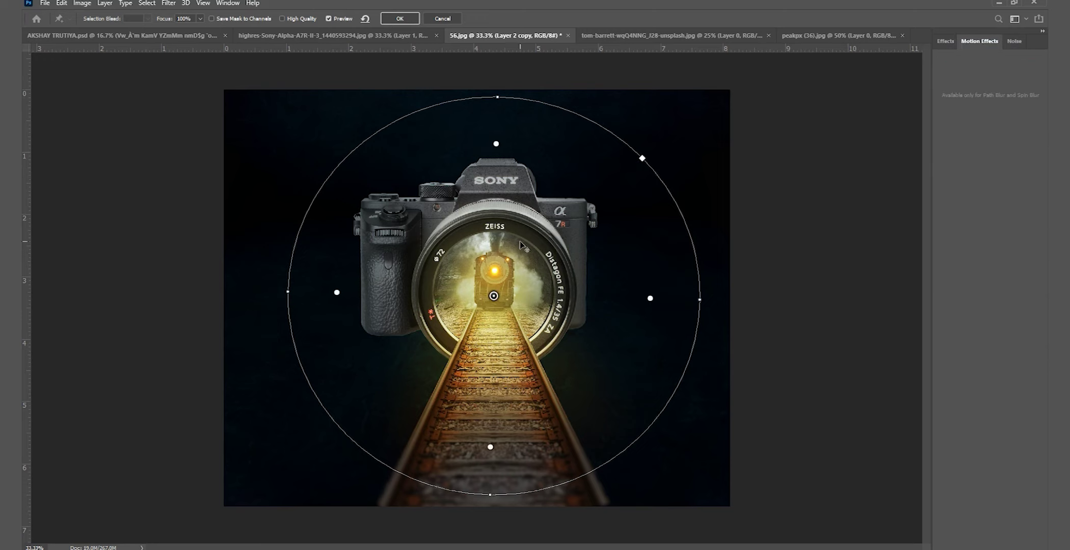
click(400, 19)
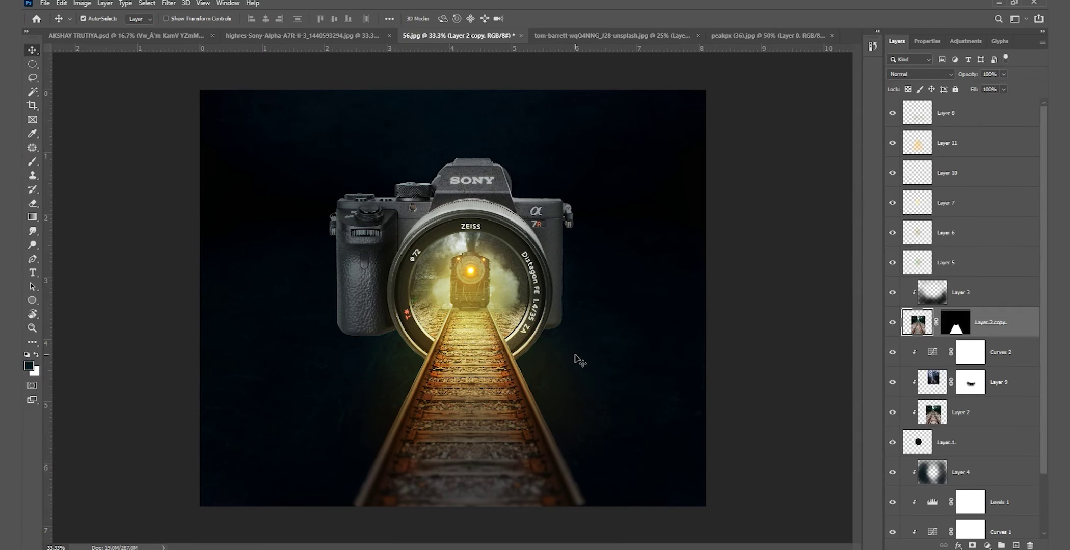
Review the layer stack, trying a selection from Layer 3 down to Layer 0 copy
click(893, 324)
click(893, 323)
scroll(518, 326, up, 1)
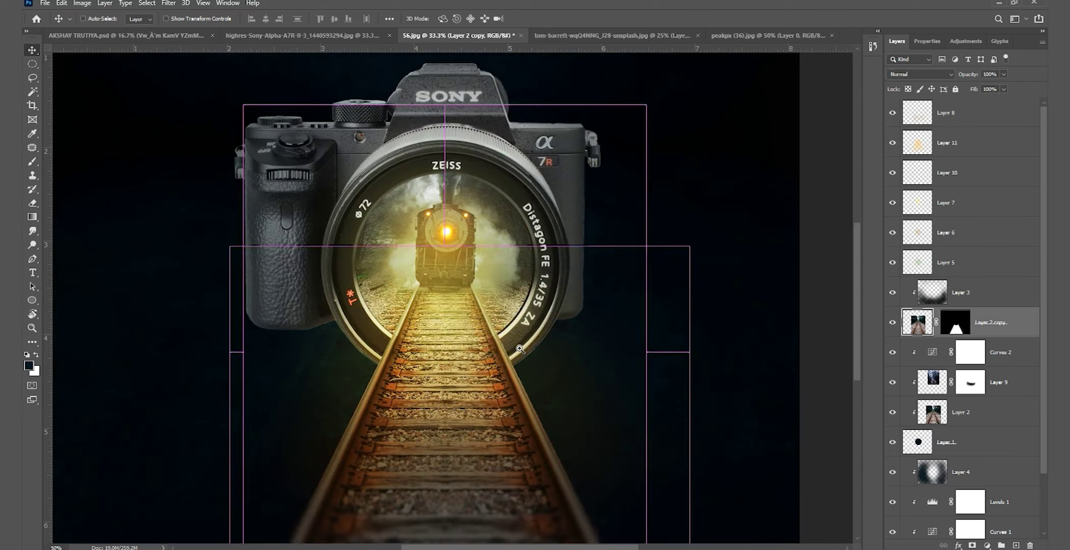
scroll(505, 345, down, 1)
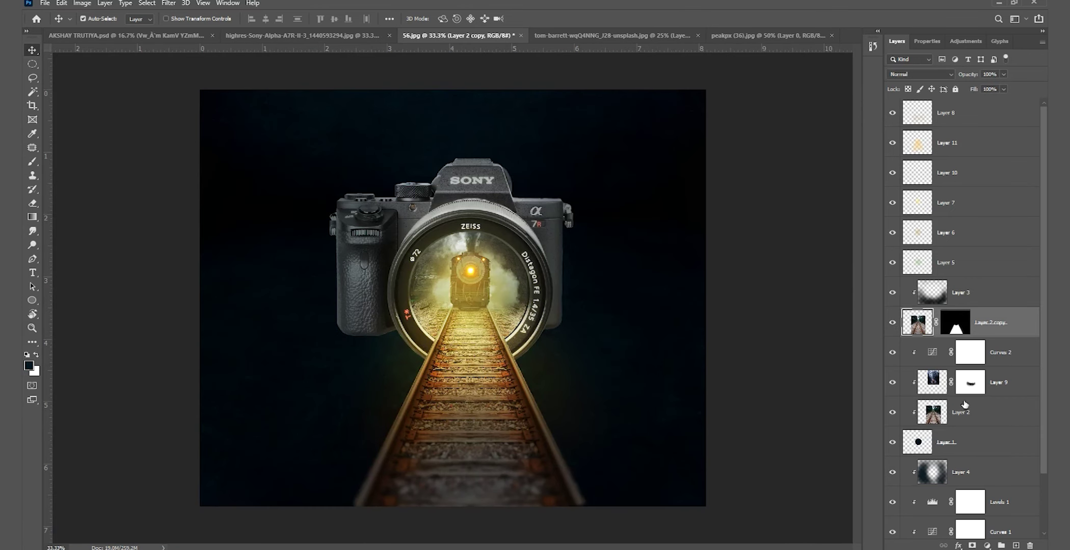
click(960, 293)
scroll(972, 428, down, 2)
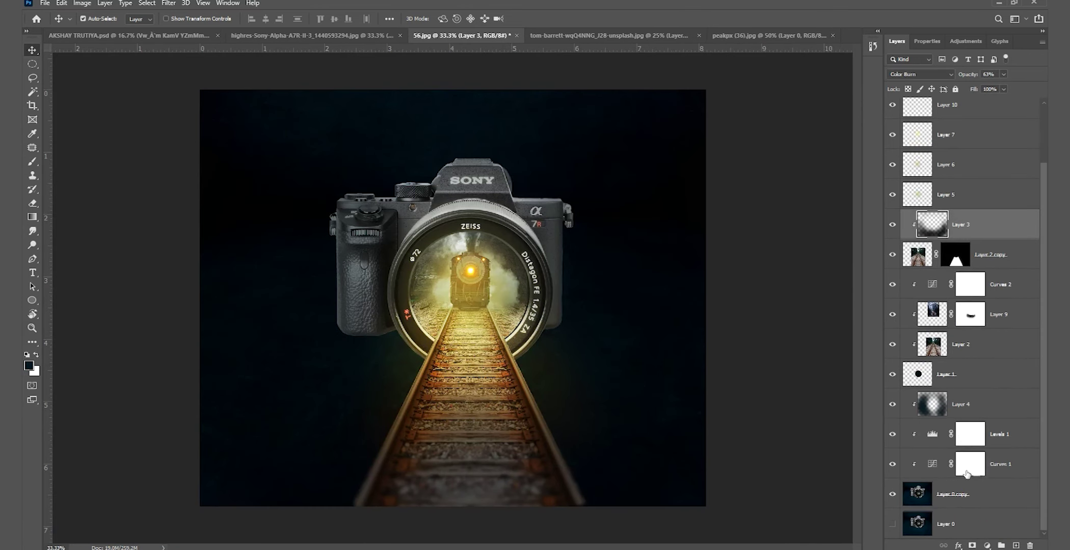
shift+click(969, 497)
scroll(981, 390, up, 2)
click(968, 473)
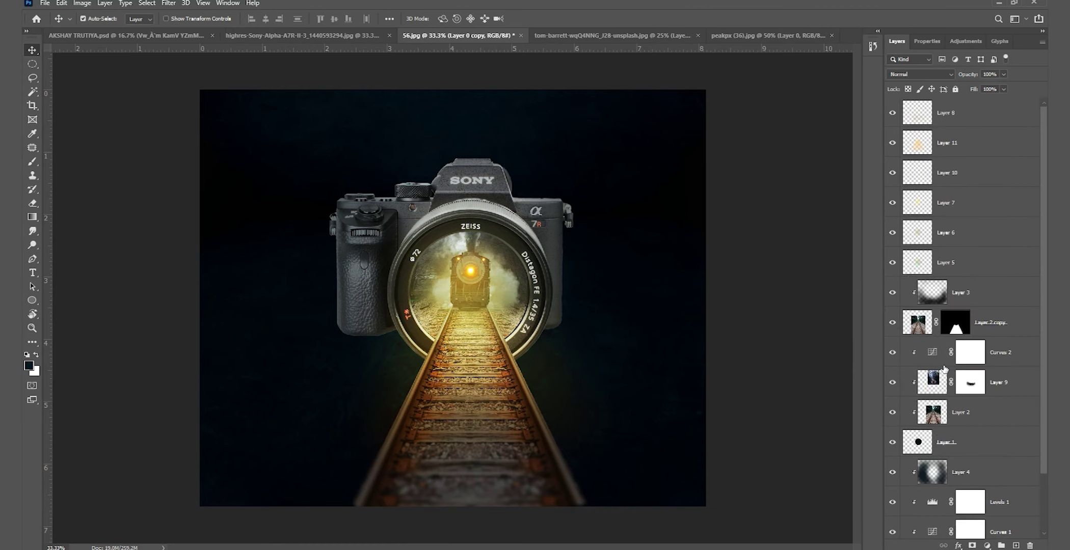
Group Layers 8–5 into Group 1 and Layer 3 with Layer 2 copy into Group 2
click(978, 113)
shift+click(966, 273)
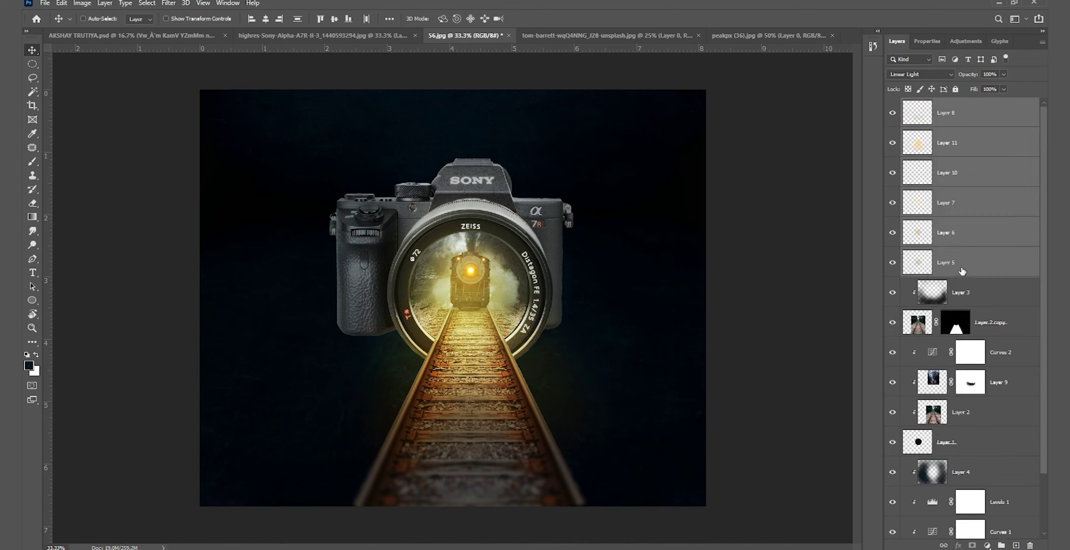
key(ctrl+g)
click(962, 135)
shift+click(989, 166)
key(ctrl+g)
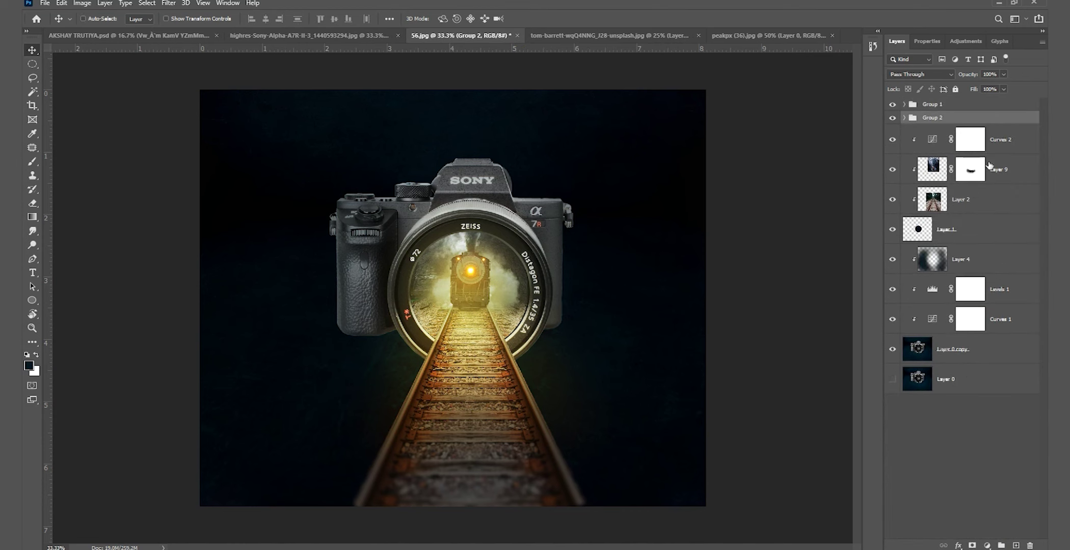
Group Curves 2 to Layer 1 as Group 3, Layer 4 to Layer 0 copy as Group 4, then select all groups
click(987, 144)
shift+click(987, 232)
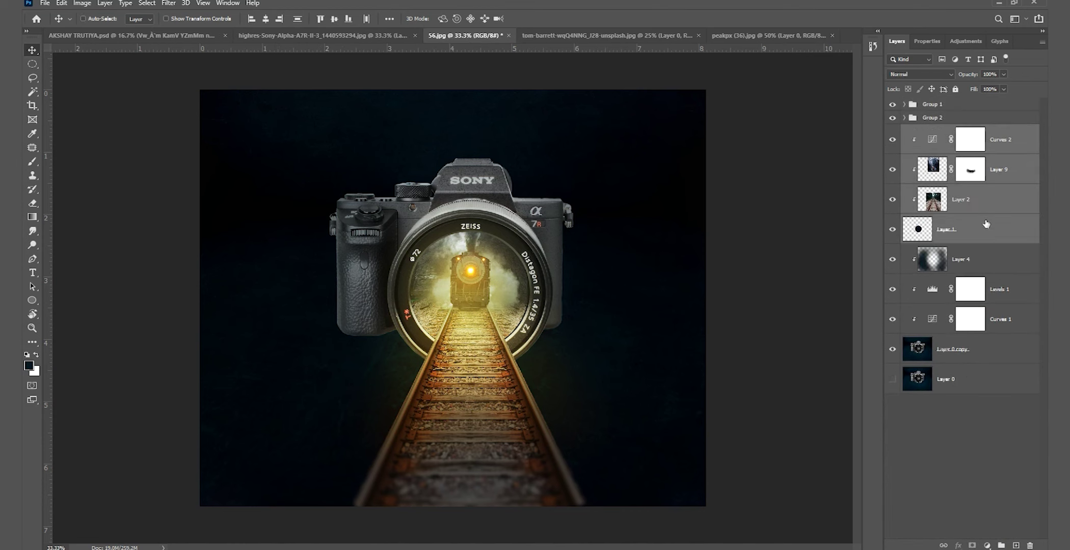
key(ctrl+g)
click(978, 163)
shift+click(974, 239)
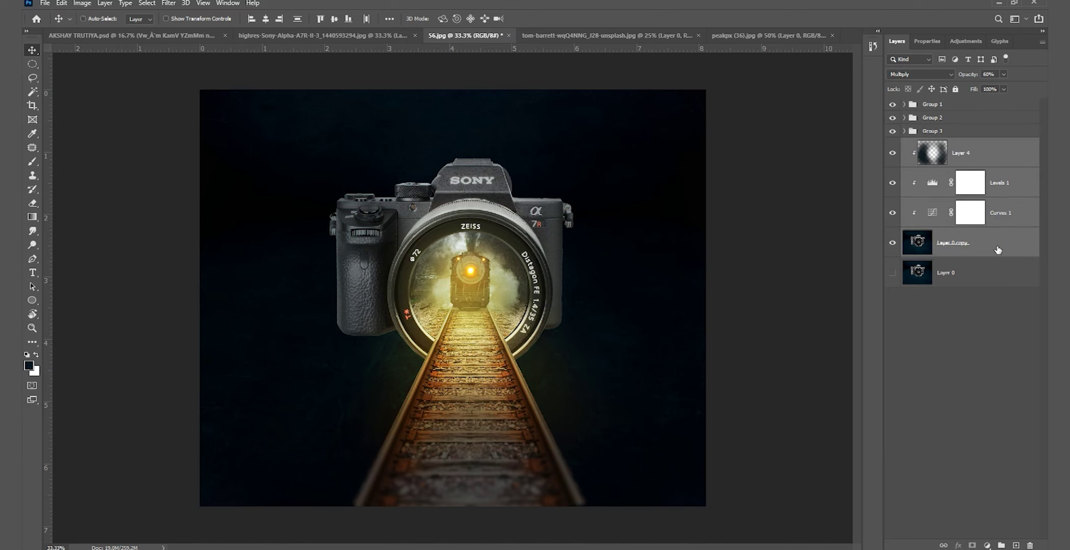
key(ctrl+g)
shift+click(951, 109)
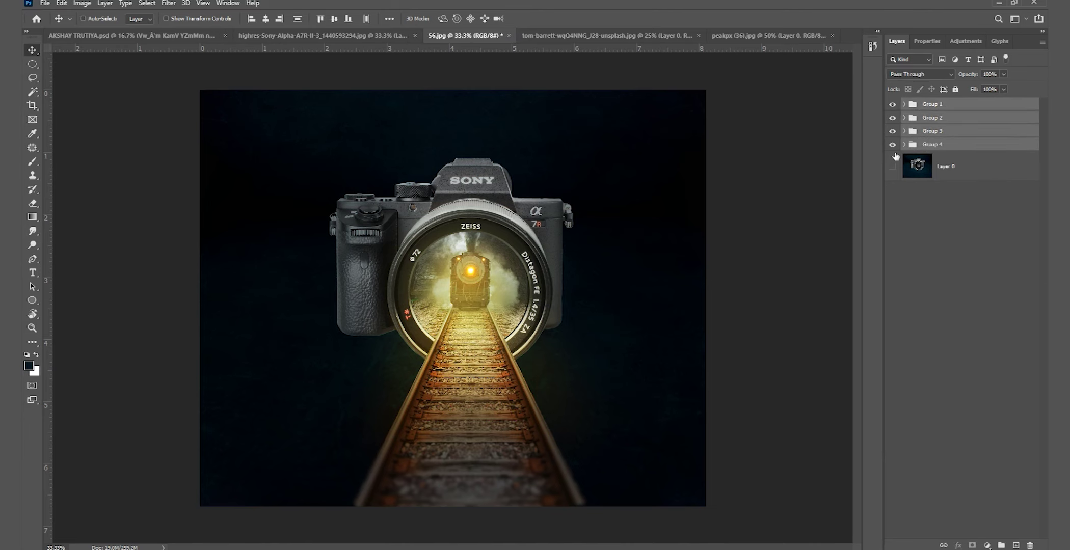
key(ctrl+t)
Scale the whole composition to about 110.45% and raise it slightly
drag(718, 257, 658, 298)
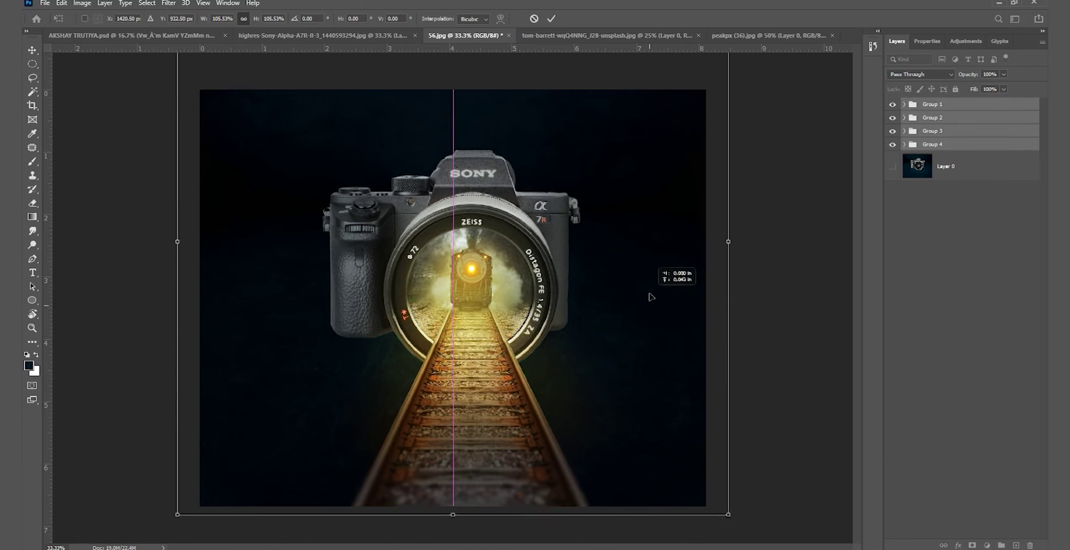
drag(729, 243, 742, 232)
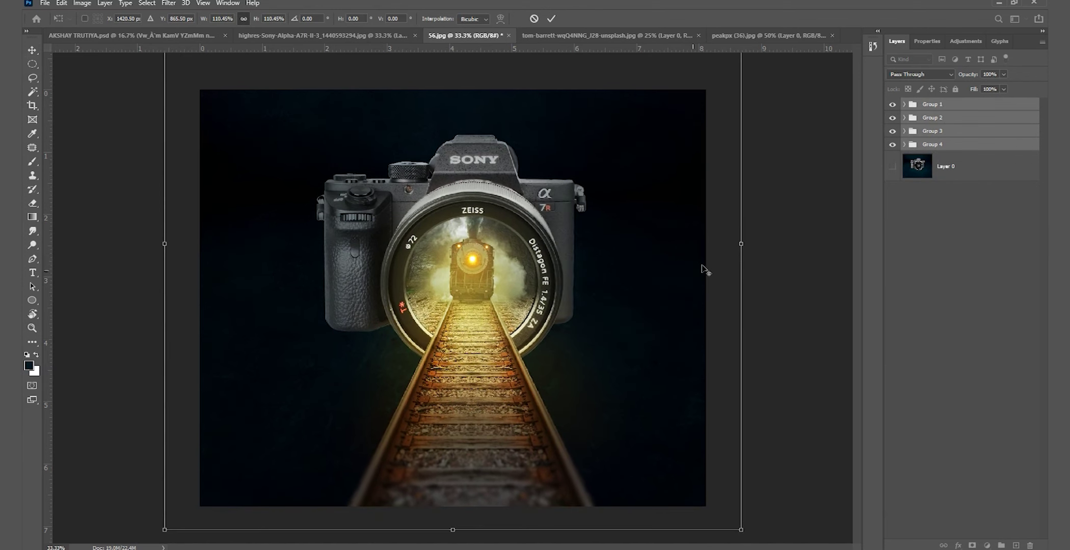
key(Return)
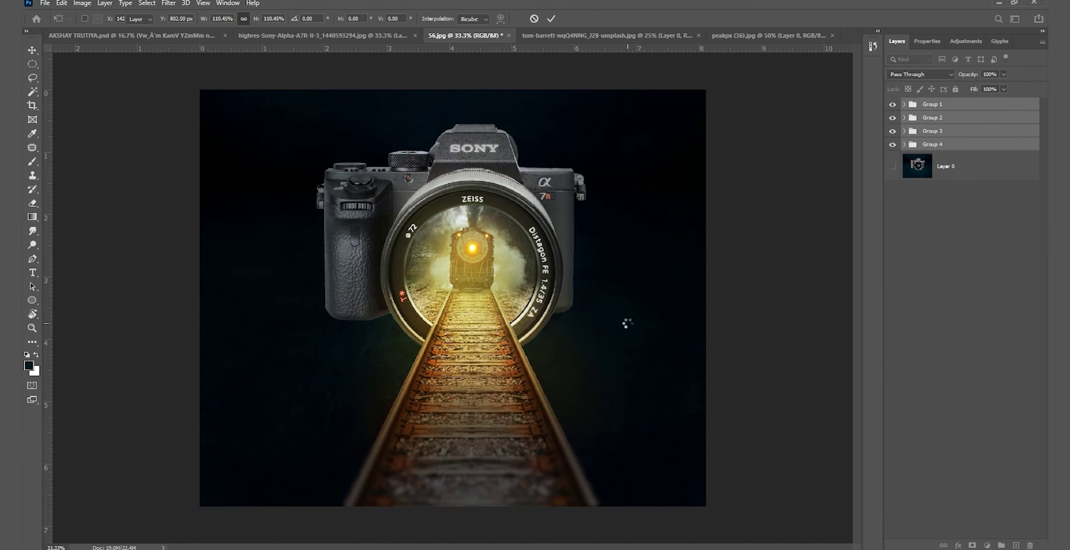
Crop the canvas narrower on both left and right sides
key(c)
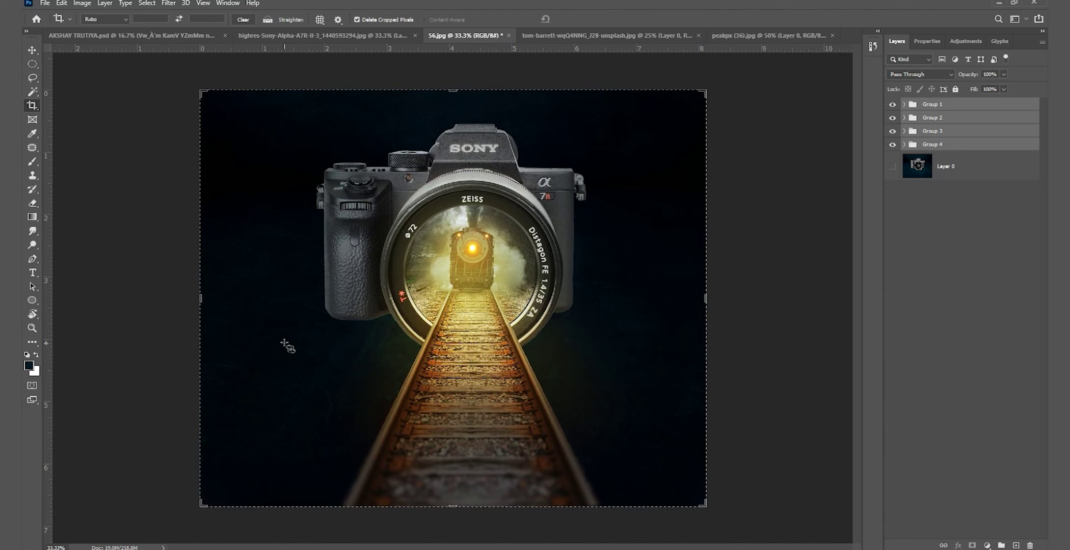
drag(198, 300, 219, 300)
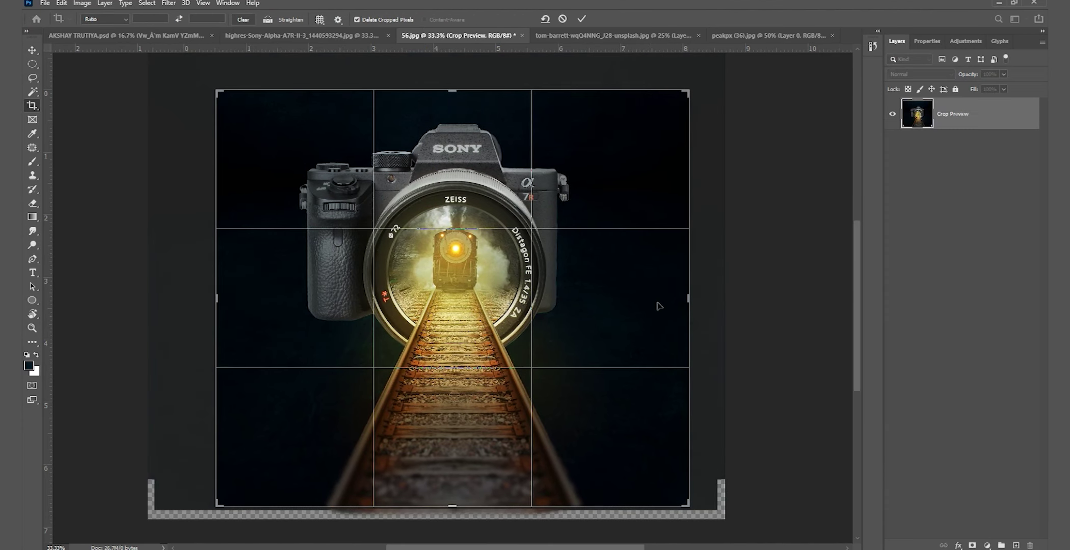
drag(694, 300, 677, 300)
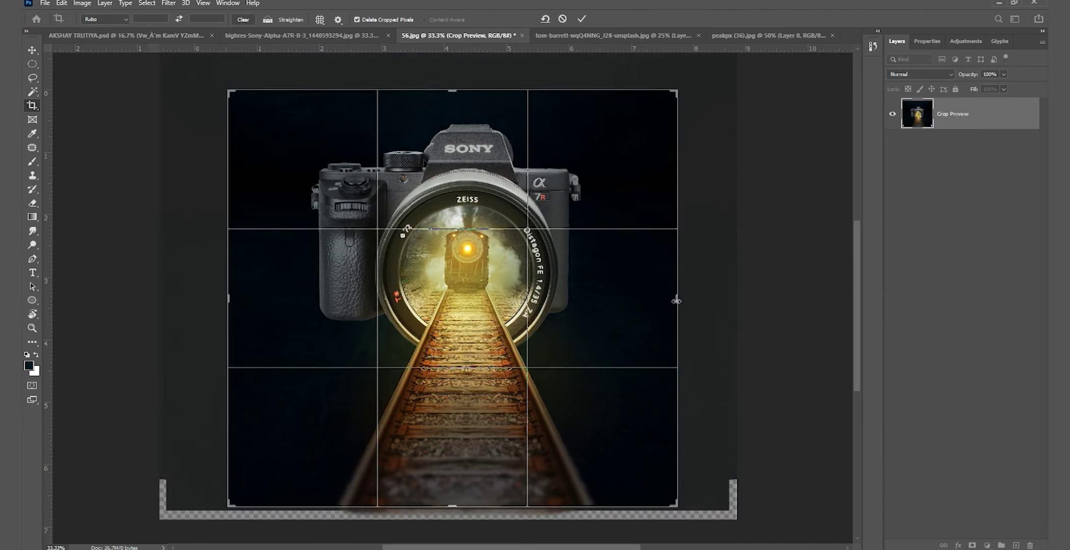
key(Return)
Check Layer 4 inside Group 4, then reselect all four groups and transform them
click(32, 50)
click(578, 233)
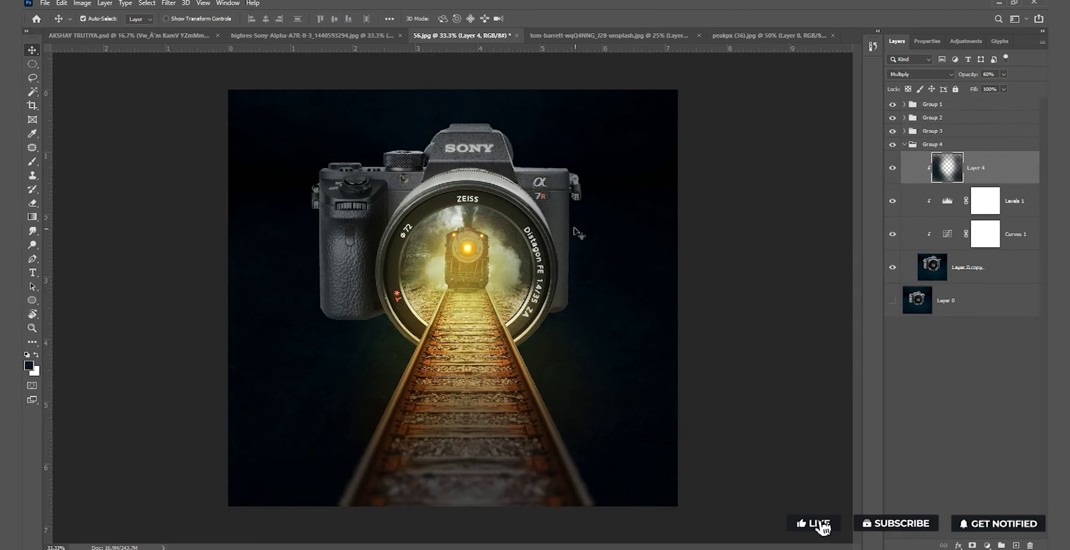
click(904, 144)
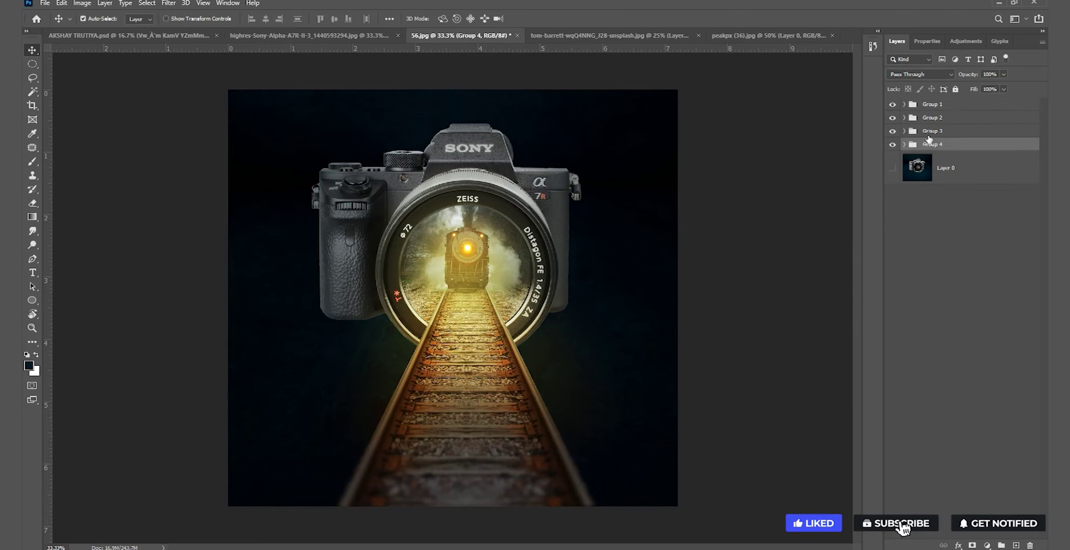
click(928, 105)
shift+click(921, 148)
key(ctrl+t)
drag(498, 307, 499, 301)
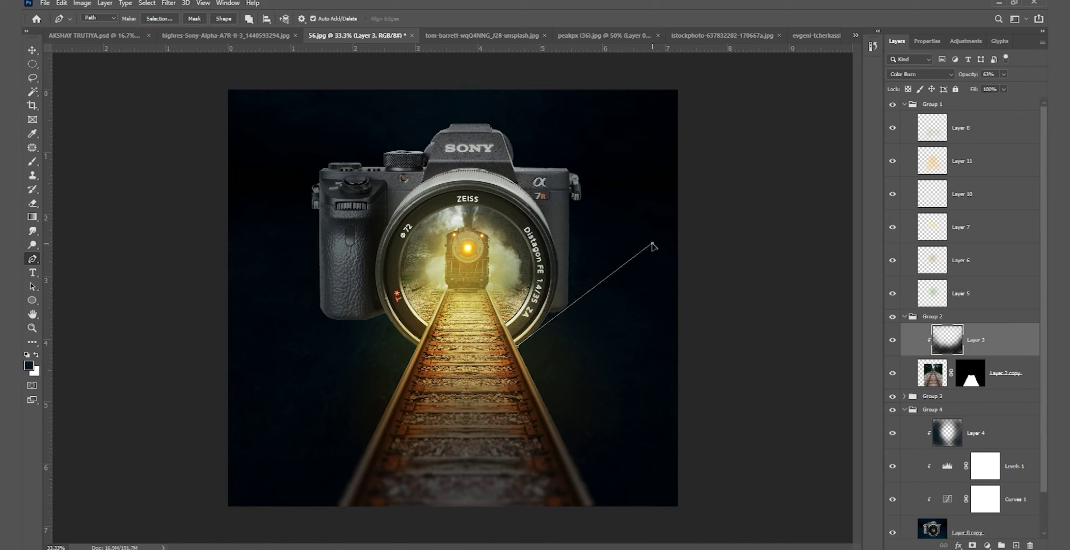
Trace a wedge out from the lens with the Pen tool and load it as a selection on a new layer
click(688, 68)
click(366, 77)
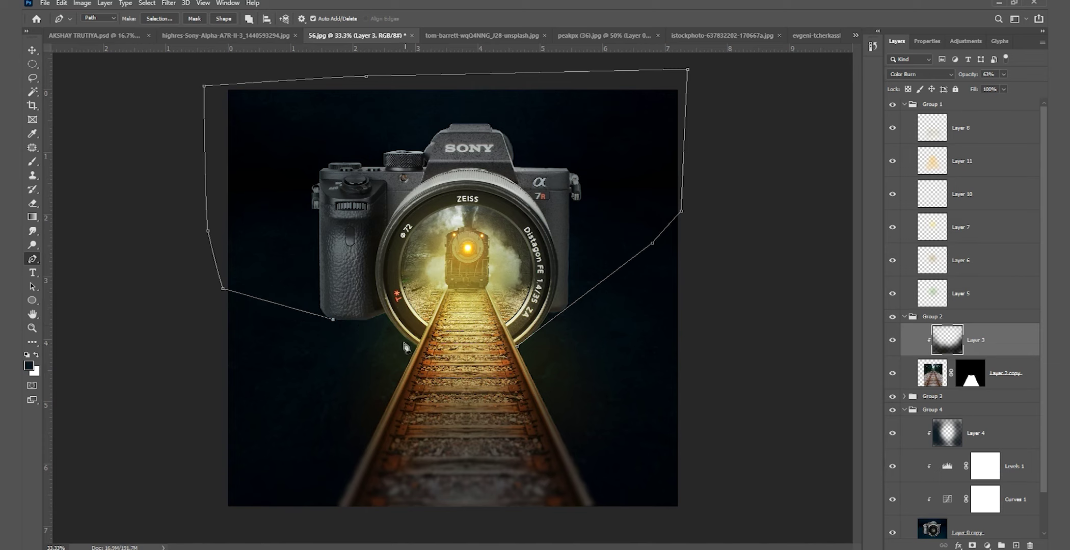
click(1018, 546)
key(ctrl+Return)
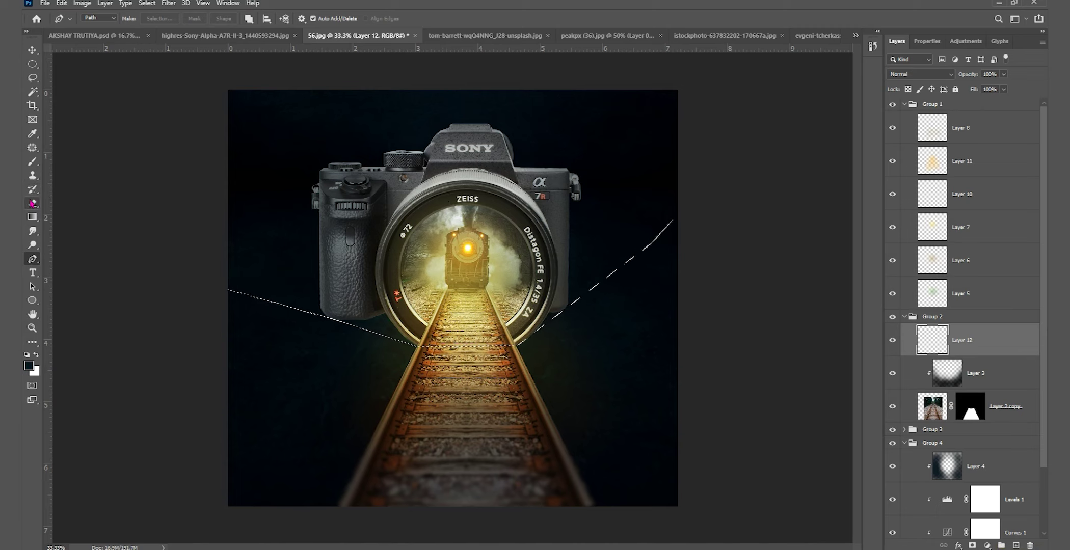
Fill the wedge selection with near-black soft brush strokes, then deselect
click(32, 162)
mouse_move(578, 323)
mouse_down()
mouse_move(610, 298)
mouse_move(594, 286)
mouse_up()
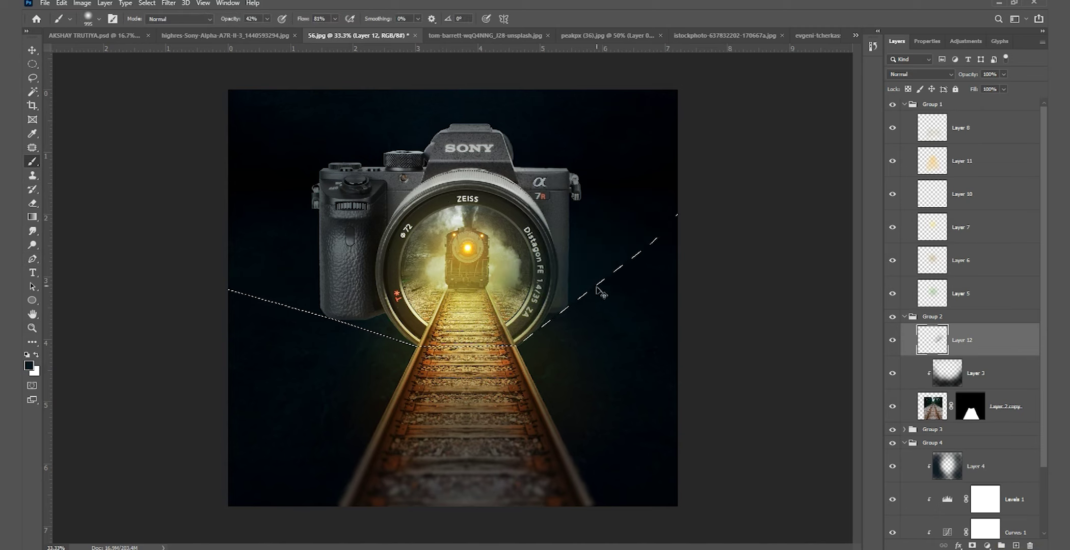
drag(573, 203, 614, 263)
click(29, 365)
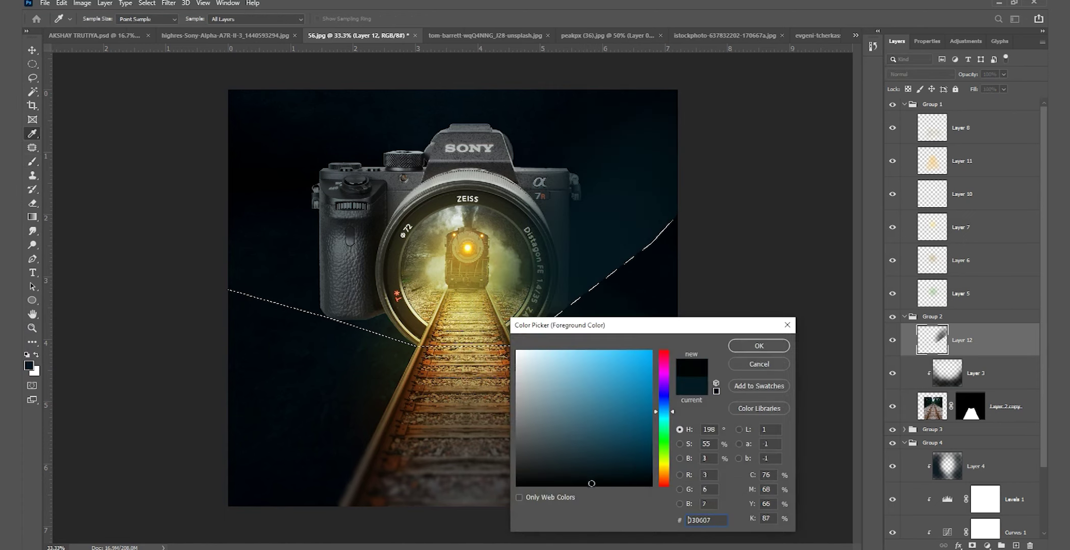
click(741, 365)
key(b)
mouse_move(579, 340)
mouse_down()
mouse_move(311, 314)
mouse_move(418, 357)
mouse_up()
key(v)
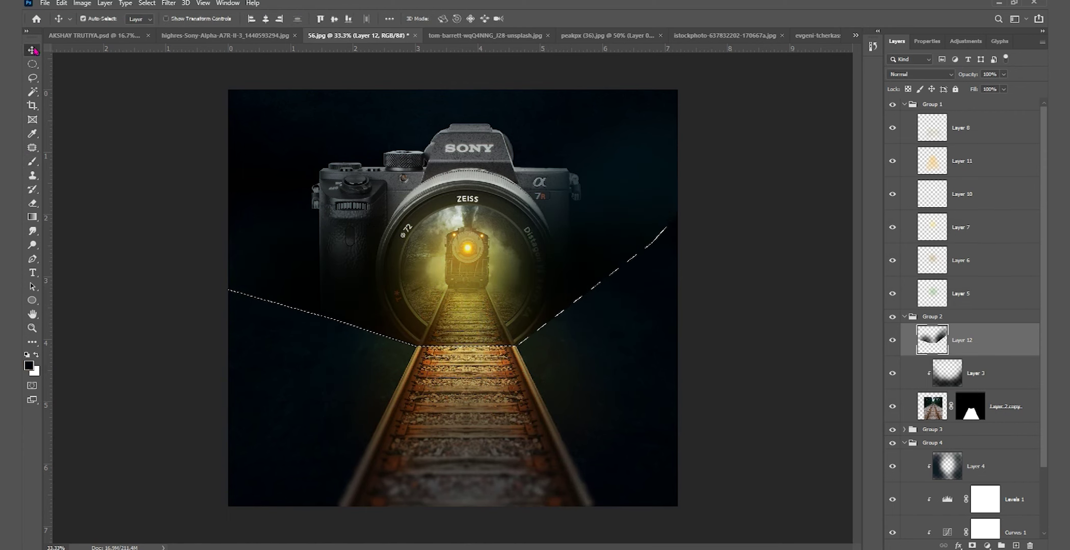
key(ctrl+d)
Move Layer 12 below Curves 1 and mask it off the camera grip and lens ring
drag(974, 344, 971, 482)
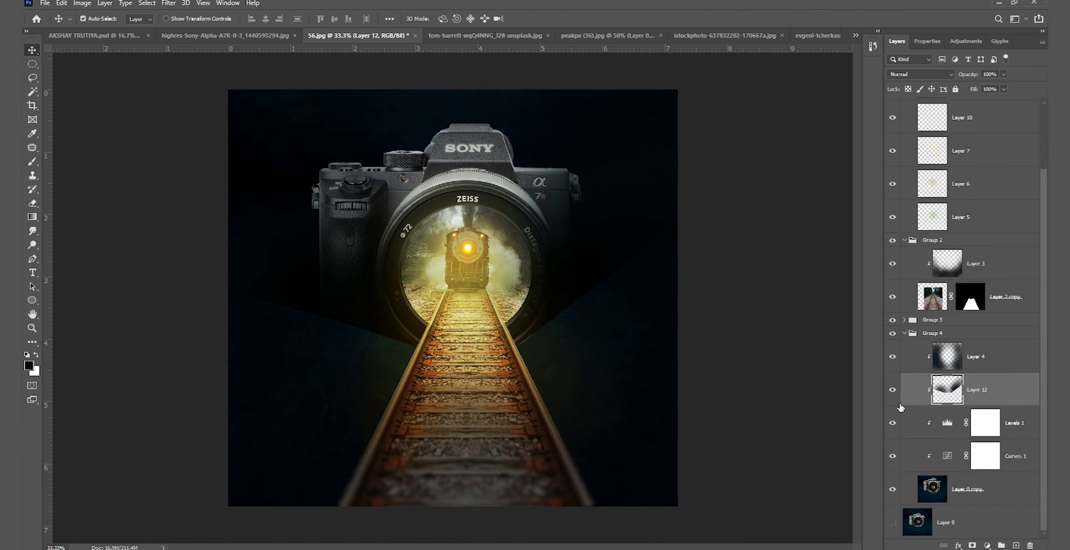
drag(974, 396, 976, 461)
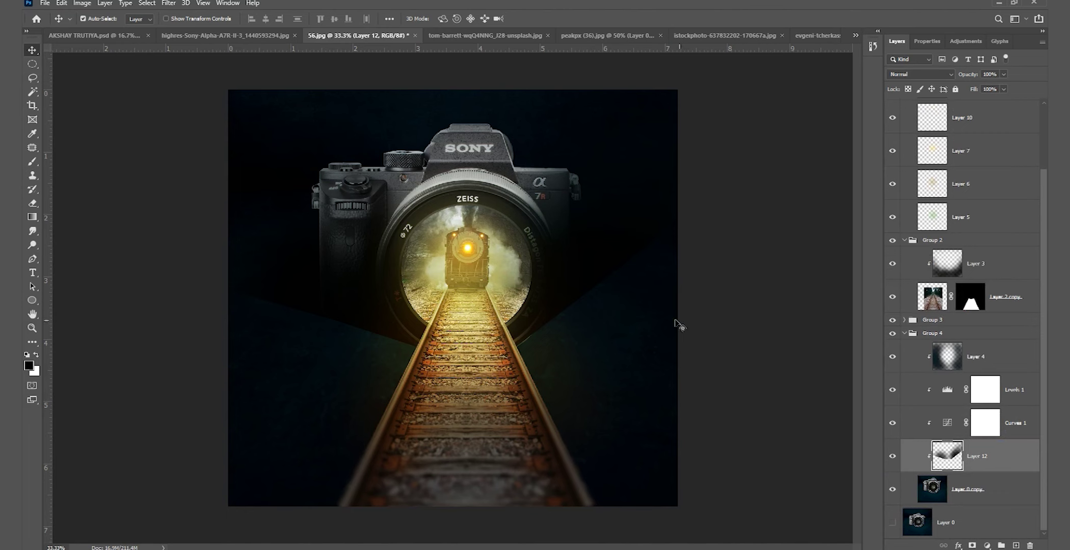
click(971, 546)
key(b)
drag(382, 246, 291, 243)
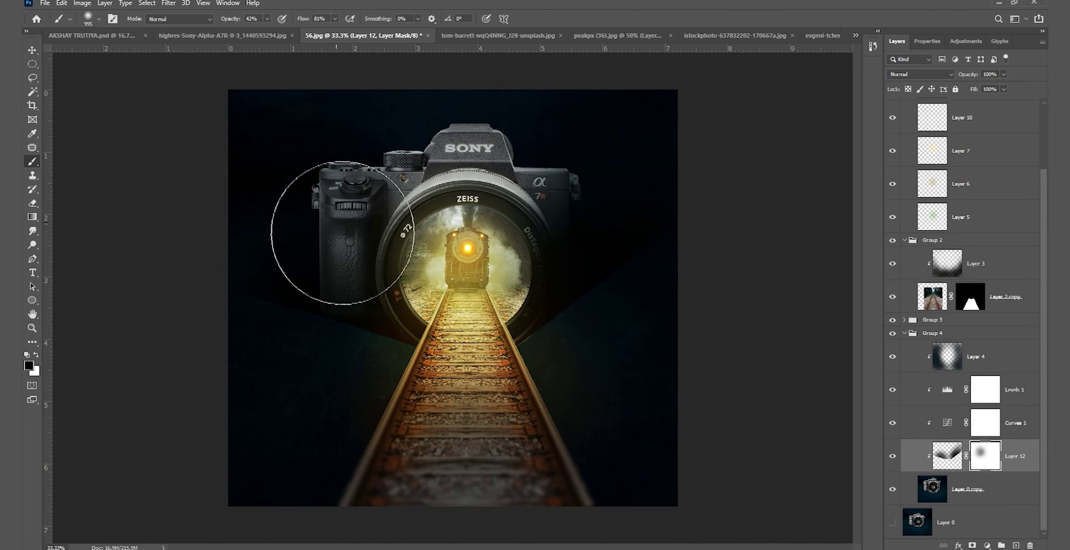
drag(510, 229, 585, 251)
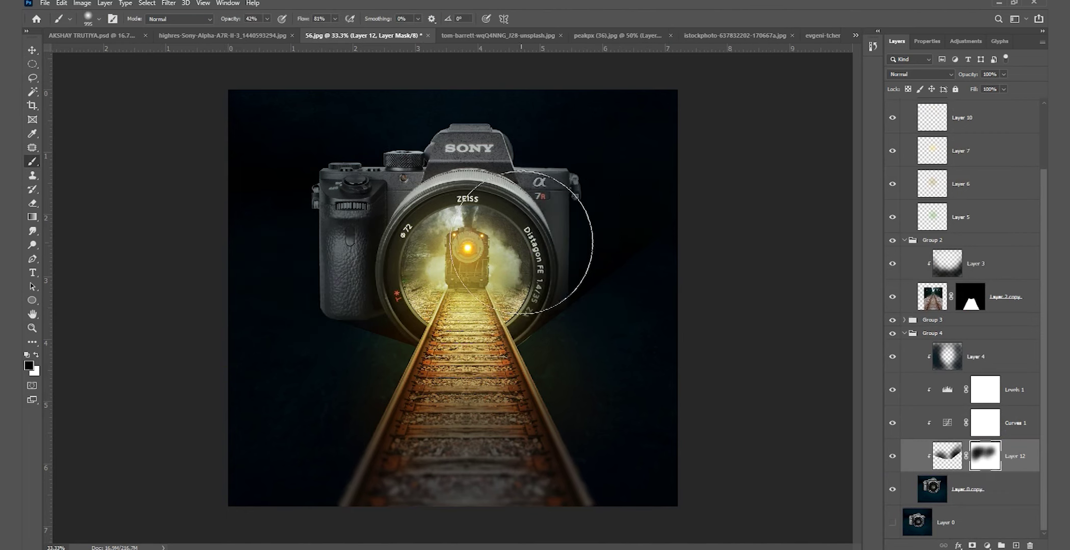
drag(403, 306, 469, 418)
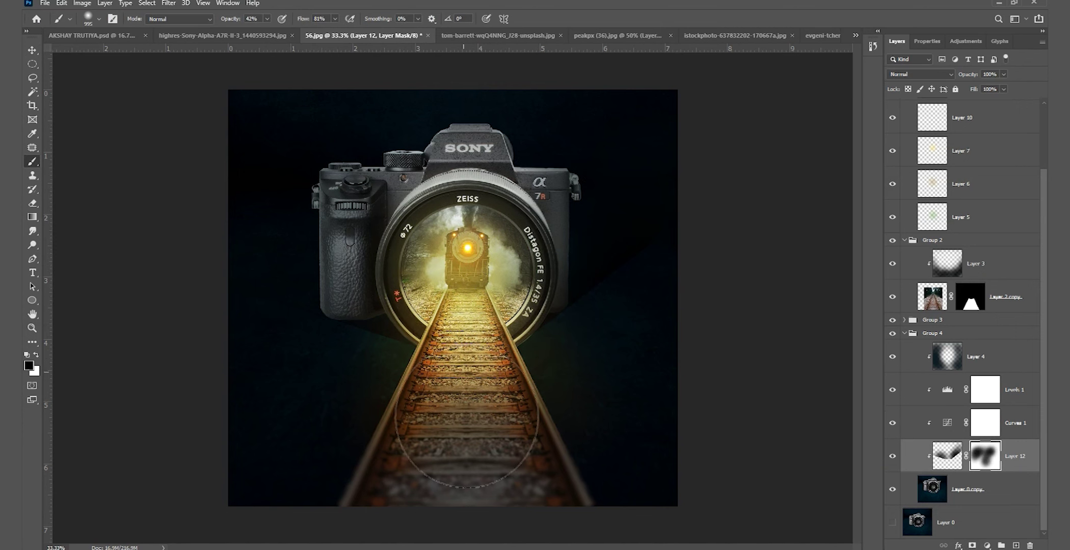
Scale the shadow up to about 125% and shift it higher
key(ctrl+t)
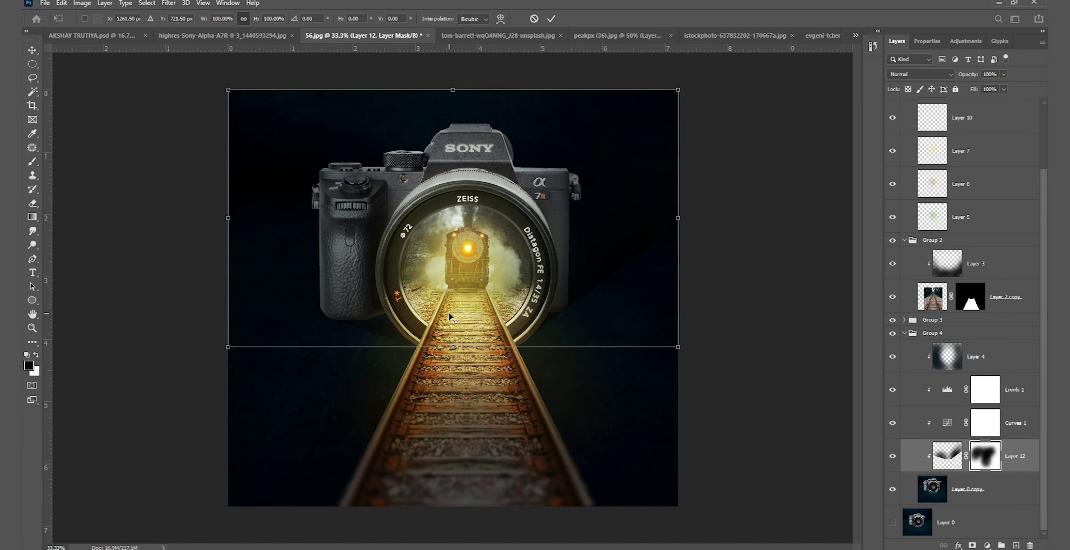
drag(452, 88, 451, 57)
drag(492, 296, 491, 260)
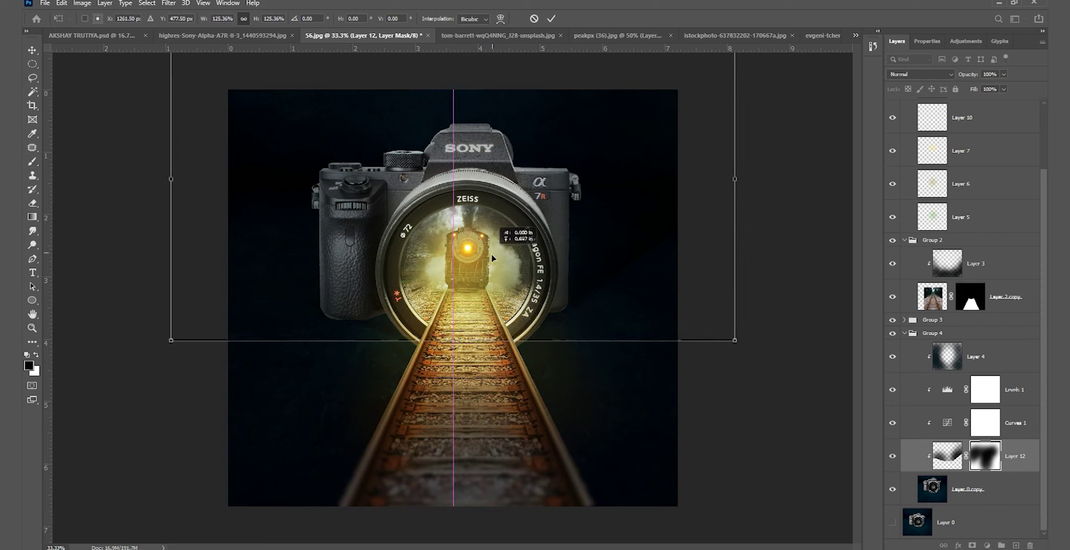
key(Return)
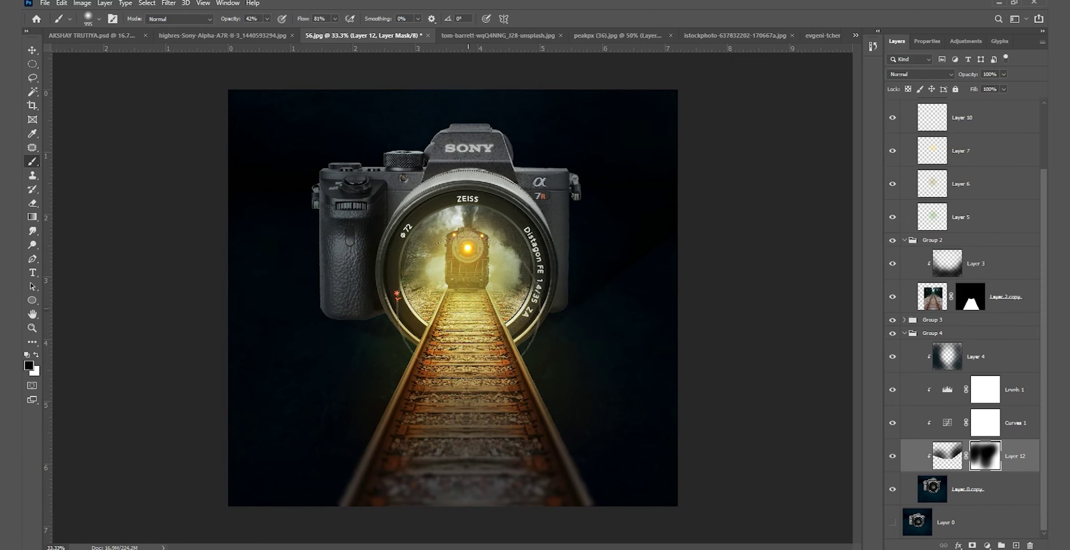
Add a Gradient Fill layer using the Foreground to Transparent preset
key(v)
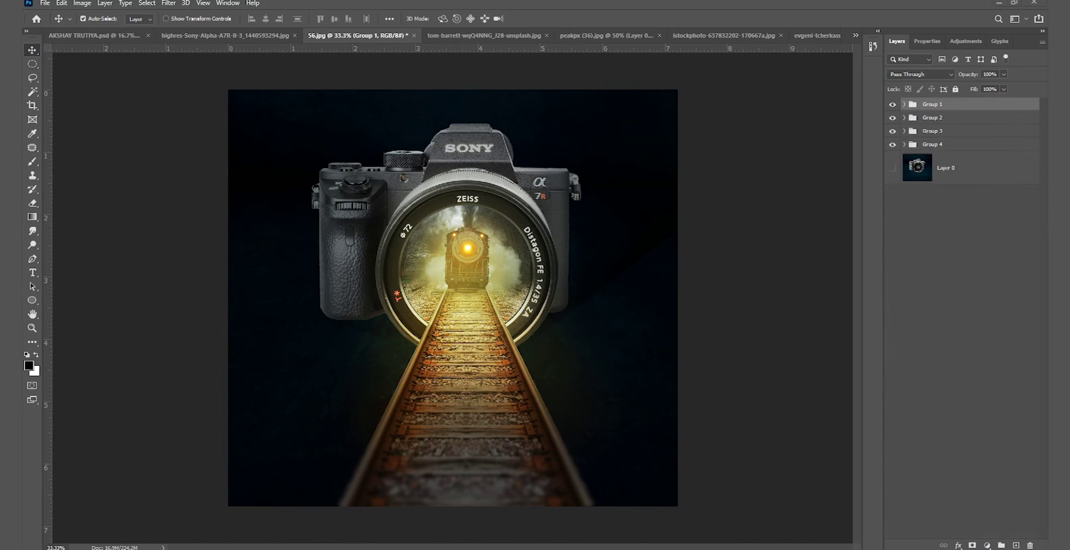
click(987, 546)
click(997, 372)
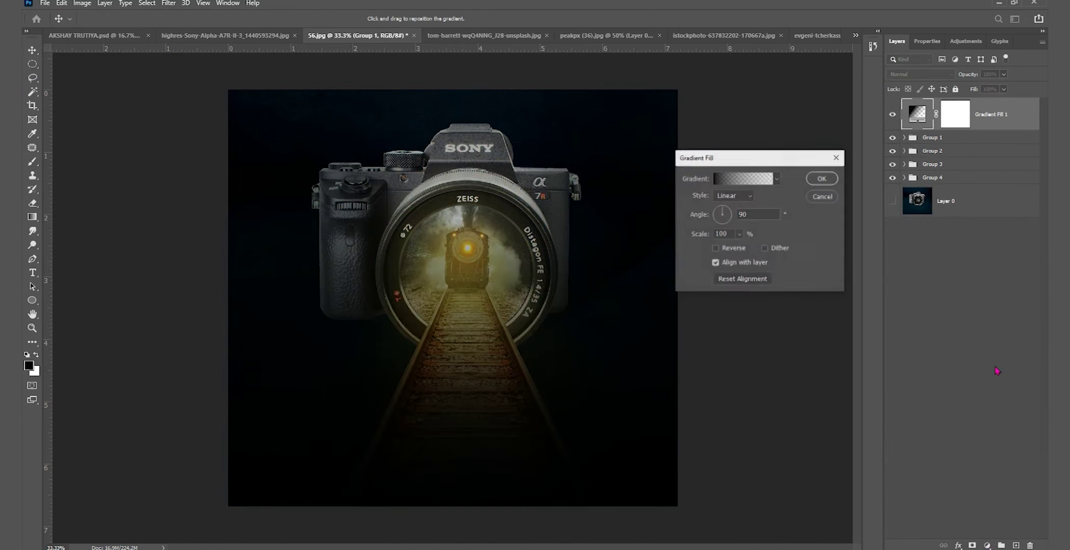
click(757, 179)
click(672, 345)
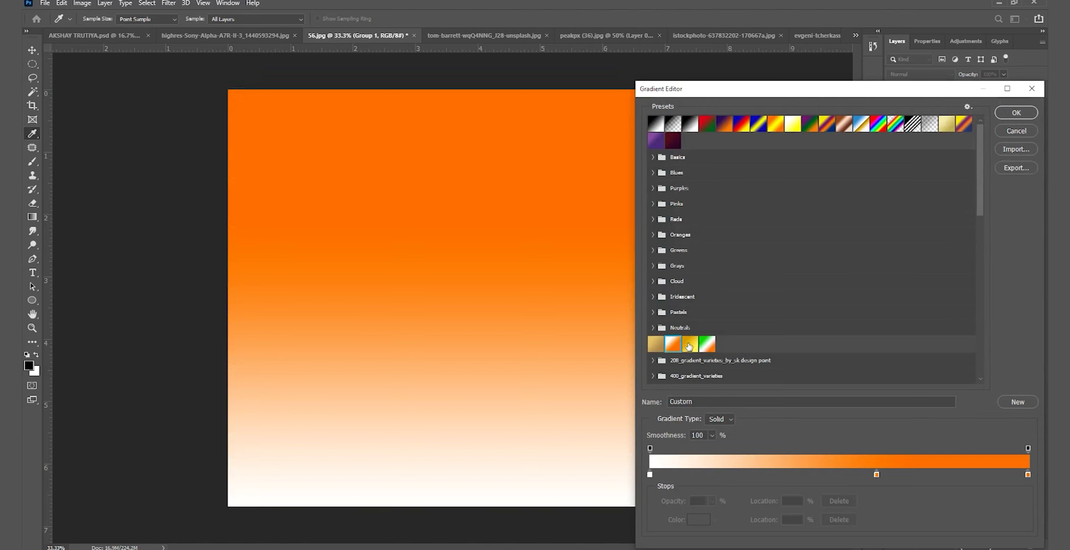
click(672, 123)
click(673, 124)
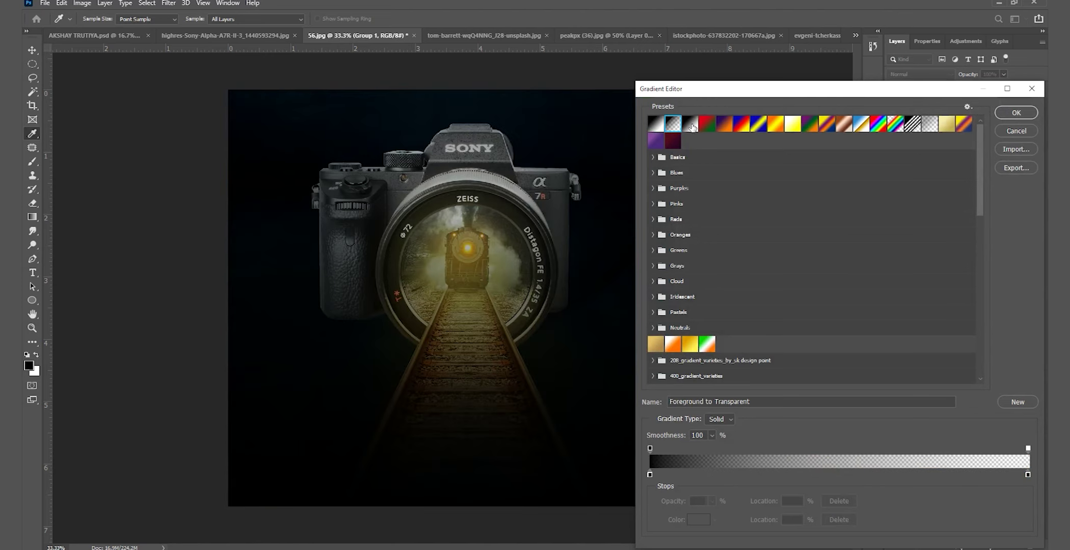
click(677, 125)
click(1011, 116)
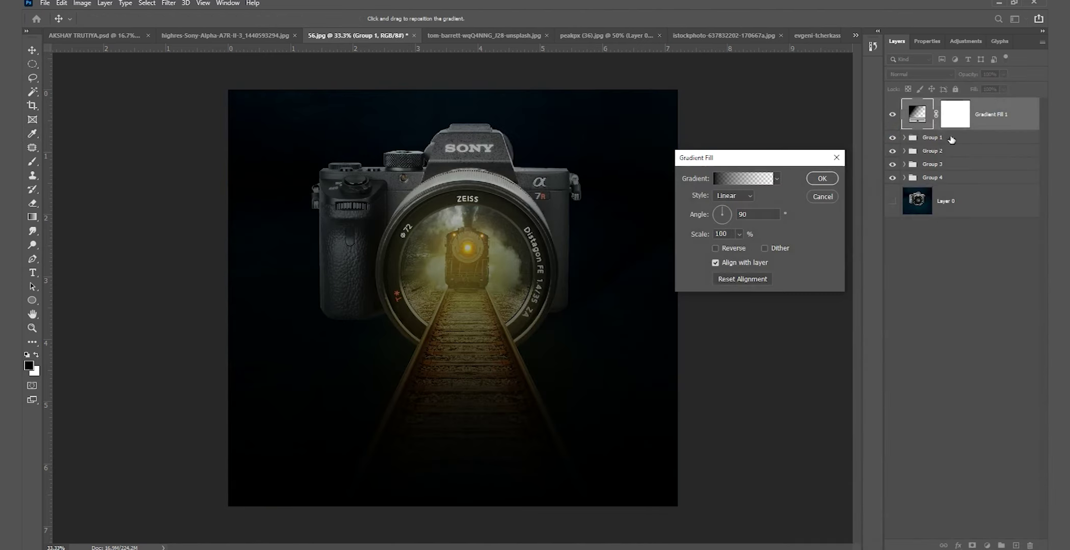
click(823, 179)
Paint the gradient's mask so the lens, train and lower tracks stay bright
click(964, 121)
key(b)
mouse_move(453, 336)
mouse_down()
mouse_move(450, 462)
mouse_move(442, 442)
mouse_move(490, 393)
mouse_move(430, 478)
mouse_up()
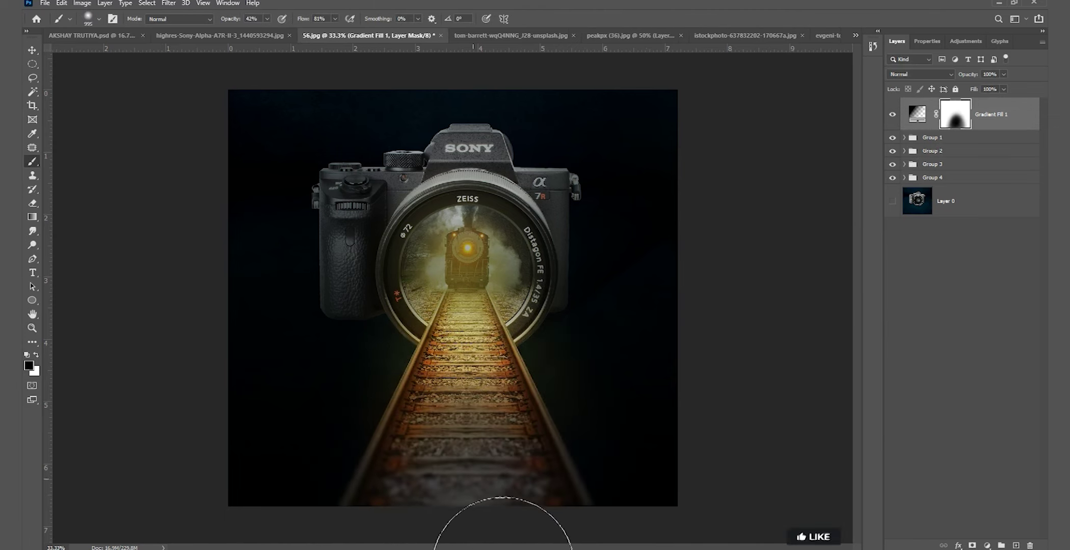
drag(500, 229, 392, 255)
drag(398, 214, 510, 214)
drag(520, 255, 402, 245)
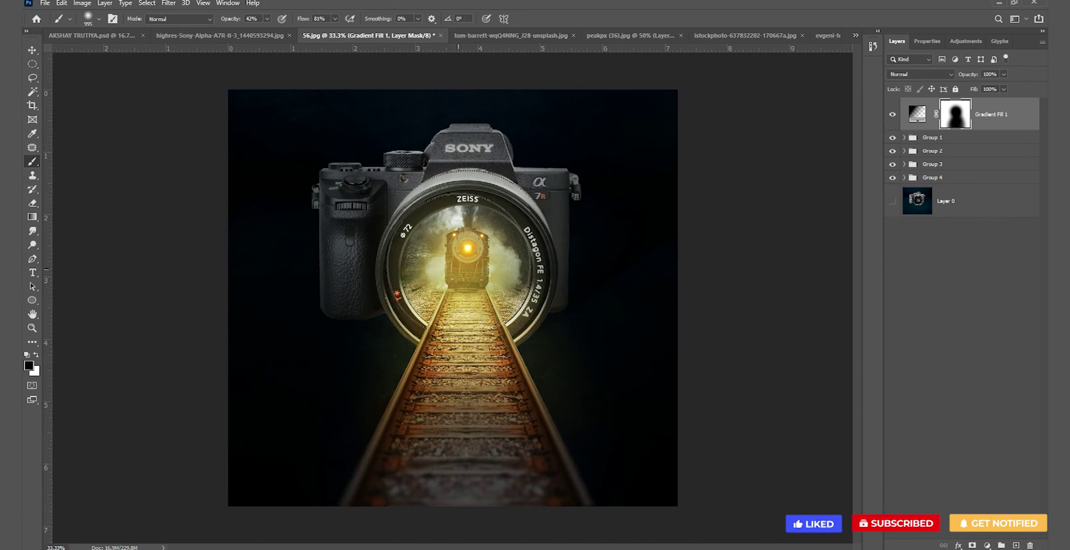
key(v)
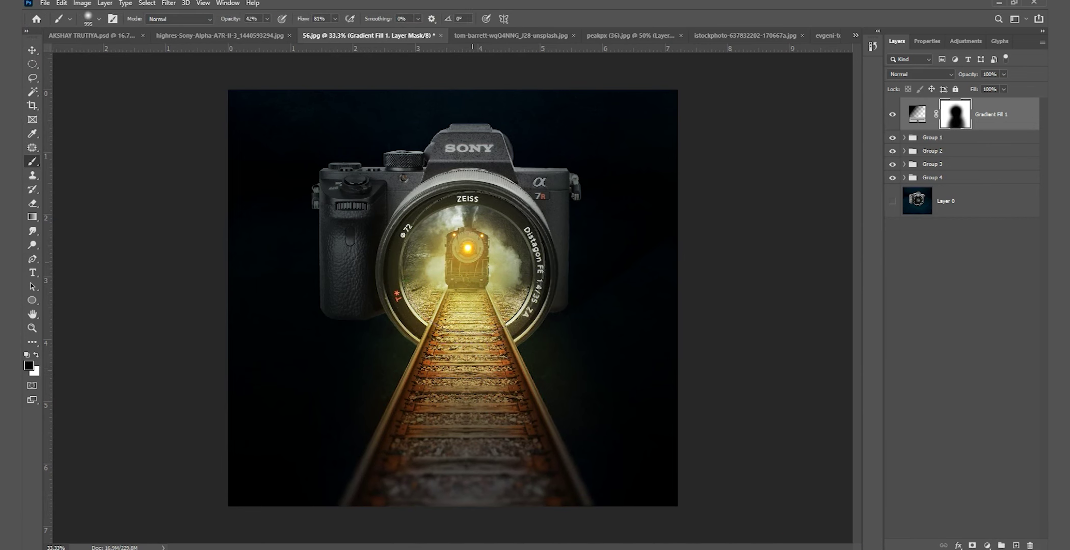
Expand Group 3 and select Layer 9 for painting
click(481, 275)
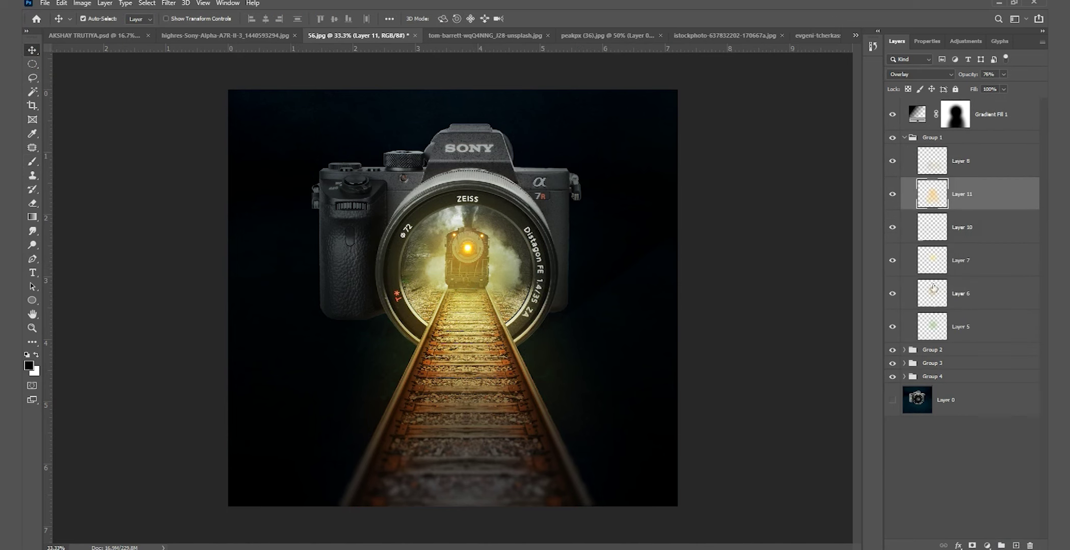
click(912, 365)
click(904, 364)
click(950, 456)
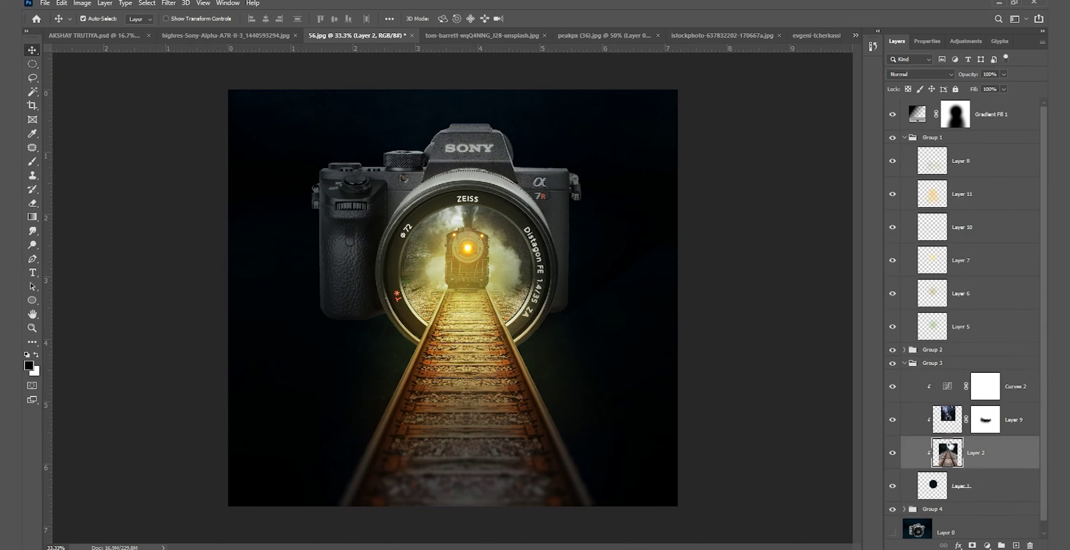
click(948, 423)
Stamp white smoke above the locomotive chimney with a roughly 172 px smoke brush
click(32, 163)
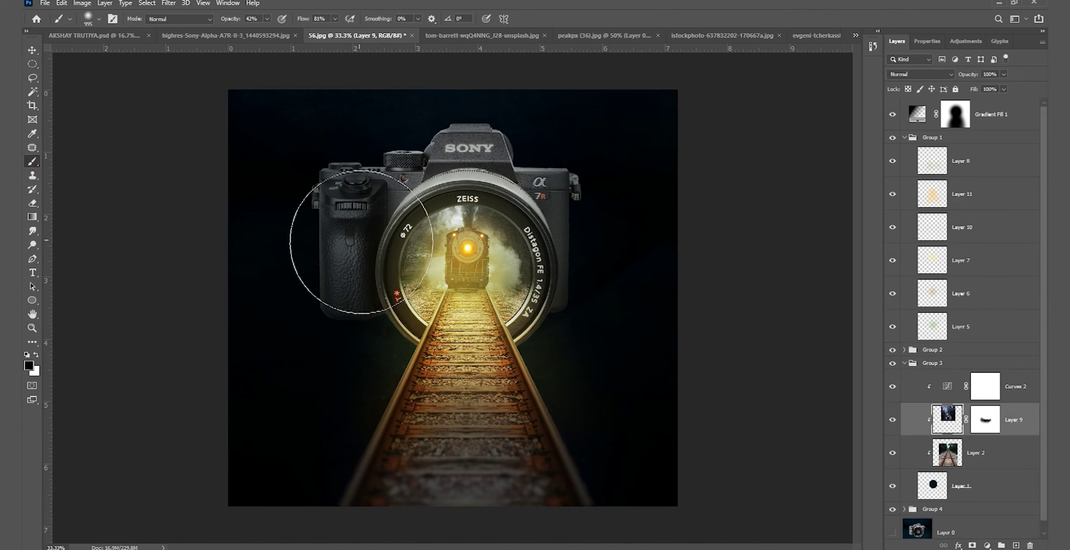
right_click(357, 245)
click(369, 418)
double_click(405, 437)
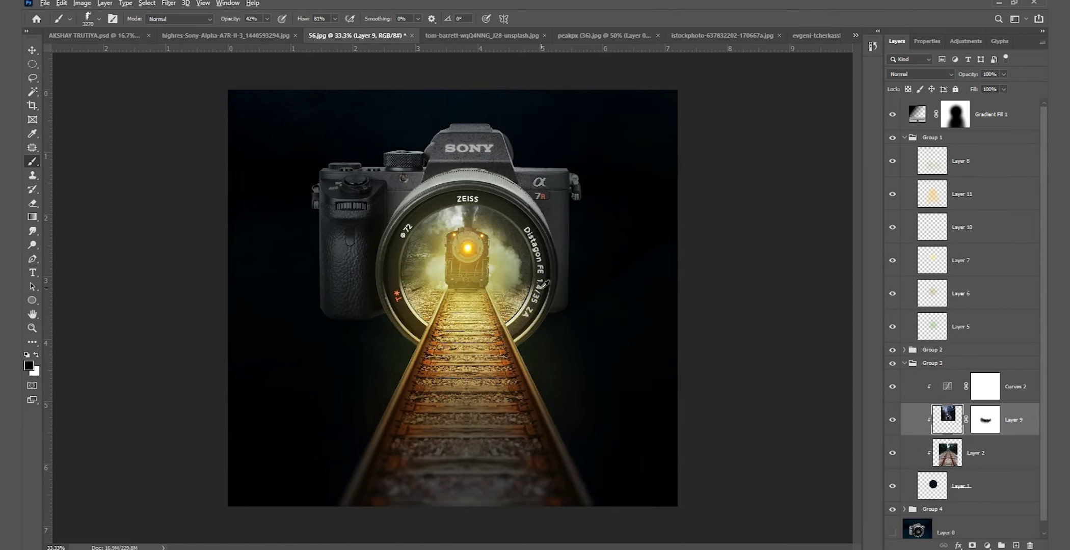
key(x)
key(ctrl+plus)
key(ctrl+plus)
key(ctrl+plus)
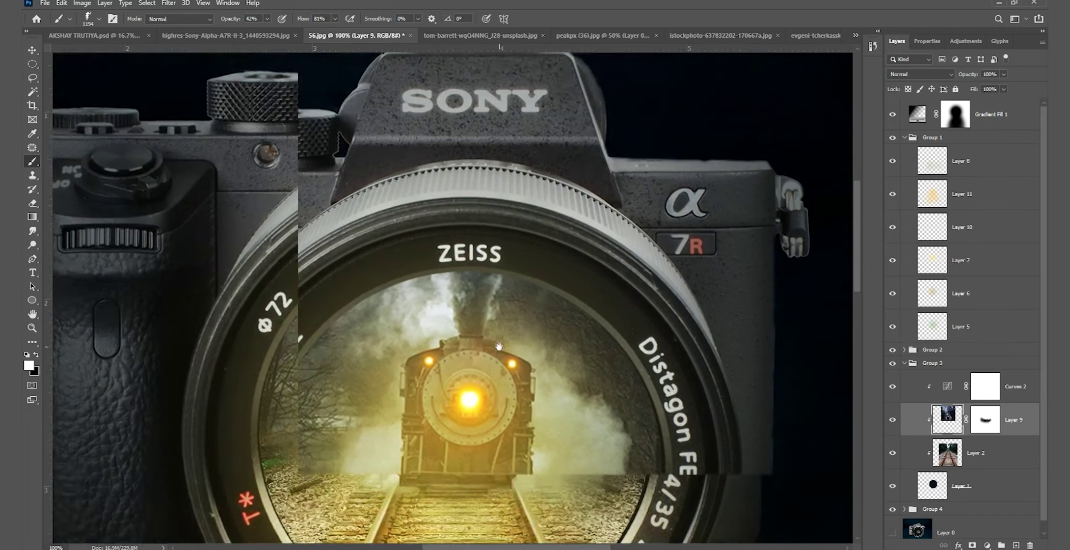
drag(491, 310, 463, 322)
click(481, 306)
click(481, 306)
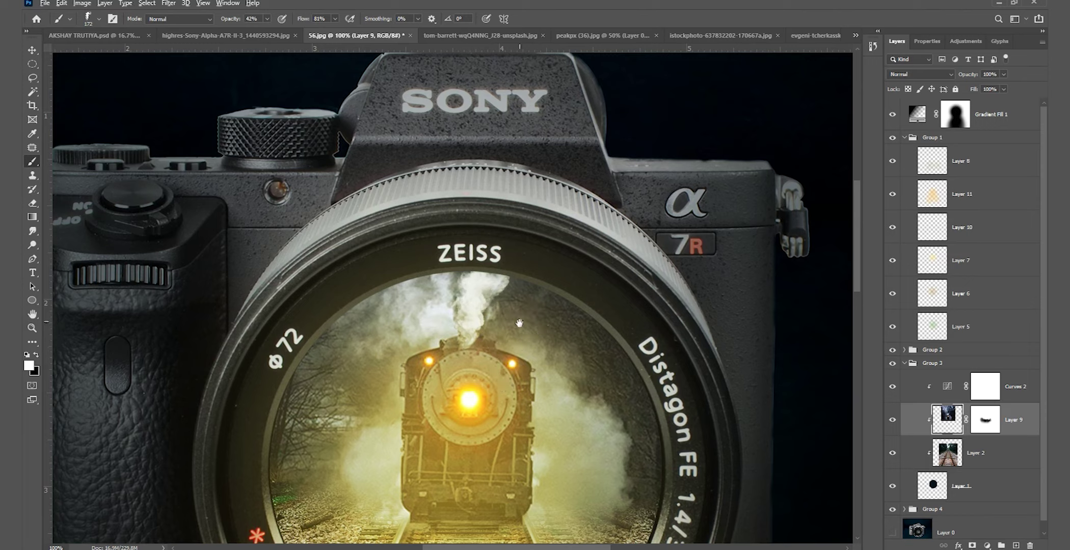
Add an empty layer above Layer 9 and zoom back out to the whole image
alt+click(519, 323)
key(ctrl+shift+alt+n)
alt+click(493, 388)
alt+click(493, 388)
alt+click(493, 387)
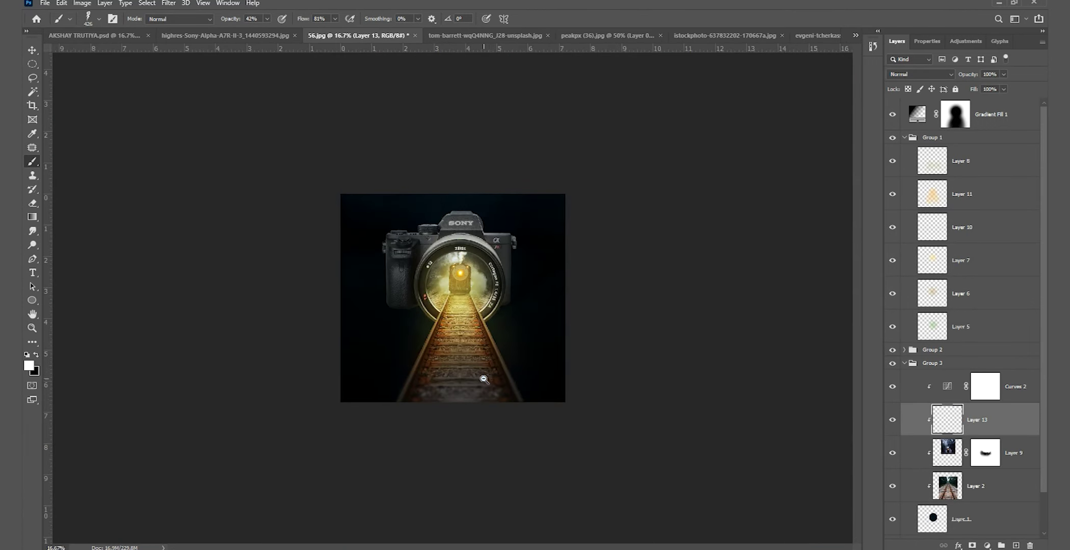
alt+click(490, 380)
key(v)
key(ctrl+plus)
key(ctrl+plus)
key(ctrl+plus)
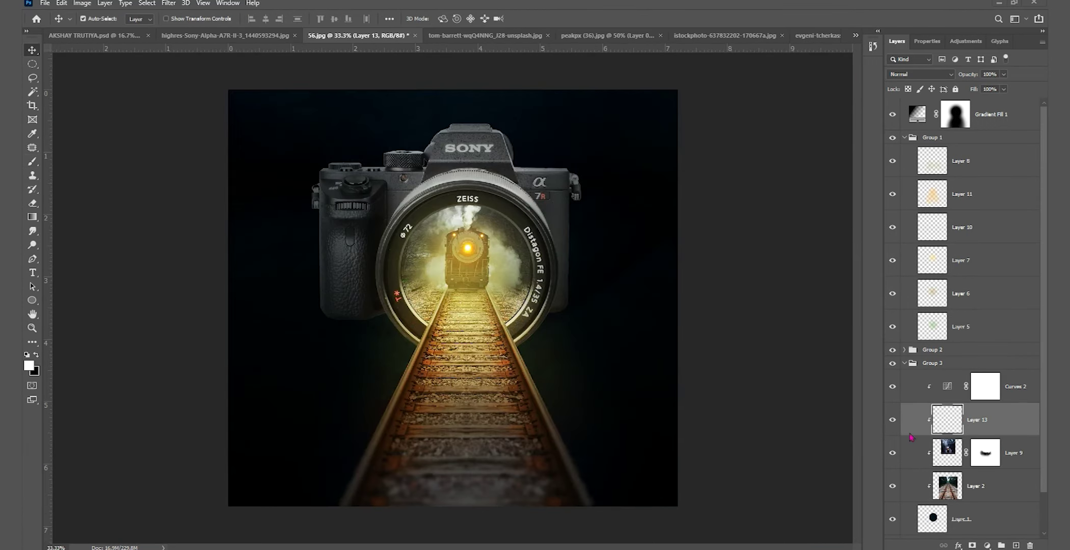
Add a Color Lookup adjustment above Gradient Fill 1
click(992, 119)
click(987, 546)
click(984, 490)
click(983, 78)
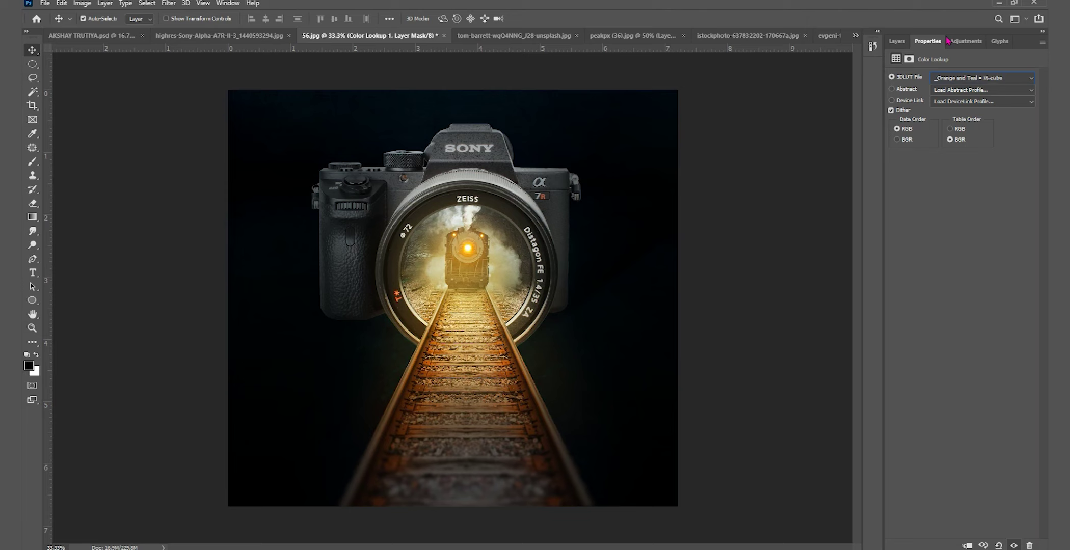
Step through the 3DLUT File list and settle on BMC_TealOrange.cube
key(Down)
key(Down)
key(Up)
key(Down)
key(Down)
key(Down)
key(Down)
key(Down)
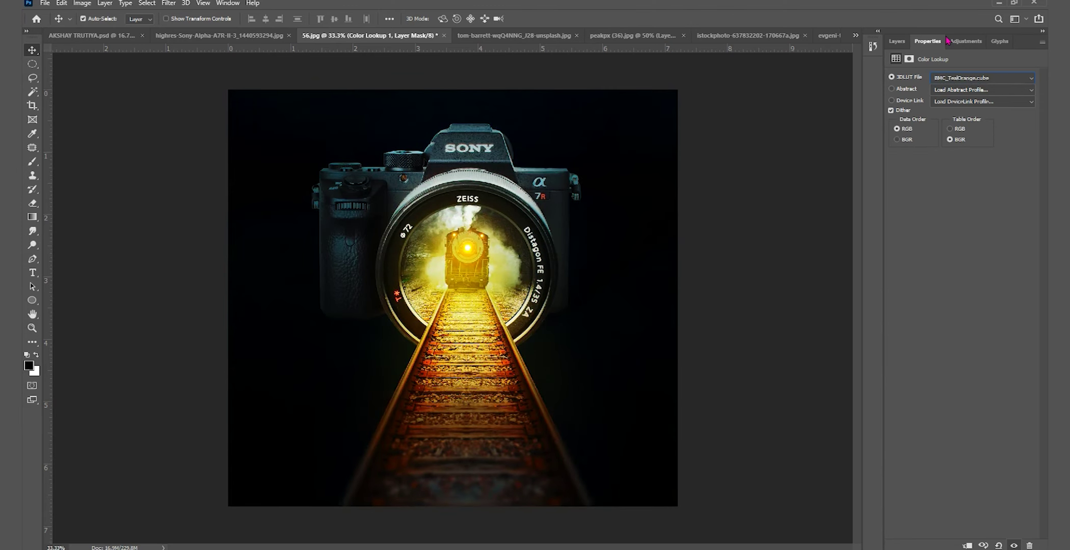
key(Down)
key(Up)
Set the Color Lookup layer's opacity to 58%, comparing with and without the grade
click(897, 42)
drag(966, 76, 944, 84)
click(893, 115)
click(892, 117)
key(5)
key(8)
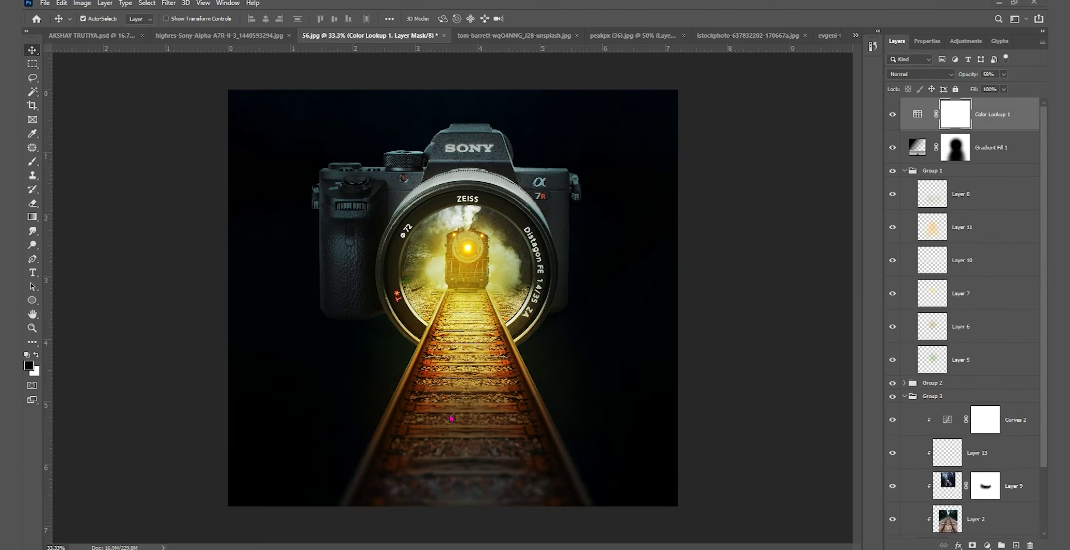
scroll(451, 419, up, 2)
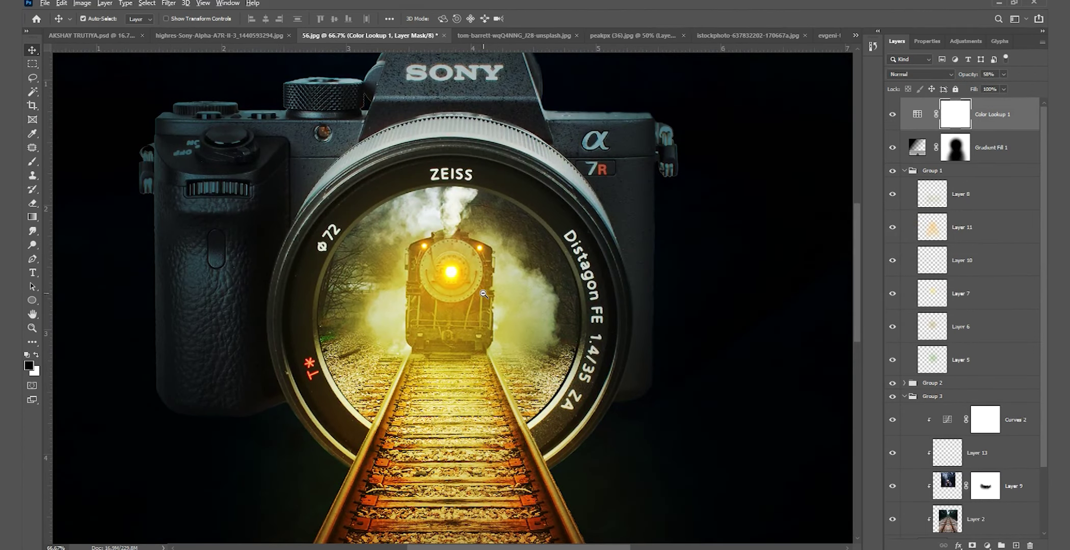
scroll(484, 294, down, 1)
scroll(484, 294, down, 1)
scroll(487, 280, up, 4)
scroll(489, 267, up, 1)
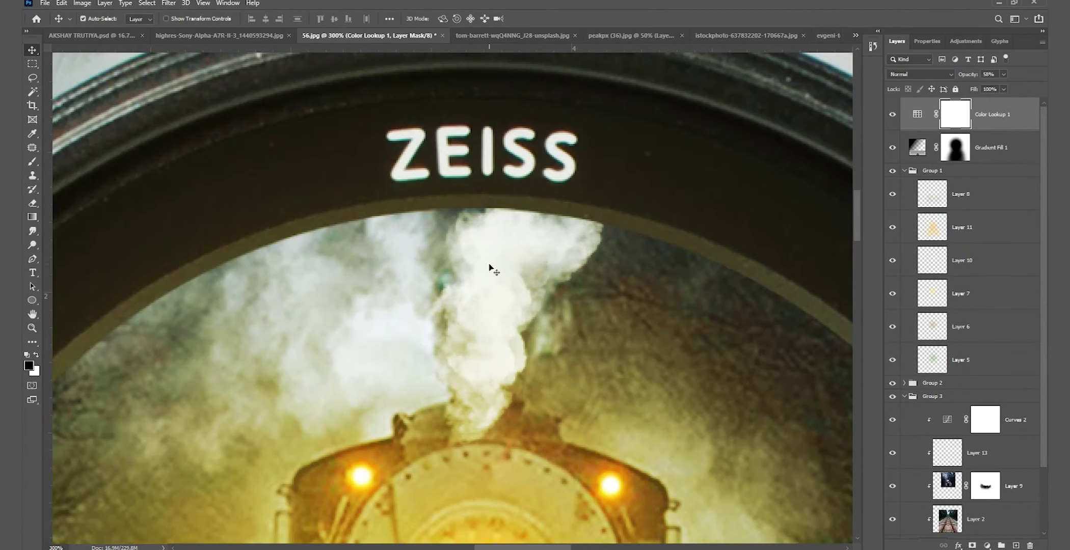
drag(486, 333, 506, 352)
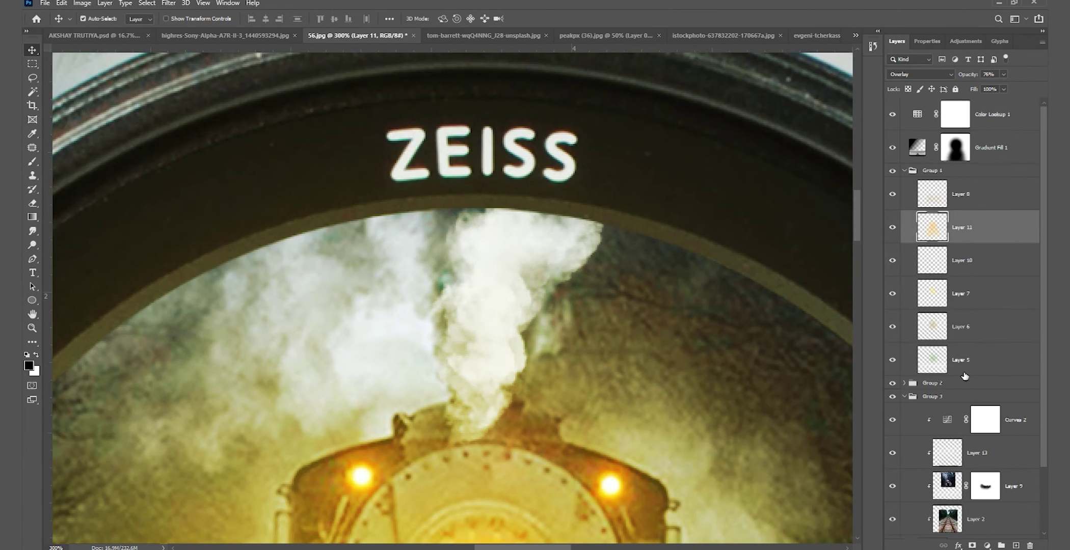
scroll(965, 376, down, 2)
click(951, 387)
click(757, 406)
click(524, 208)
click(891, 410)
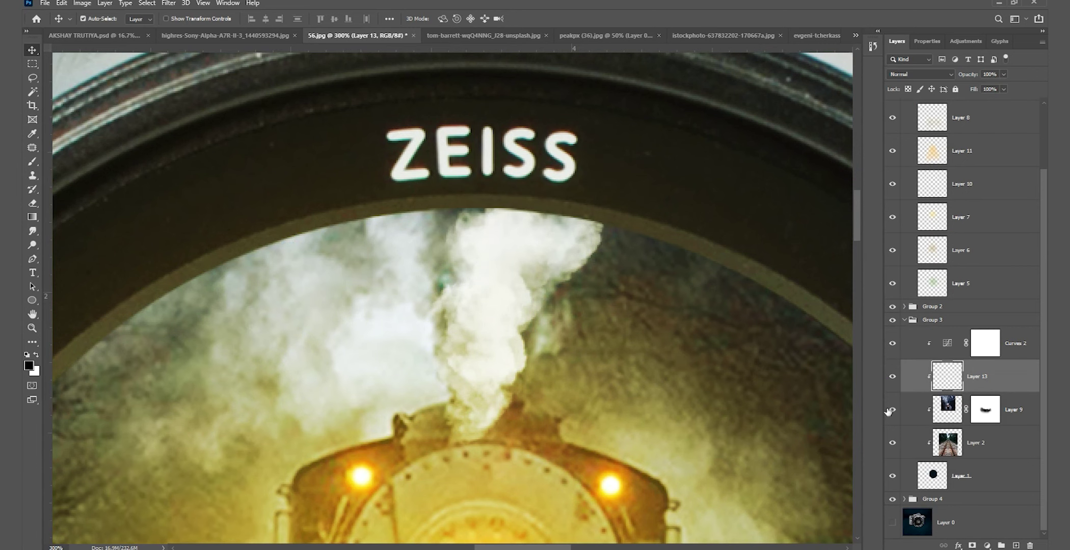
click(988, 416)
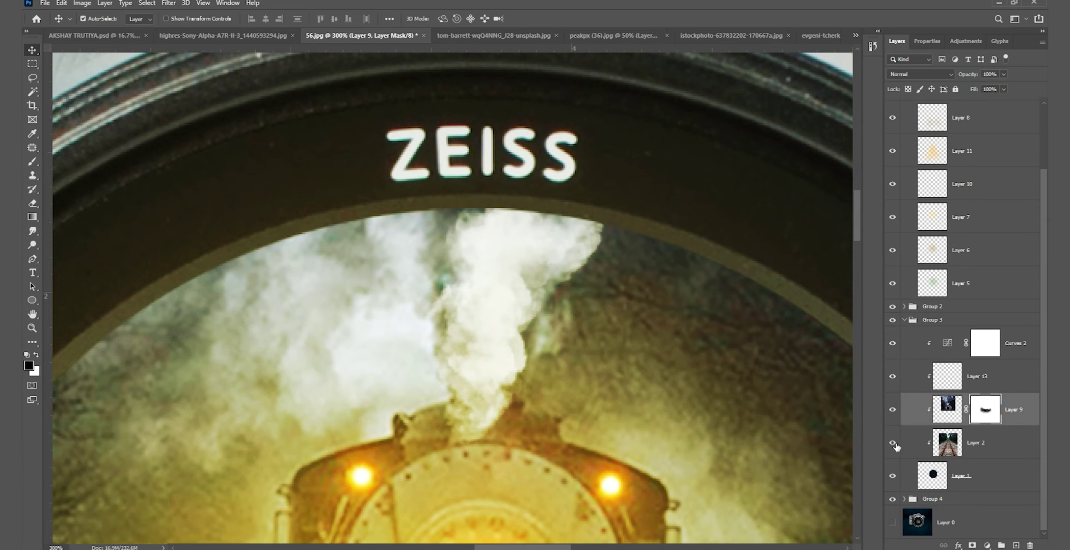
scroll(547, 368, down, 2)
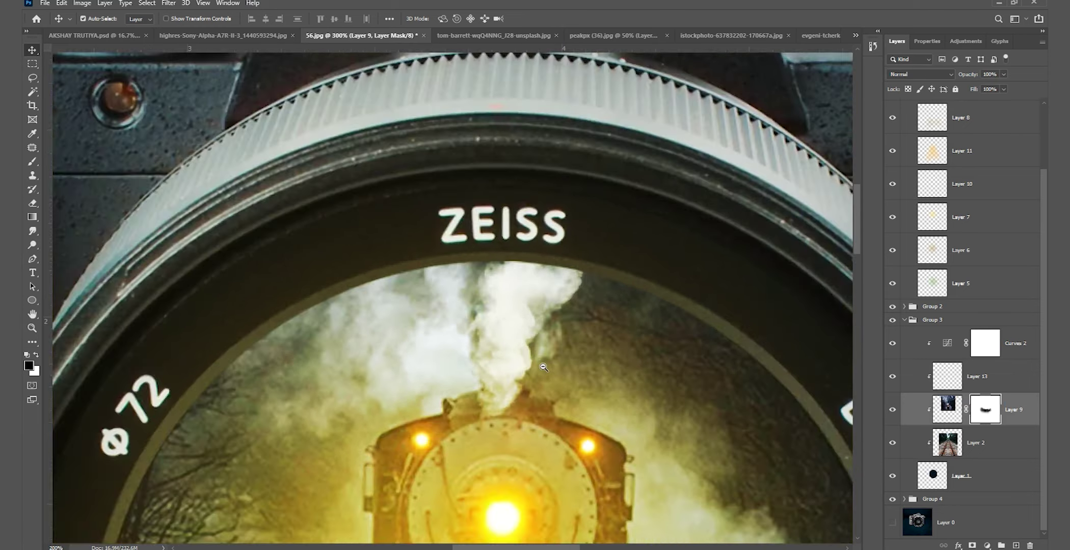
scroll(544, 372, down, 2)
scroll(542, 377, down, 1)
click(485, 320)
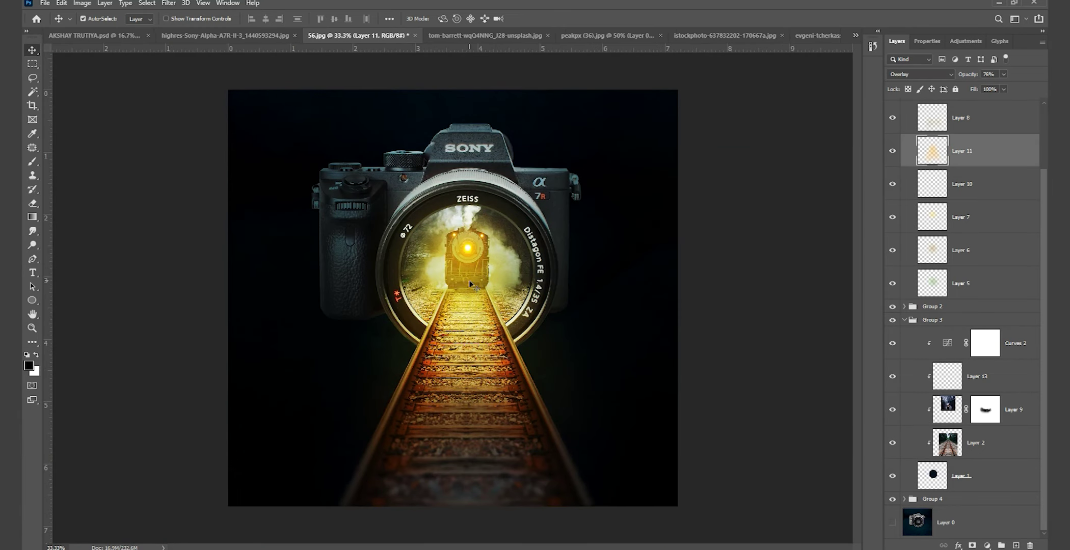